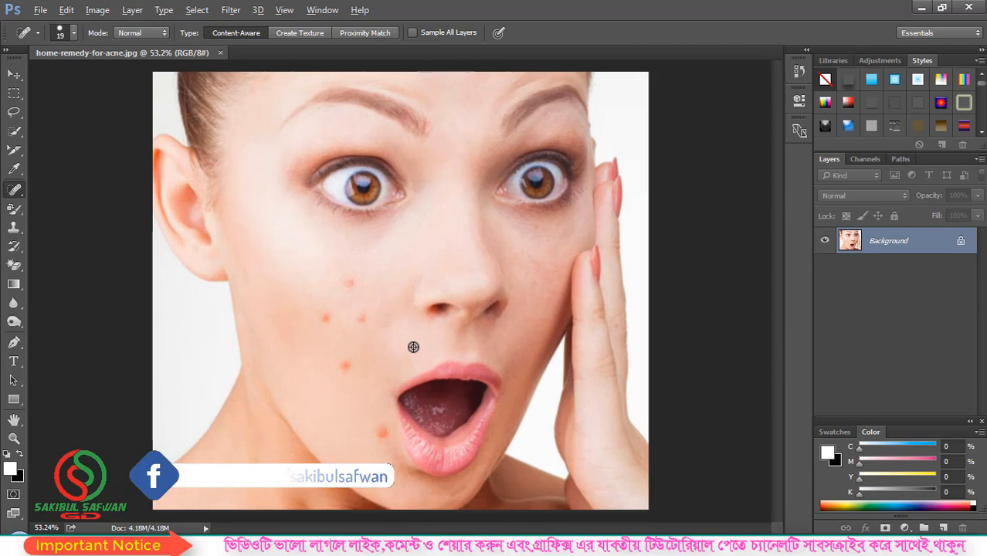
Enlarge the Spot Healing Brush to size 45 and heal the cheek blemish closest to the nose
scroll(413, 347, down, 1)
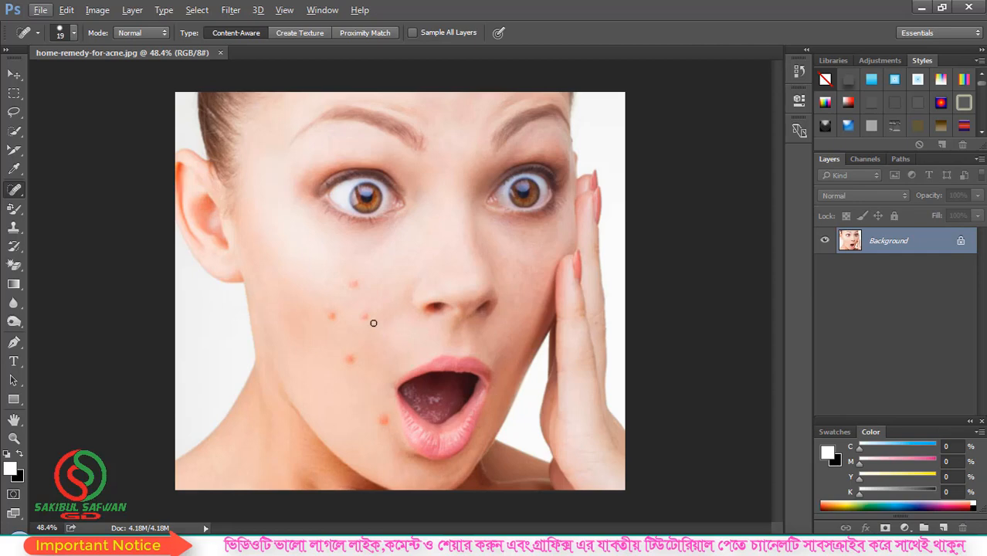
scroll(374, 323, up, 9)
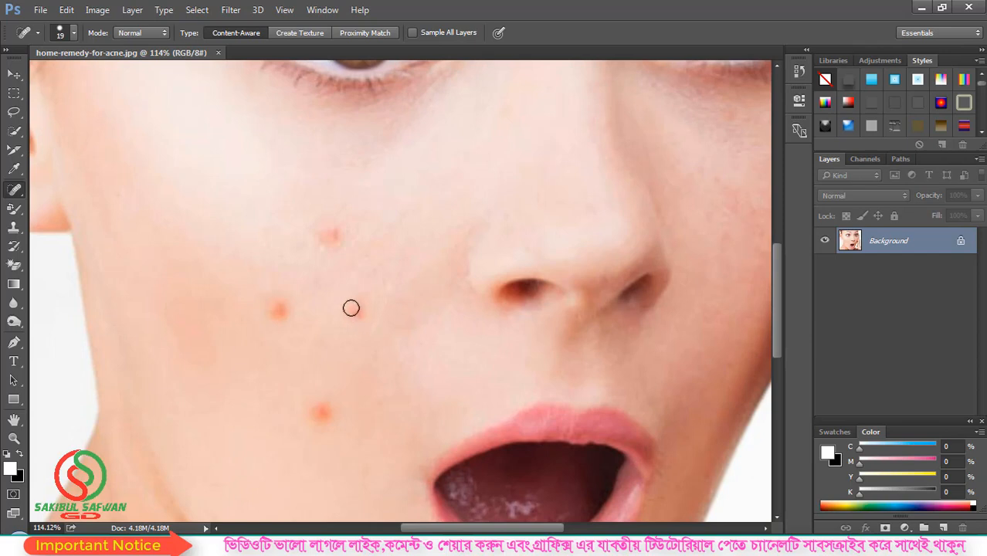
scroll(339, 309, down, 9)
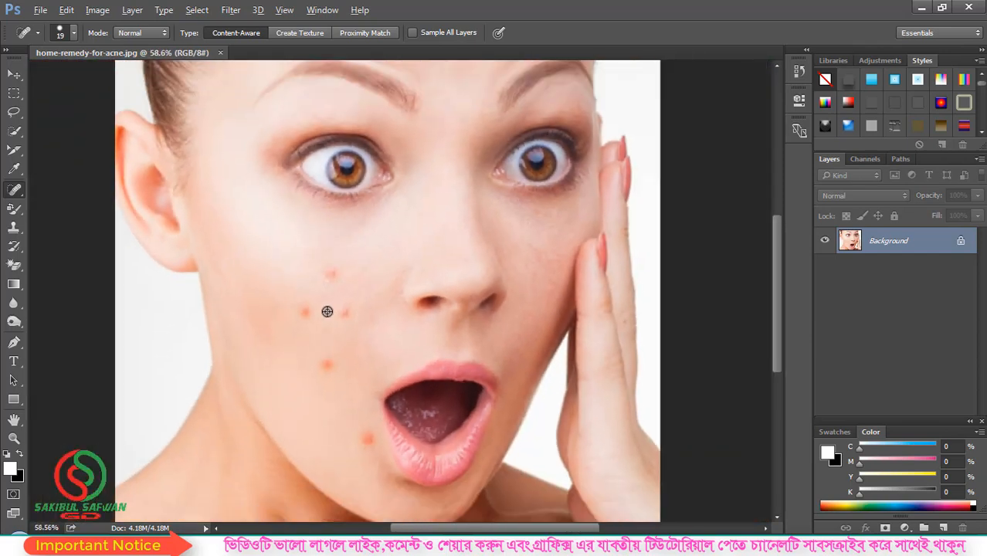
scroll(325, 311, up, 10)
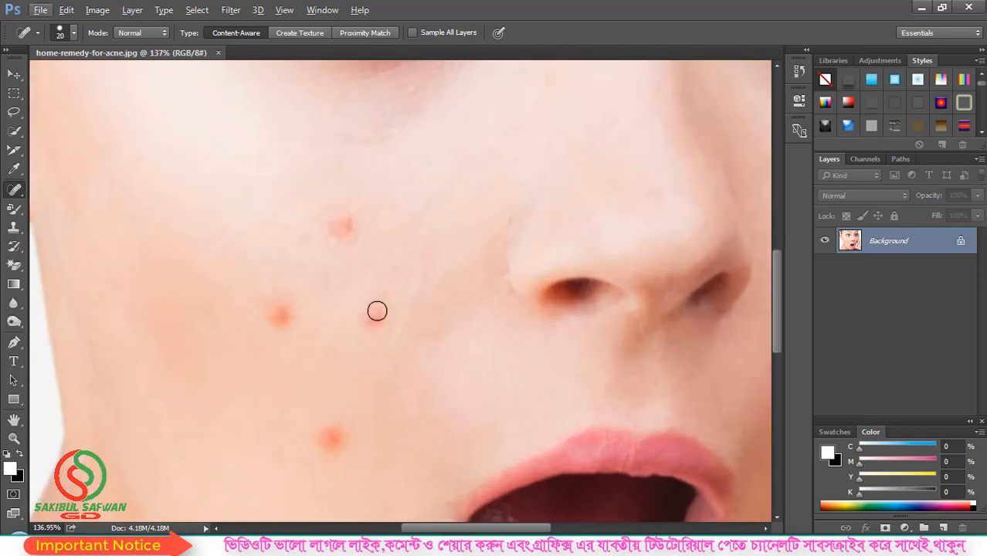
key(bracketright)
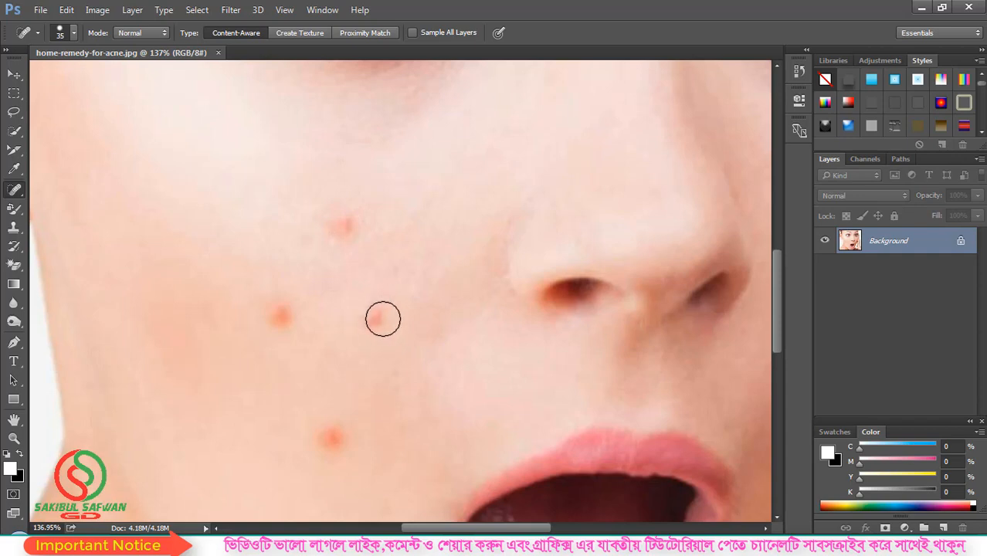
key(bracketright)
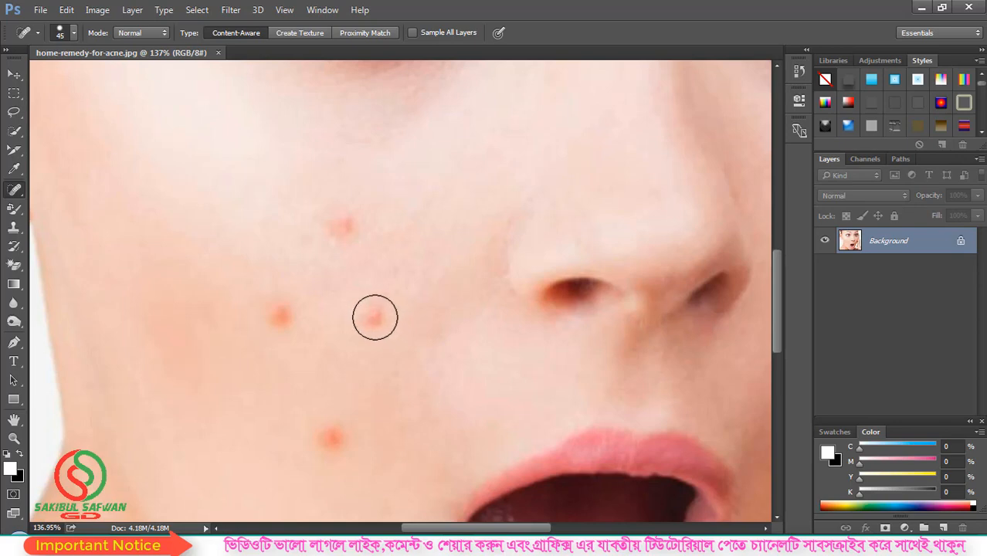
click(374, 320)
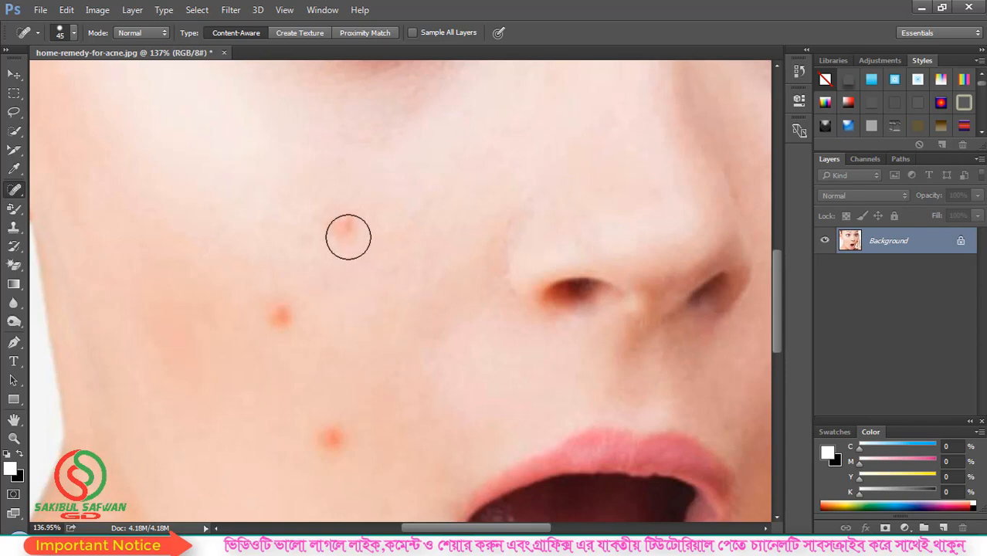
Heal the remaining three cheek blemishes and the one beside the corner of the mouth with the Spot Healing Brush
scroll(366, 248, down, 2)
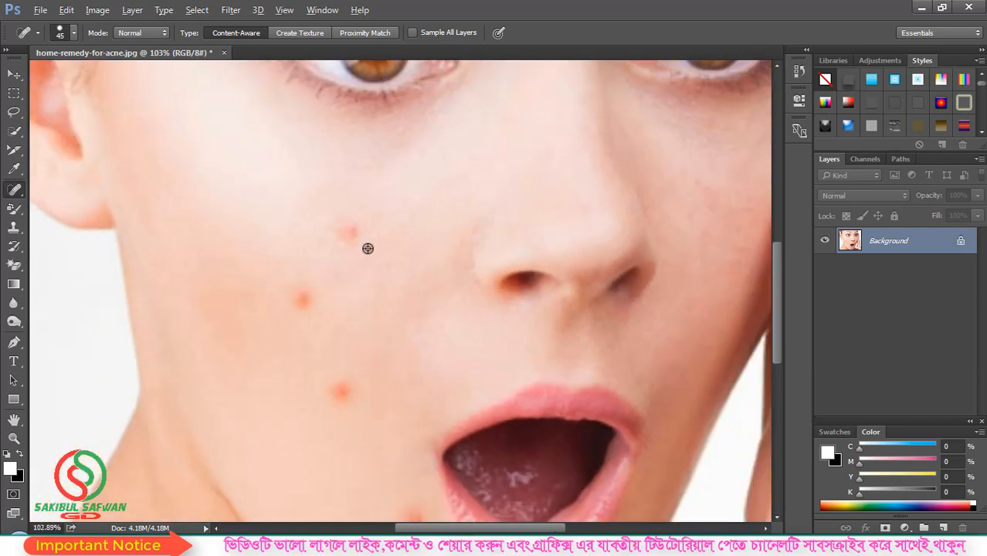
click(349, 229)
click(304, 296)
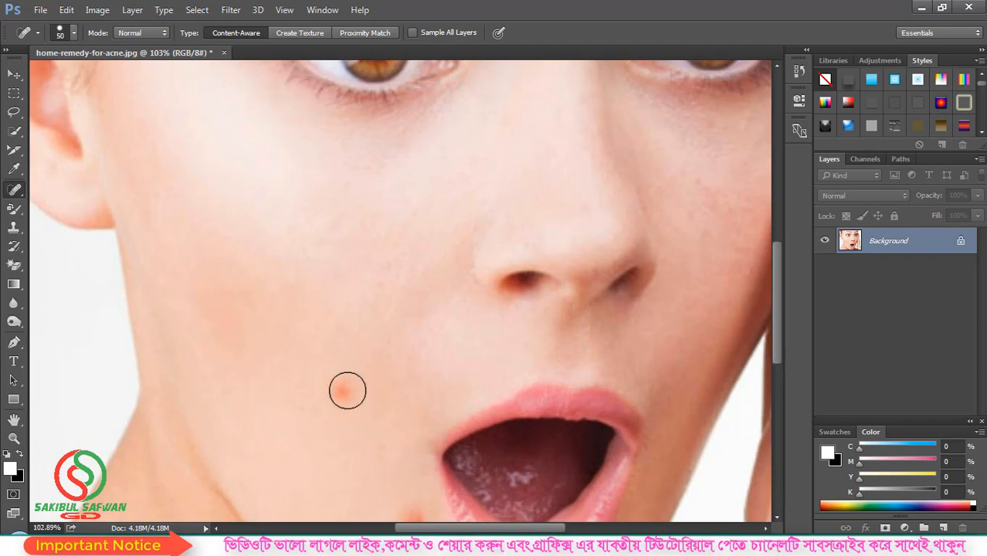
click(346, 390)
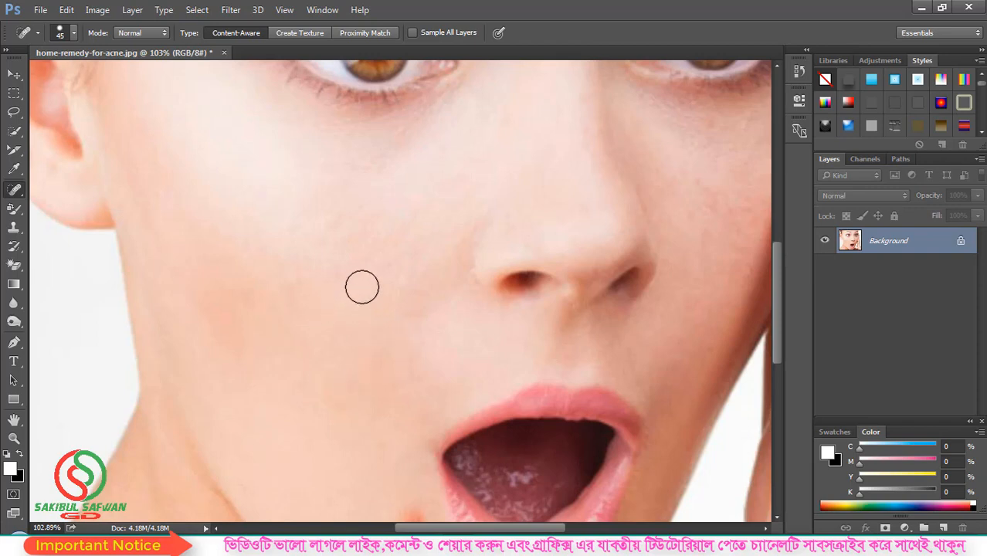
scroll(301, 298, down, 3)
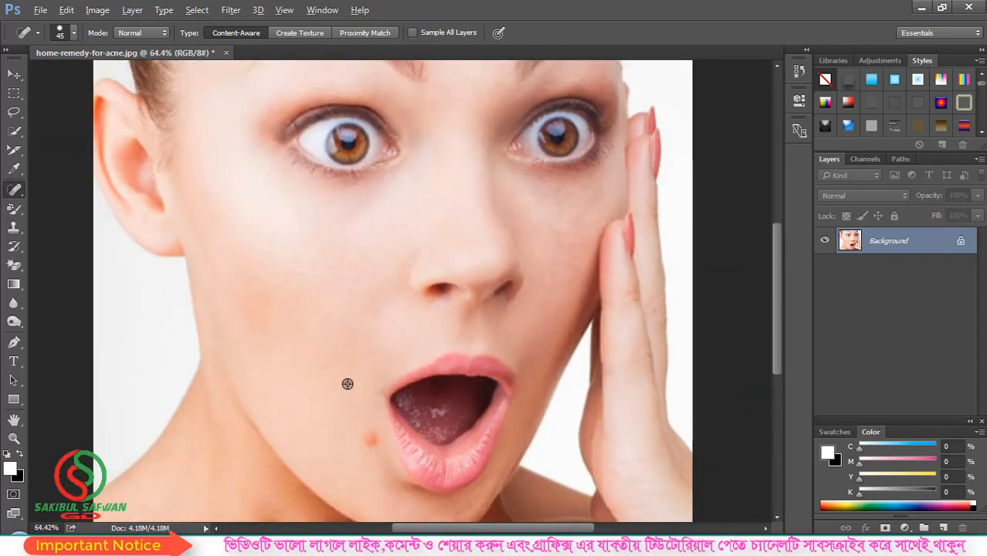
scroll(348, 384, up, 4)
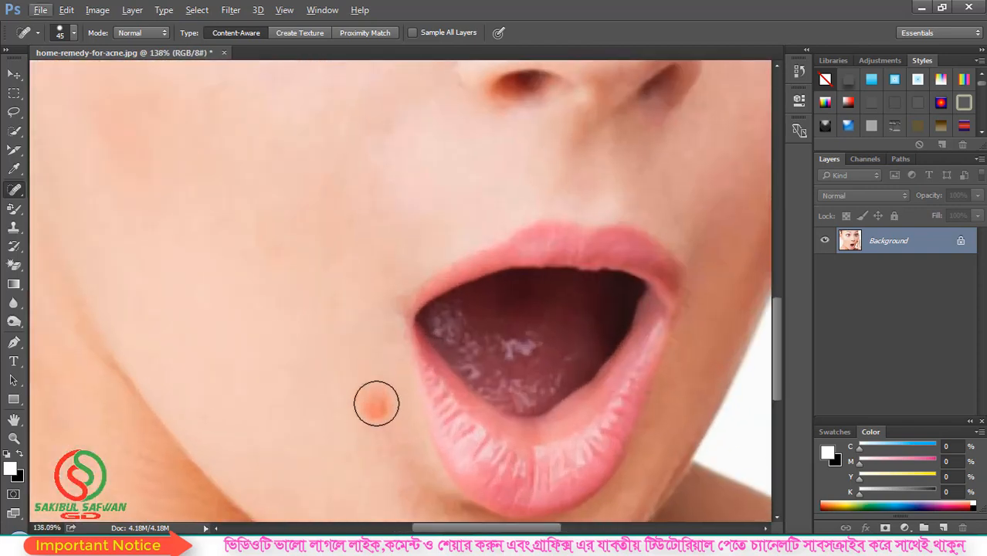
click(376, 403)
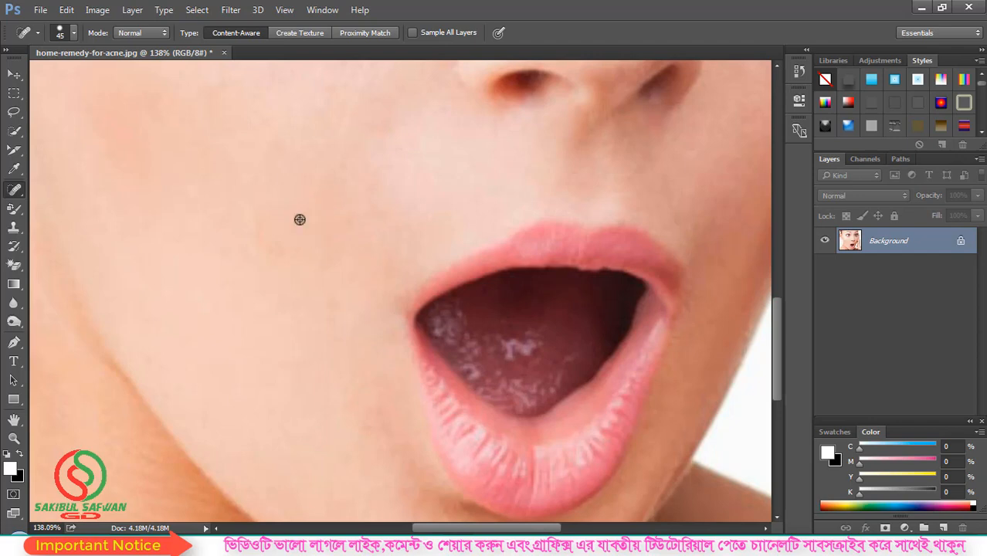
alt+scroll(300, 220, down, 2)
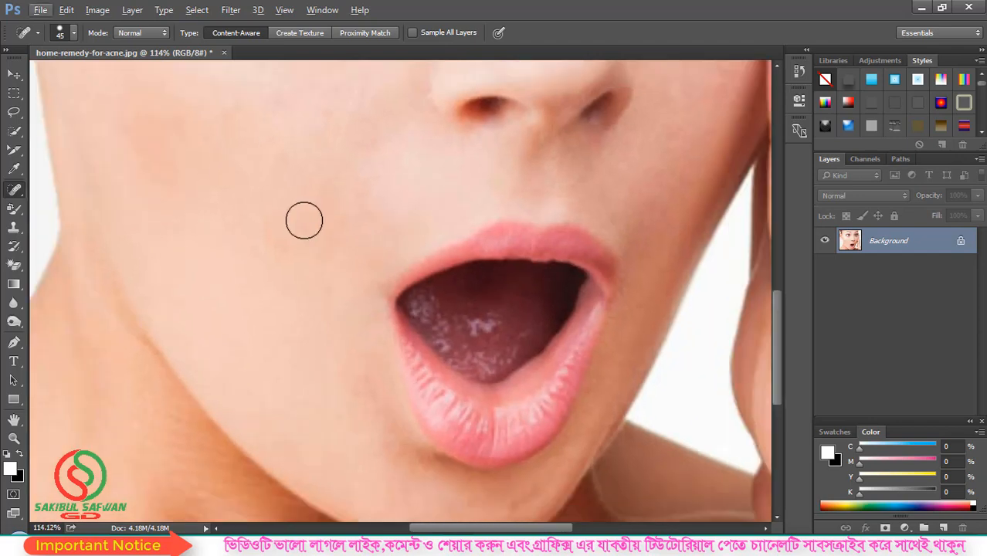
alt+scroll(303, 219, down, 1)
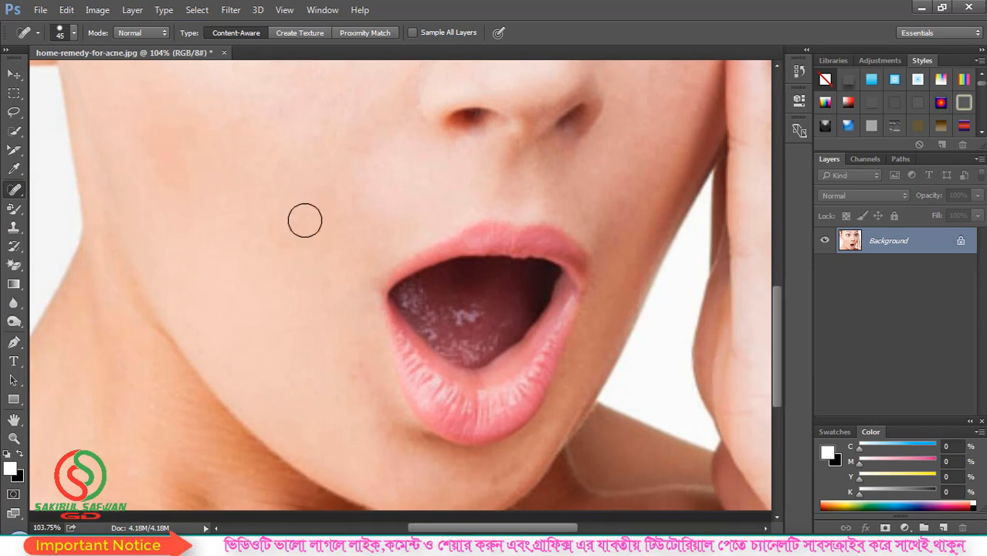
alt+scroll(304, 218, down, 5)
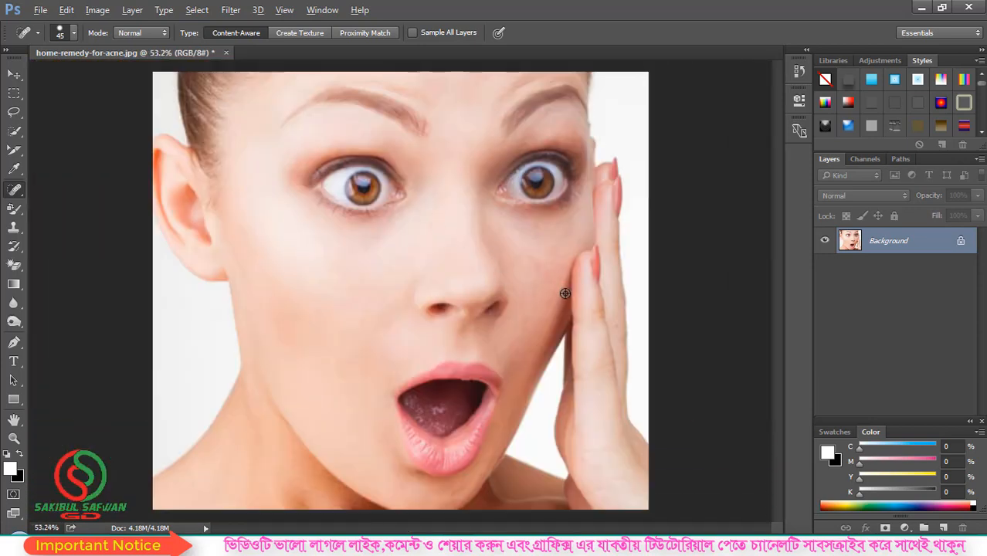
Smooth the skin of the cheek between the nose and the raised hand with several Spot Healing Brush strokes
alt+scroll(565, 293, up, 5)
drag(524, 237, 508, 297)
mouse_move(552, 249)
mouse_down()
mouse_move(556, 286)
mouse_move(524, 340)
mouse_up()
drag(491, 224, 517, 260)
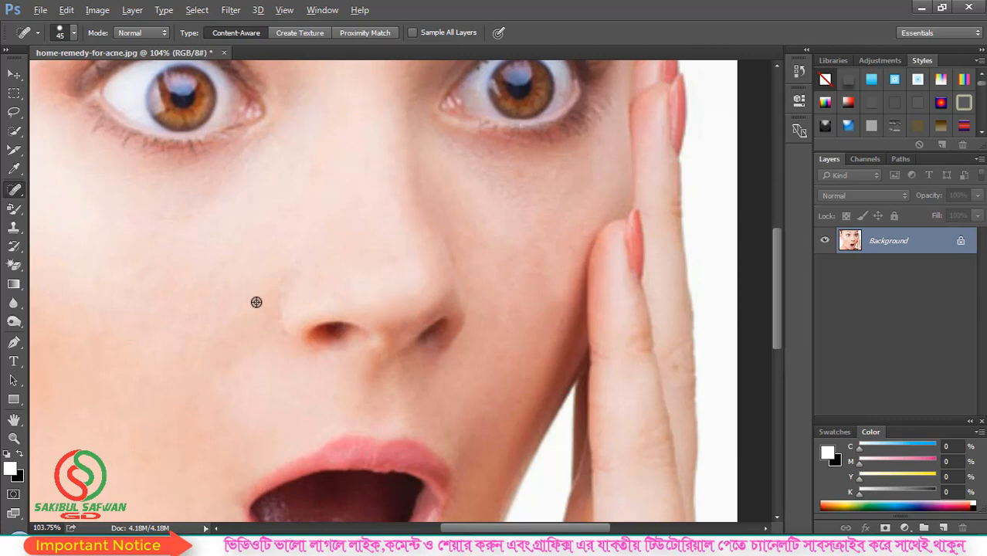
alt+scroll(257, 302, down, 5)
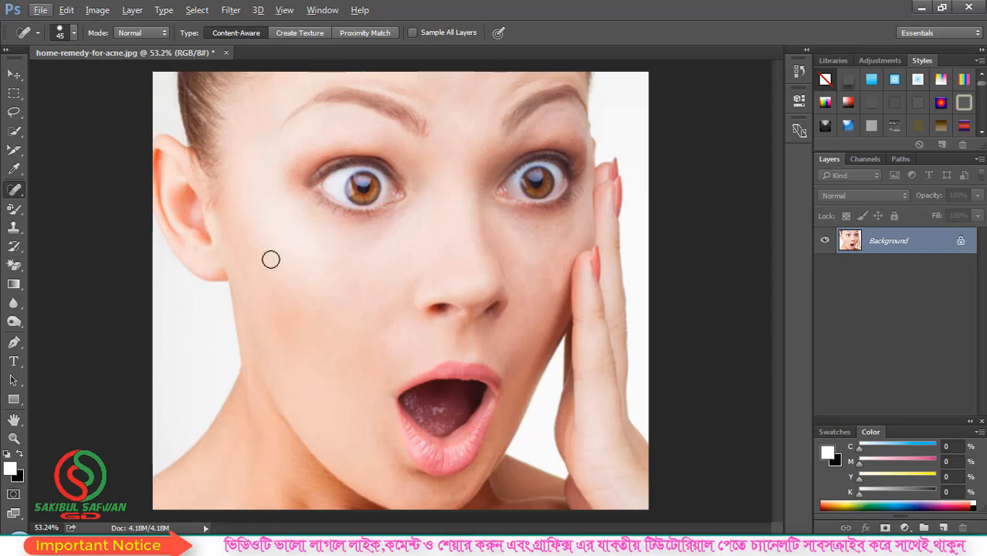
Try to paint out the eyebrow on the ear side with the Spot Healing Brush at size 90, and undo the last stroke
right_click(19, 197)
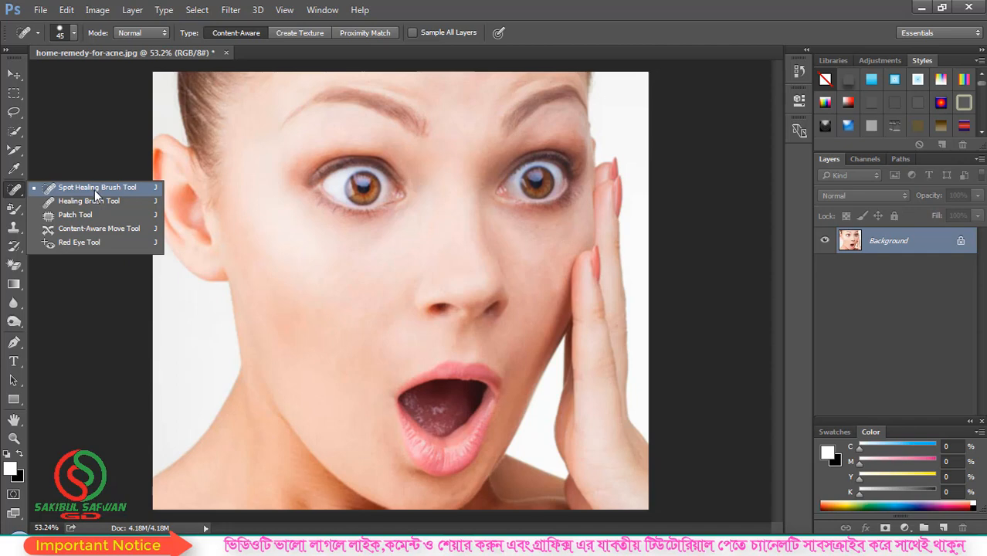
click(342, 231)
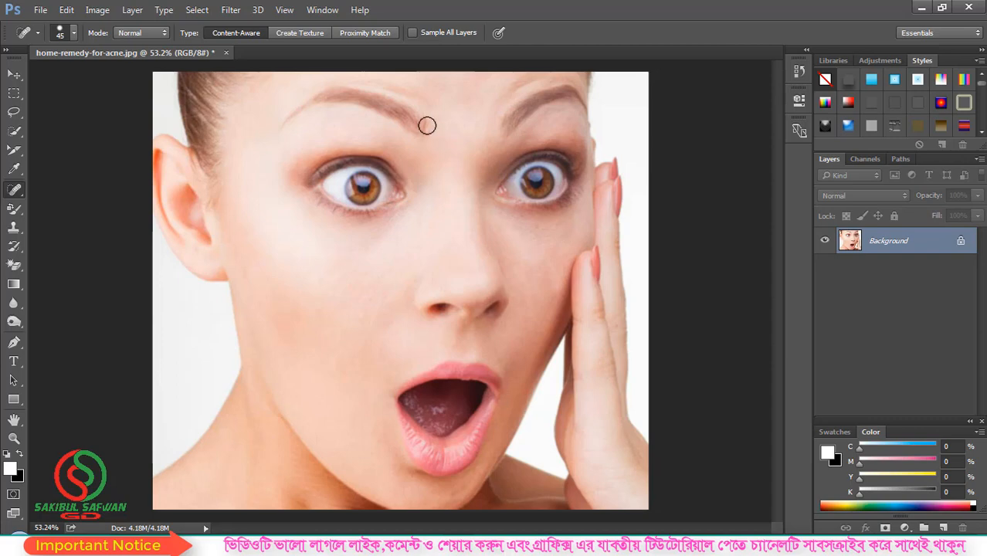
drag(423, 126, 357, 93)
key(bracketright)
key(bracketright)
key(bracketright)
key(bracketright)
mouse_move(421, 124)
mouse_down()
mouse_move(341, 101)
mouse_move(276, 130)
mouse_move(263, 148)
mouse_up()
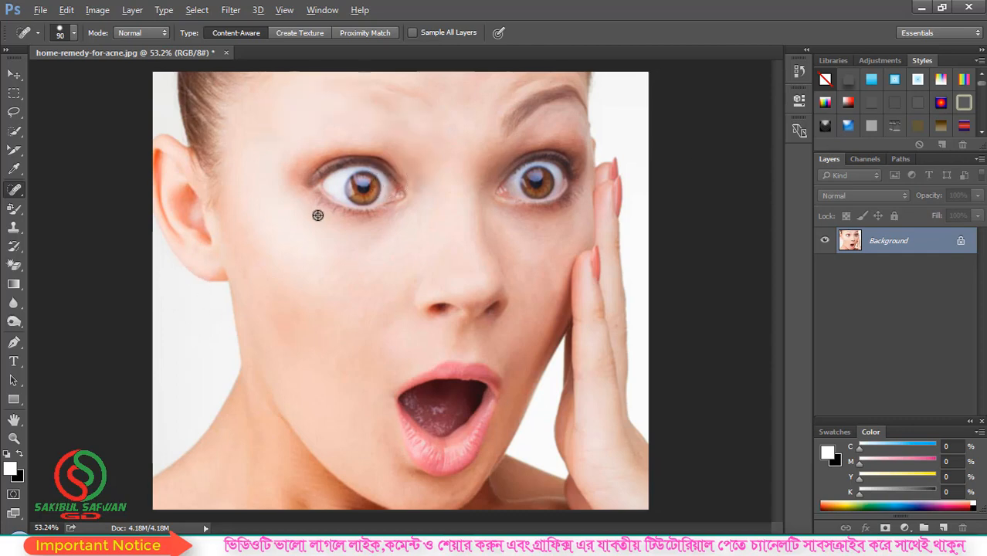
scroll(318, 214, down, 3)
key(ctrl+z)
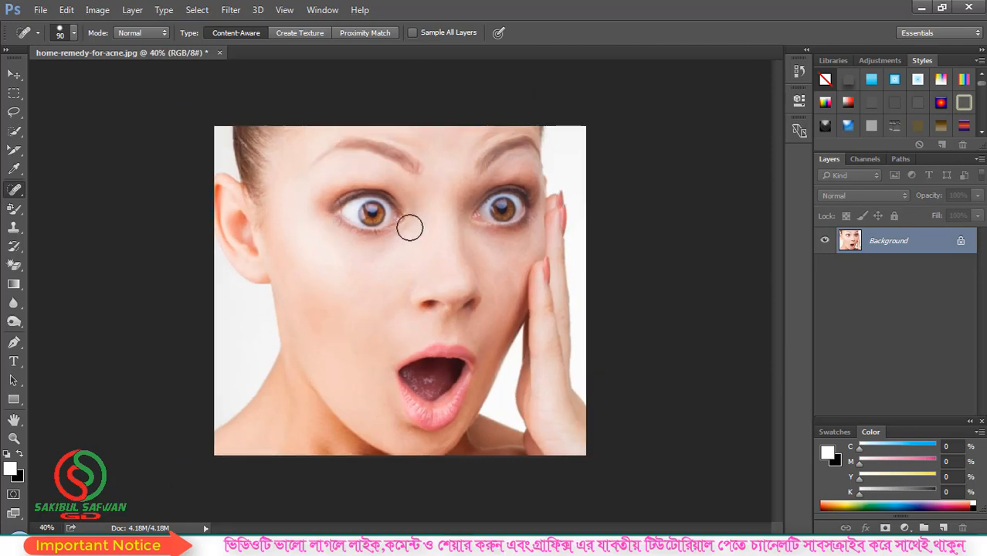
Restore the original unretouched photo and duplicate the Background layer
scroll(400, 235, down, 3)
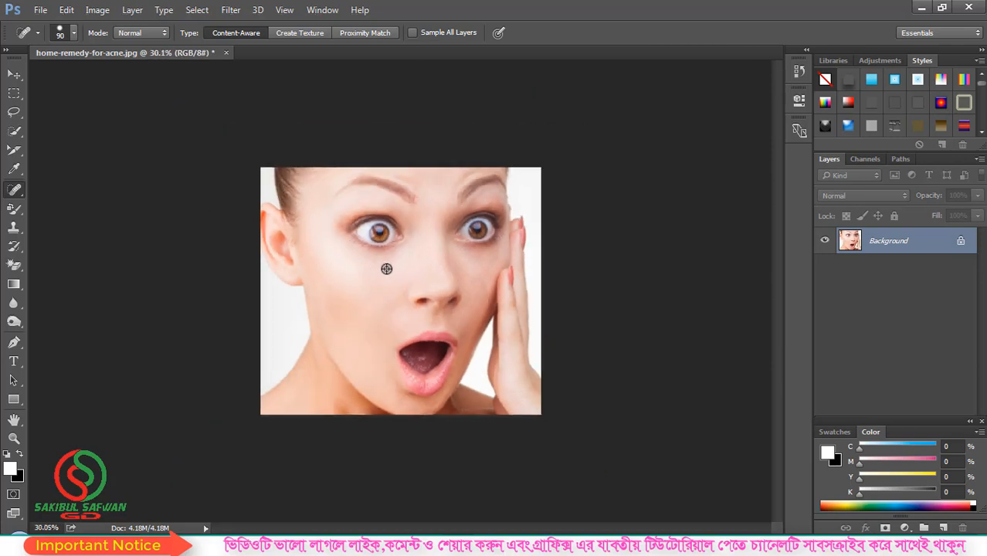
scroll(452, 272, up, 1)
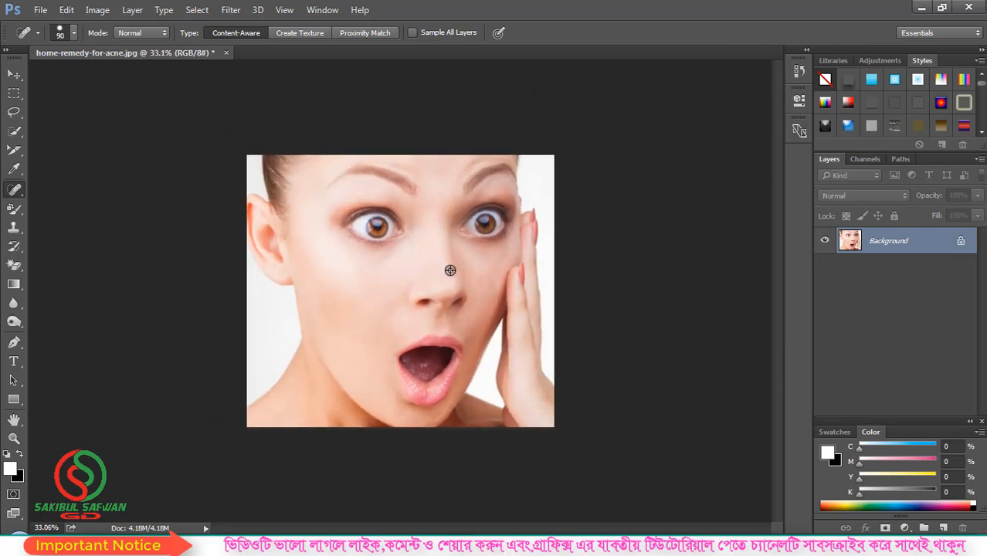
right_click(15, 189)
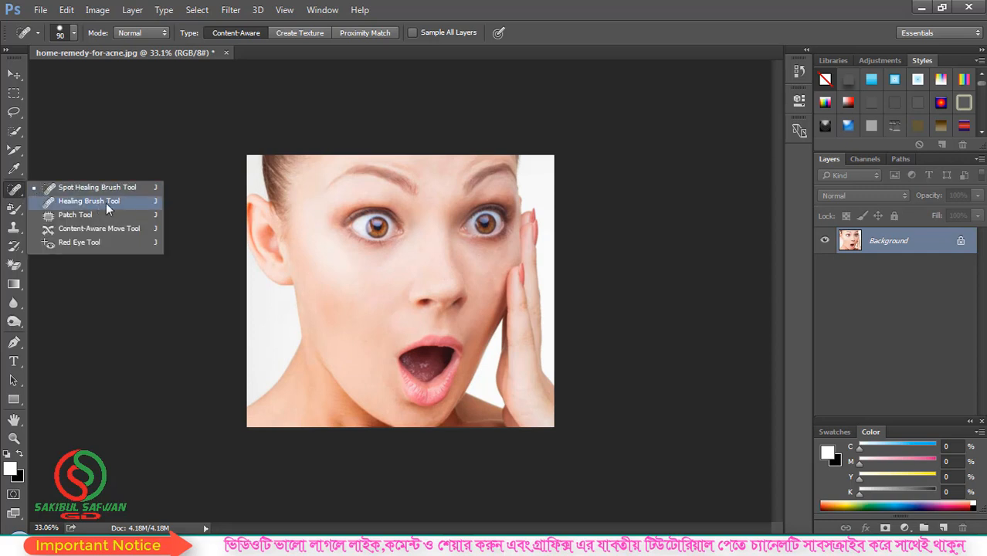
click(507, 7)
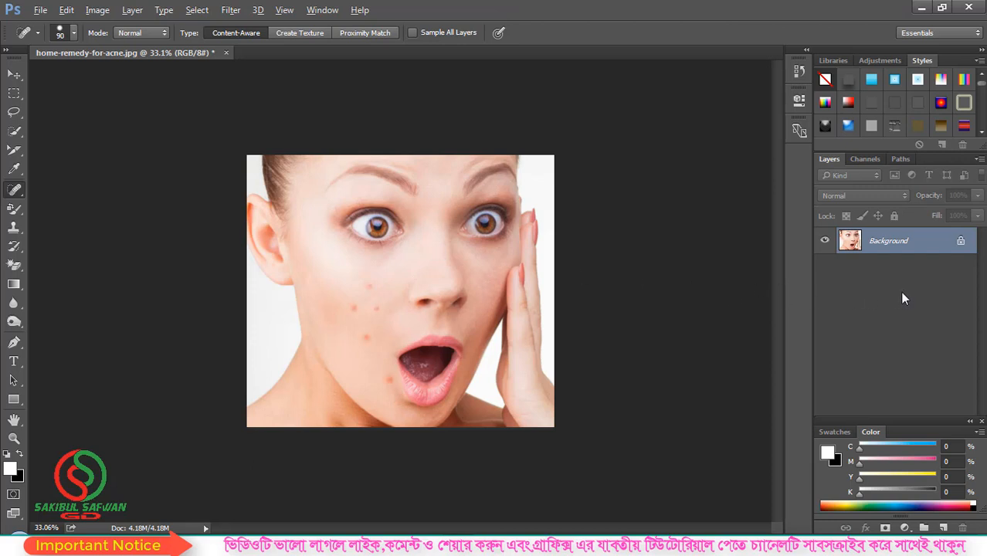
drag(926, 247, 943, 527)
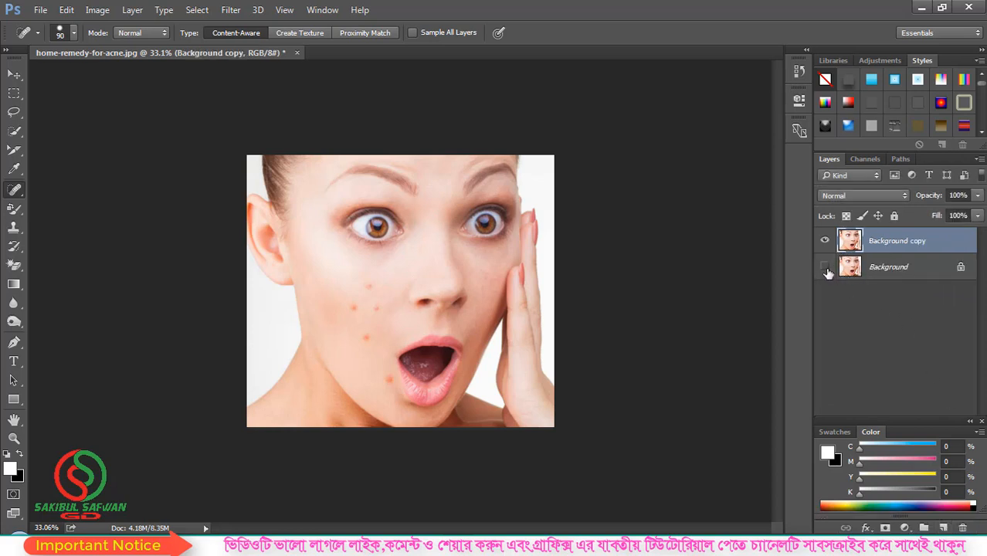
scroll(352, 289, up, 1)
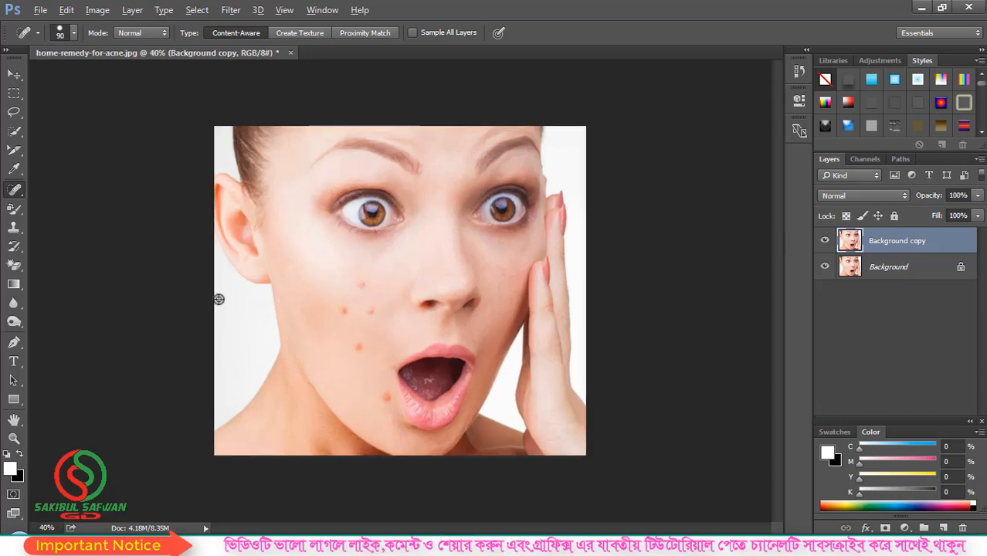
Switch to the Healing Brush Tool and set its brush size to 40 for the cheek blemishes
right_click(14, 190)
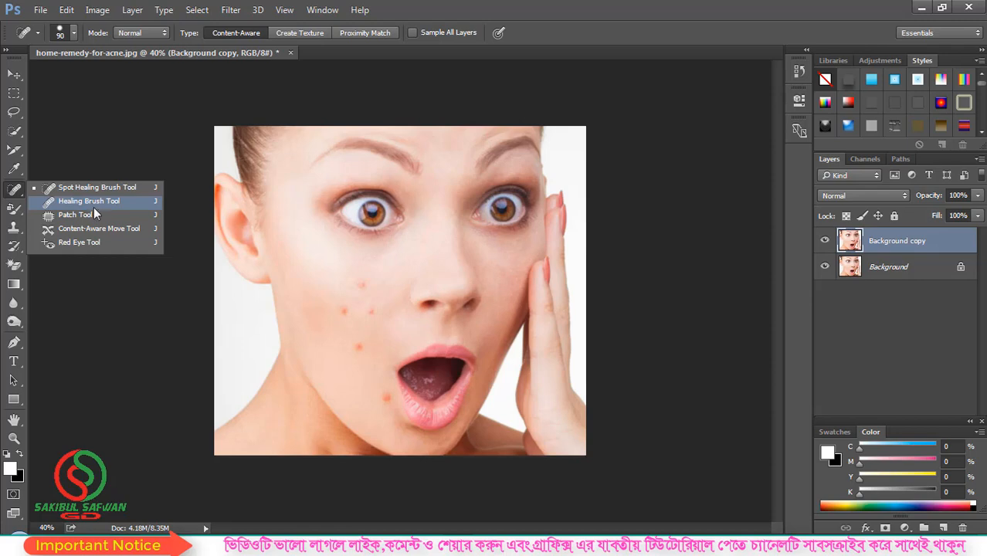
click(94, 204)
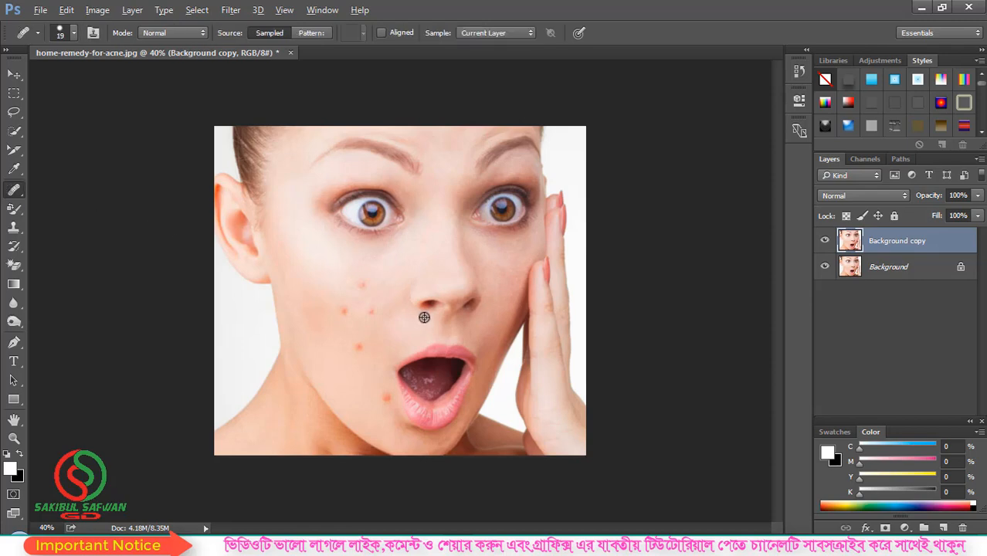
scroll(428, 317, up, 1)
scroll(371, 340, up, 2)
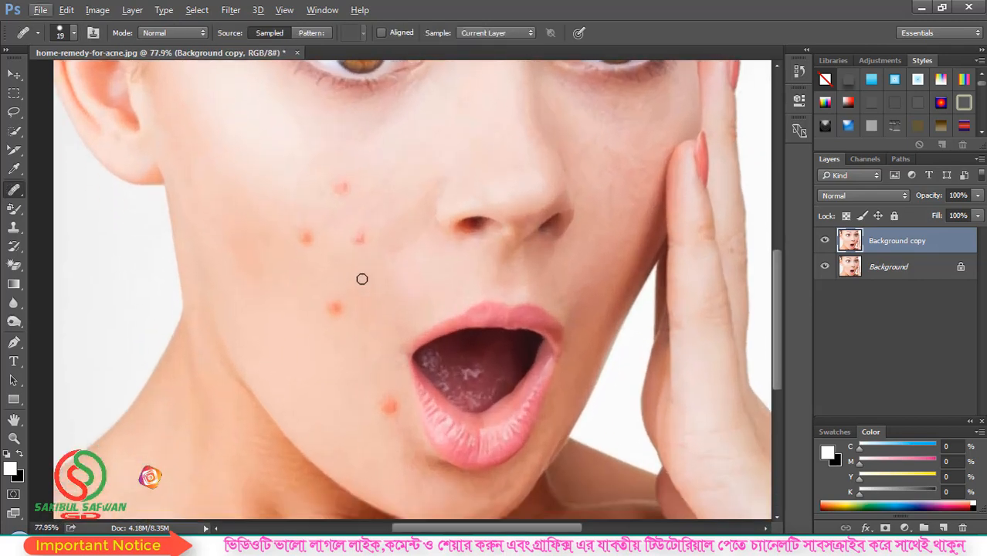
scroll(359, 223, up, 1)
scroll(346, 168, up, 1)
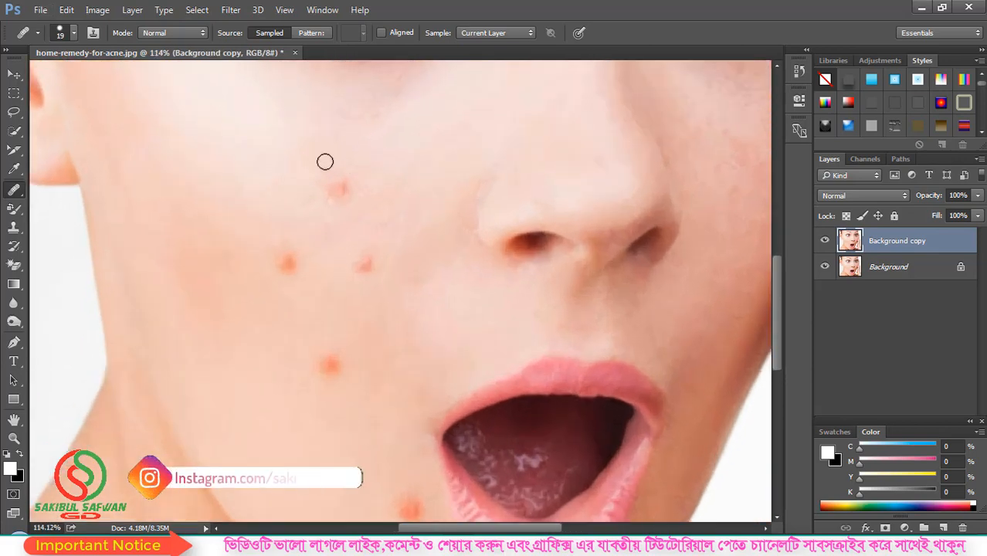
key(bracketright)
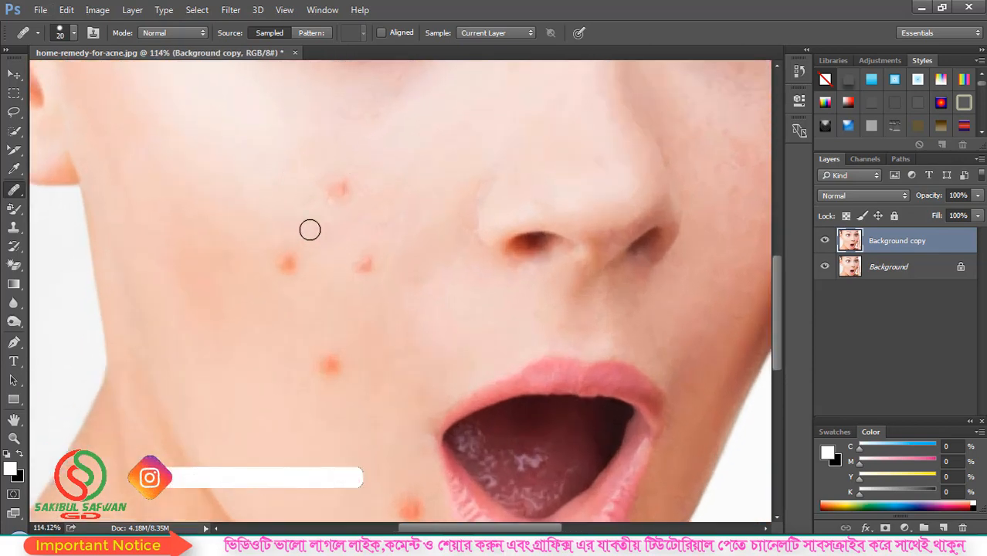
key(bracketright)
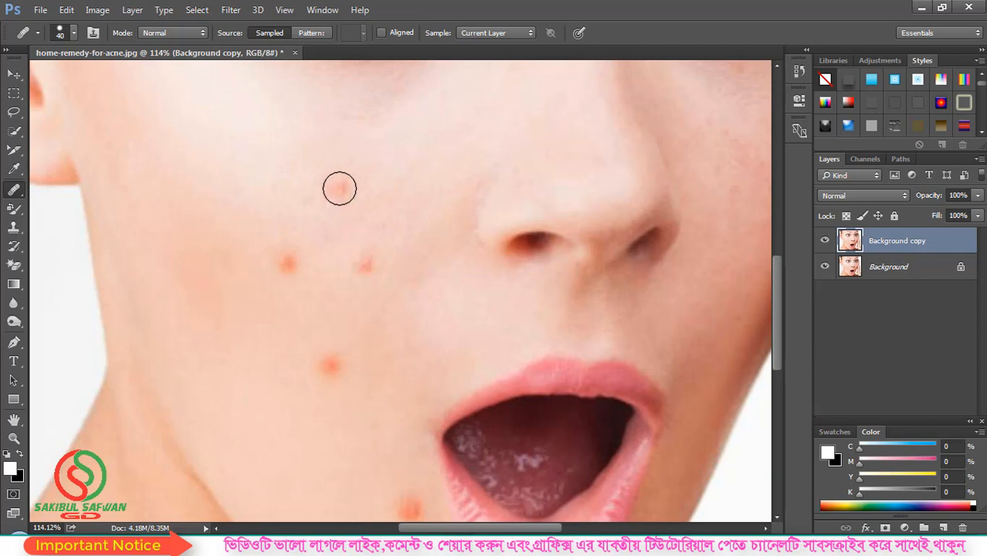
click(340, 189)
mouse_move(484, 159)
mouse_down()
mouse_move(414, 182)
mouse_move(487, 173)
mouse_up()
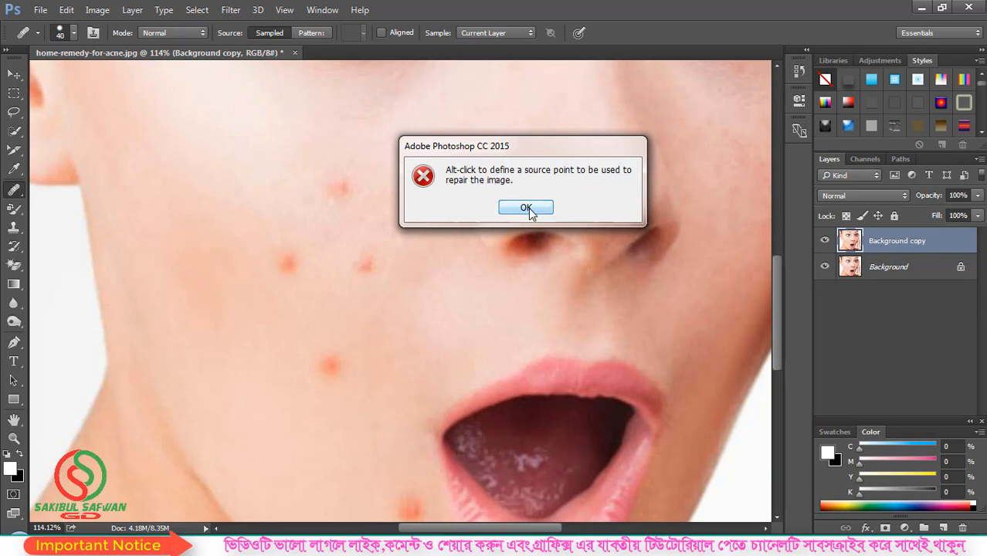
click(526, 208)
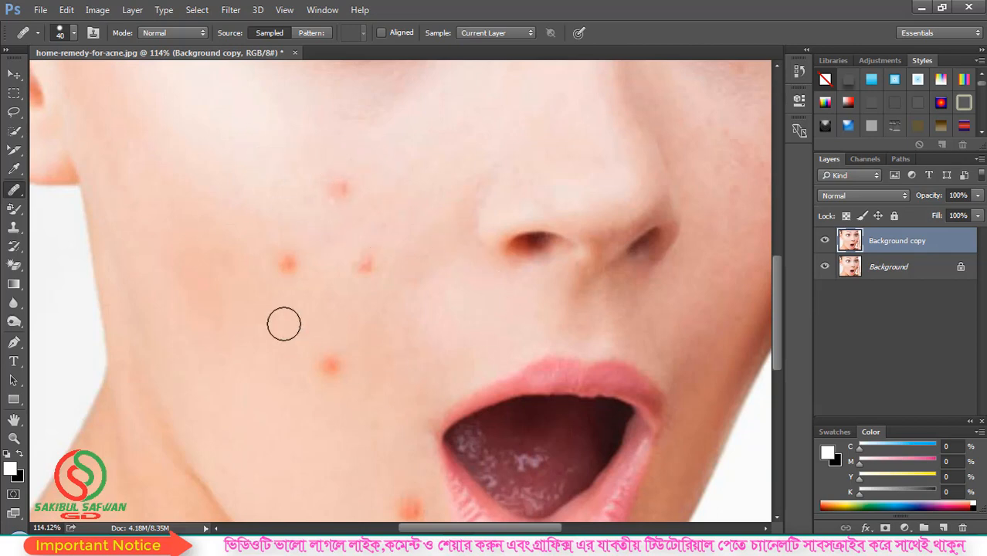
Sample clean skin on the upper cheek near the ear and heal the three upper cheek blemishes with the Healing Brush
scroll(214, 110, up, 2)
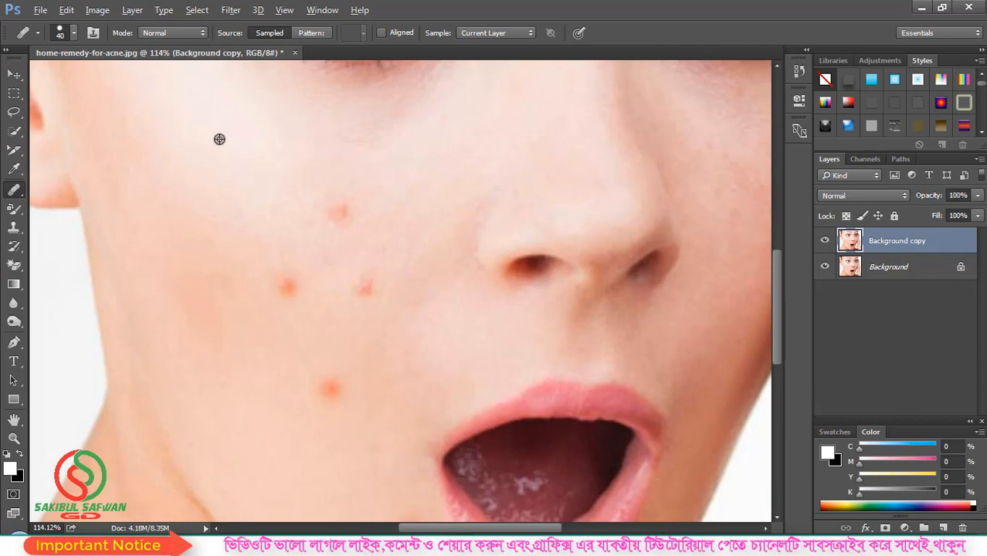
alt+click(219, 139)
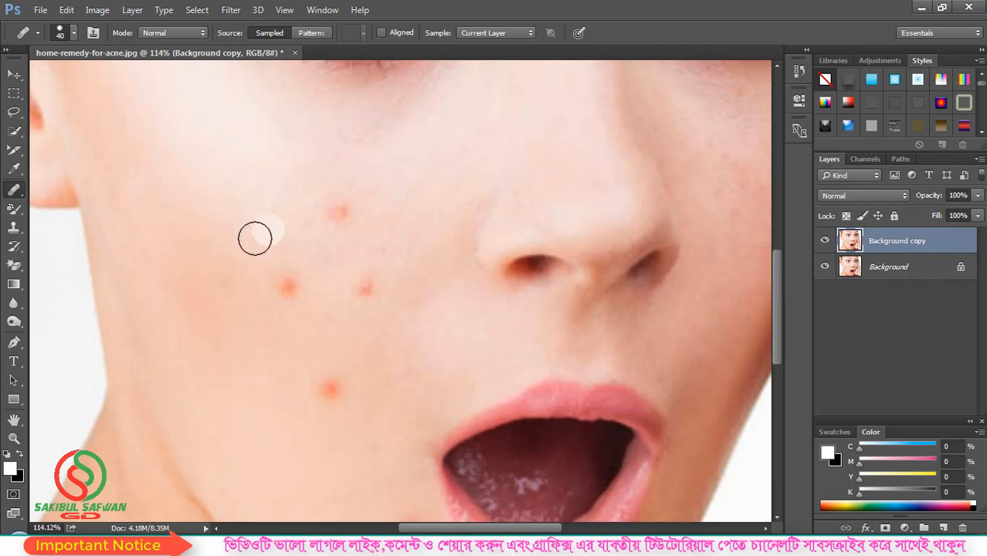
click(342, 212)
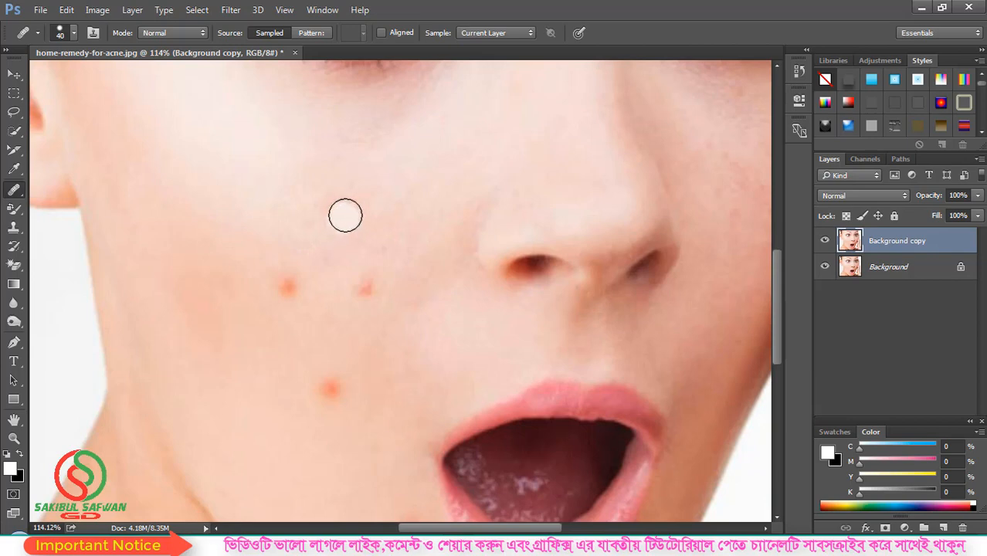
click(321, 225)
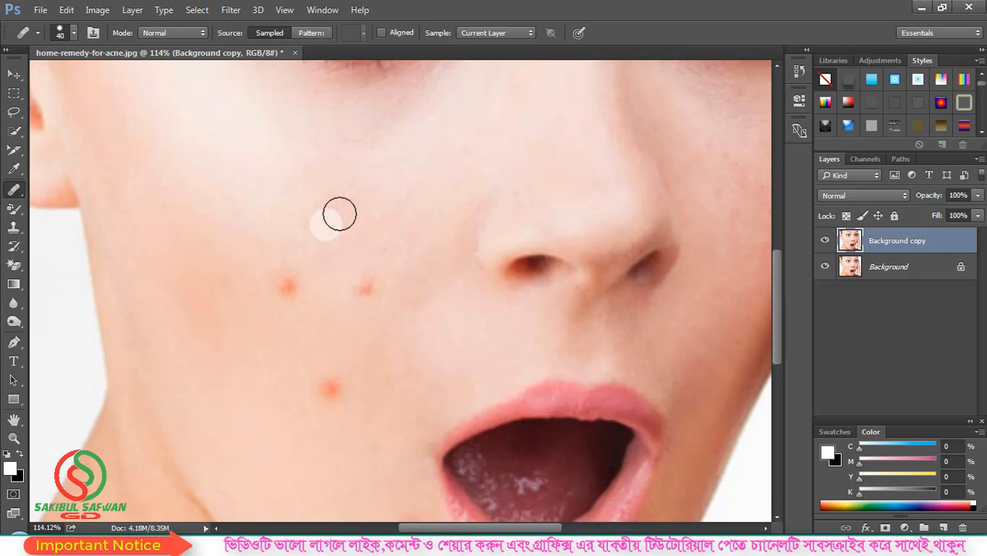
click(284, 285)
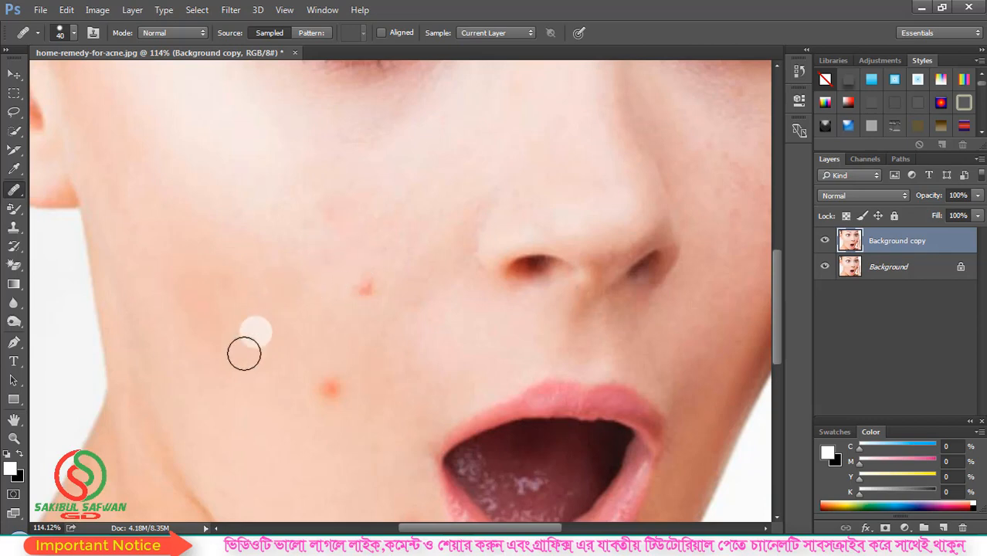
click(365, 288)
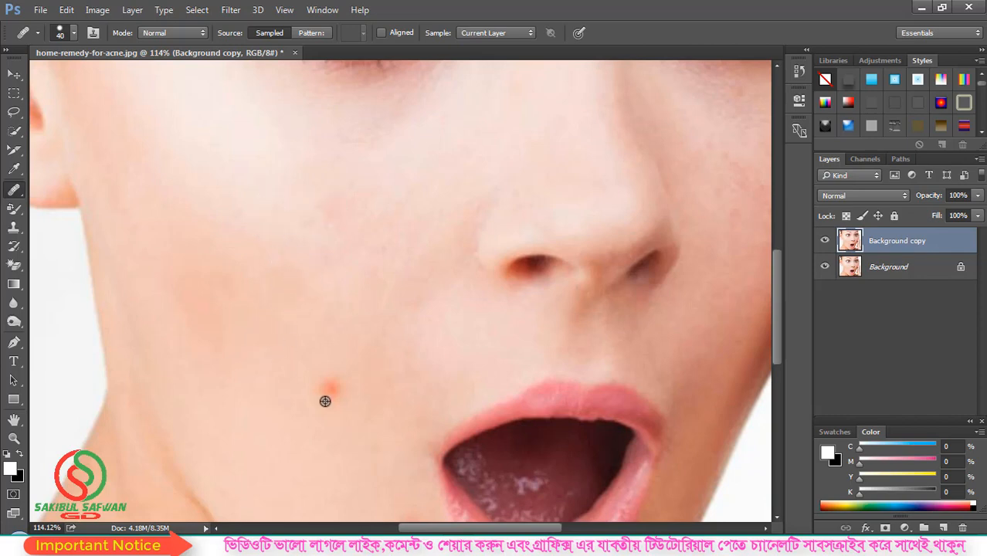
Sample clean skin just above the remaining mid-cheek blemish and heal that blemish with the Healing Brush
scroll(335, 391, up, 3)
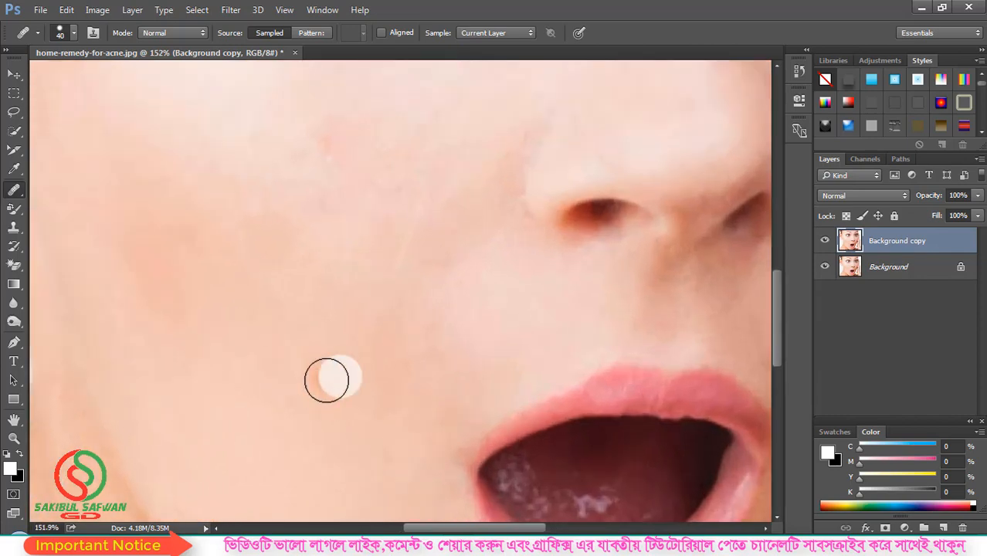
scroll(357, 363, down, 2)
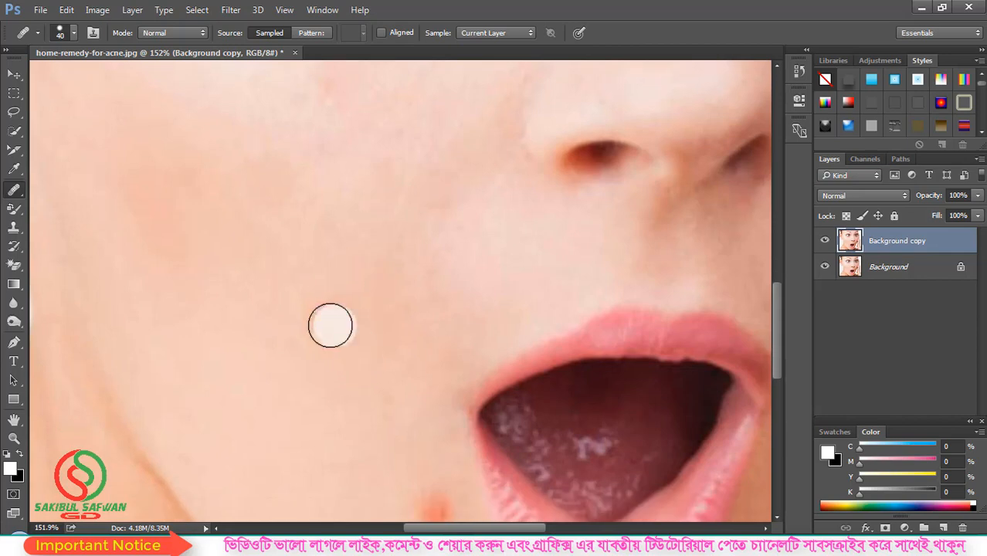
scroll(332, 324, down, 1)
scroll(331, 323, up, 3)
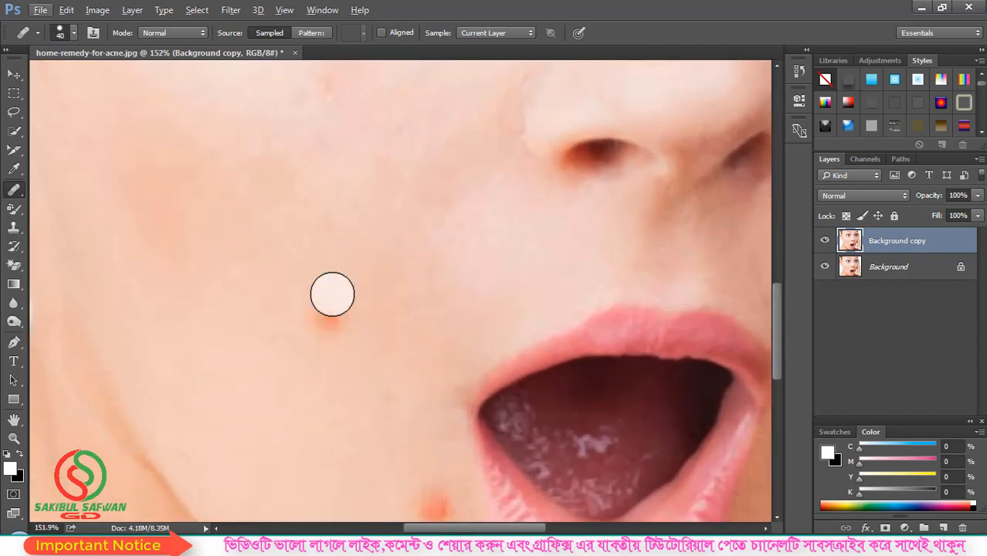
key(alt)
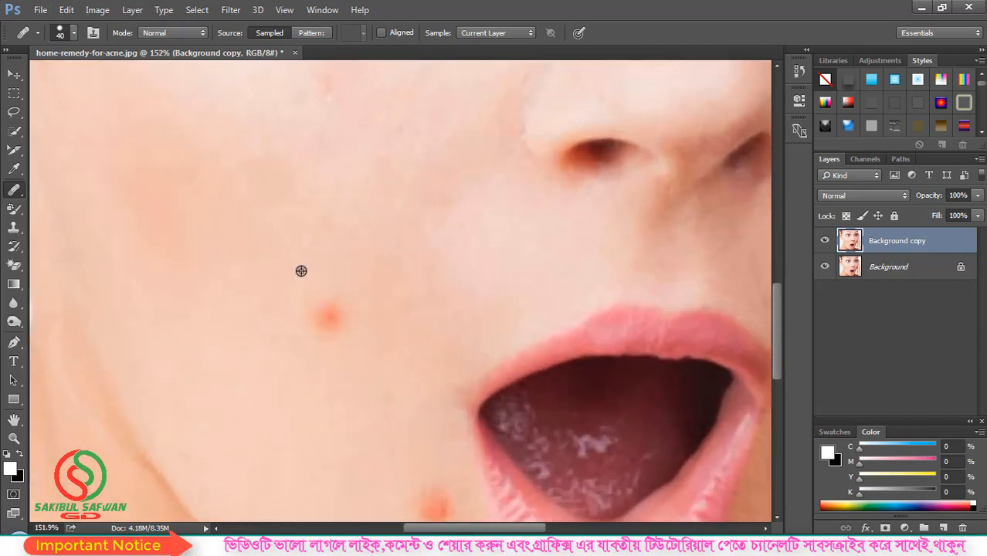
alt+click(301, 270)
click(325, 318)
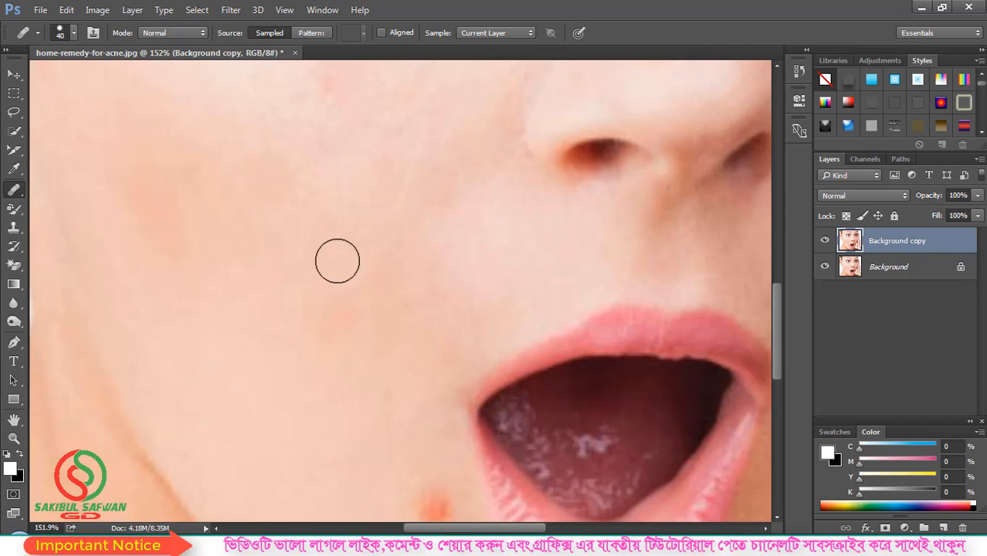
Heal the blemish beside the corner of the mouth using clean skin sampled from the adjacent cheek
scroll(332, 284, down, 3)
scroll(392, 364, down, 3)
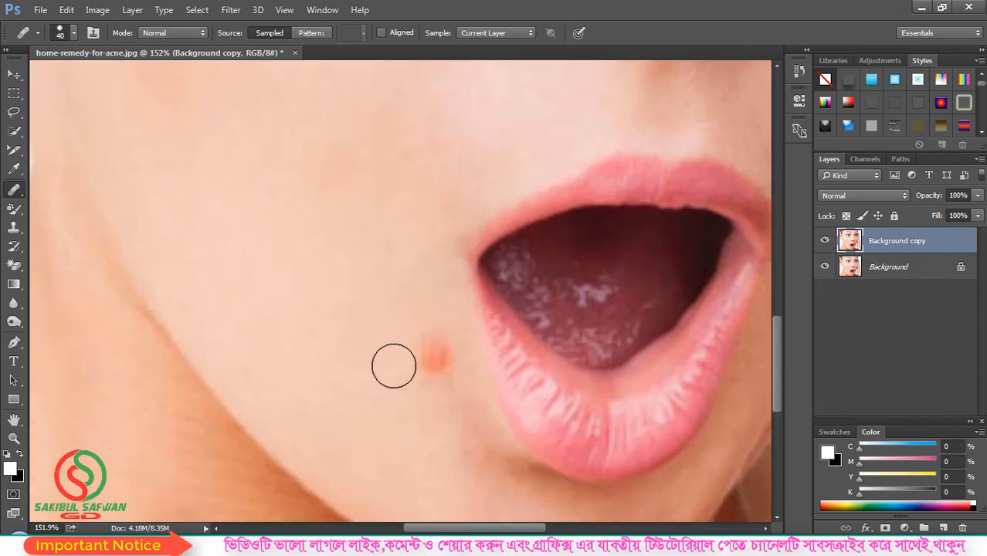
scroll(374, 355, up, 3)
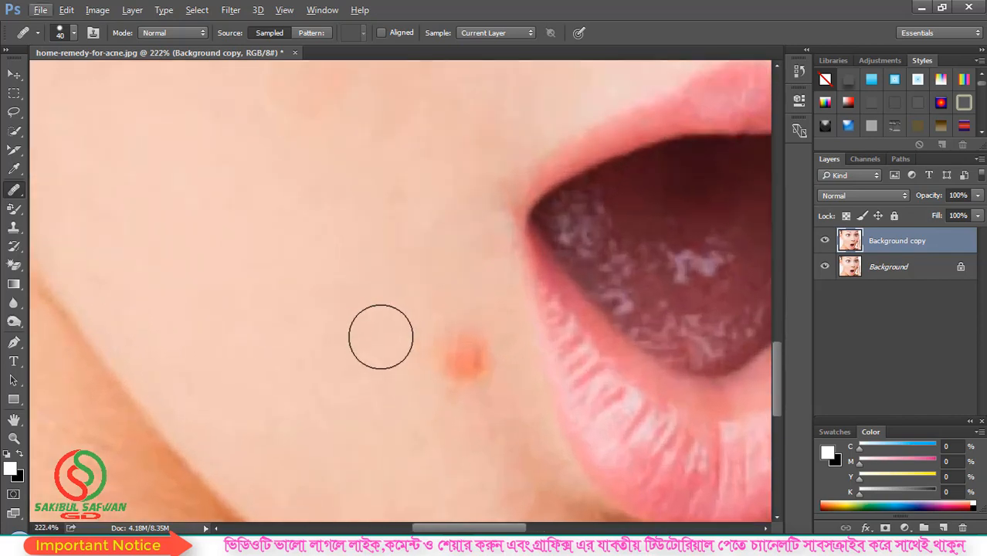
alt+click(384, 330)
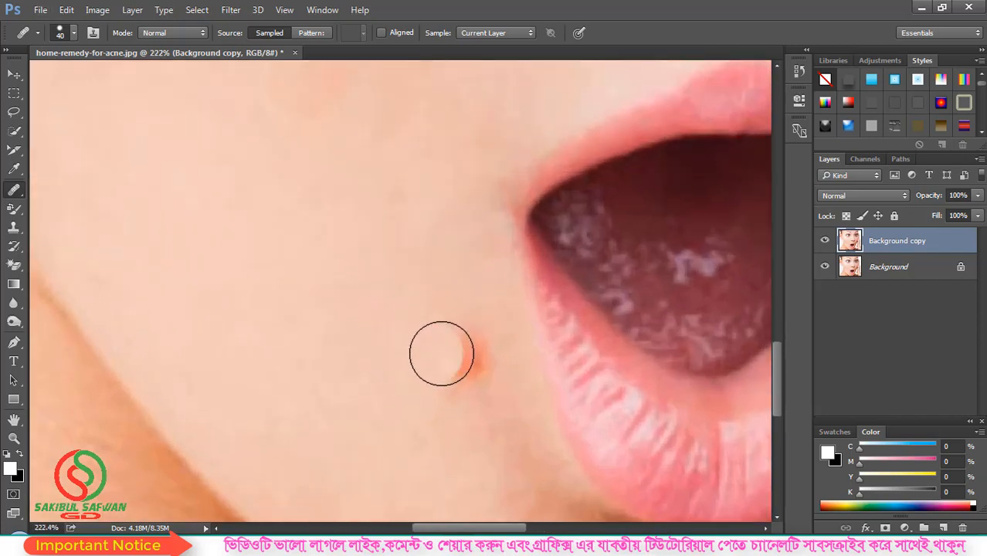
drag(441, 346, 467, 355)
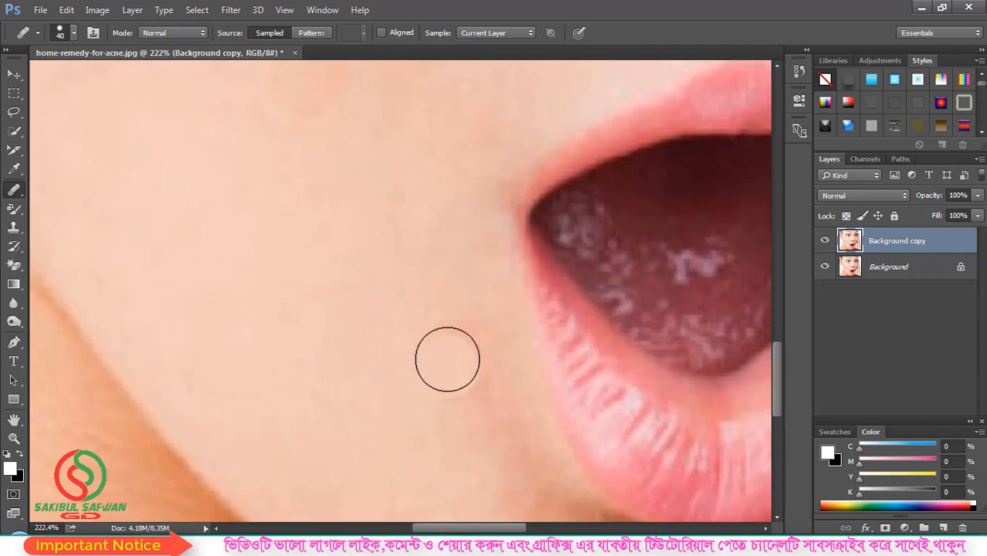
Set the Healing Brush size to 50 and touch up the faint marks left on the cheek from newly sampled clean skin
scroll(378, 322, down, 3)
scroll(377, 322, down, 2)
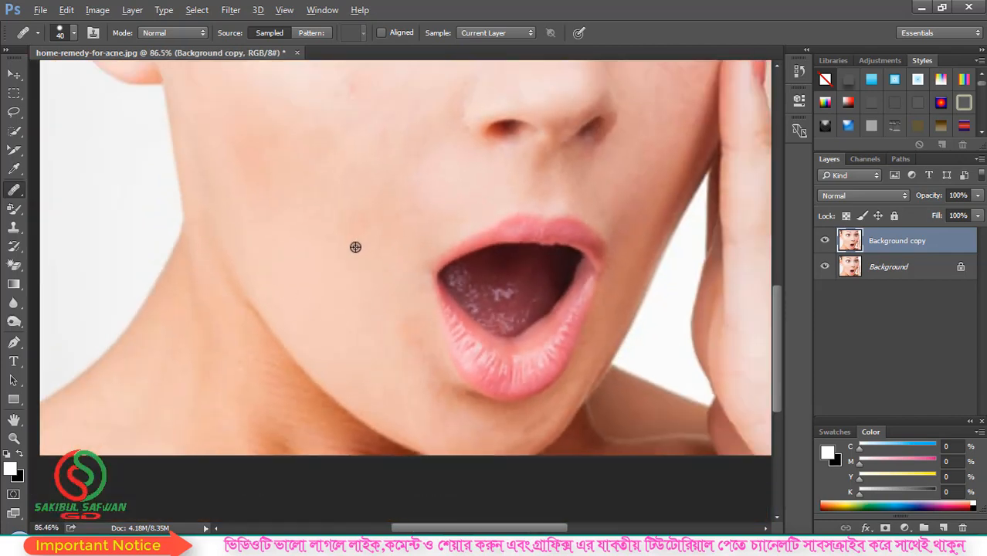
scroll(353, 221, up, 2)
scroll(356, 210, up, 2)
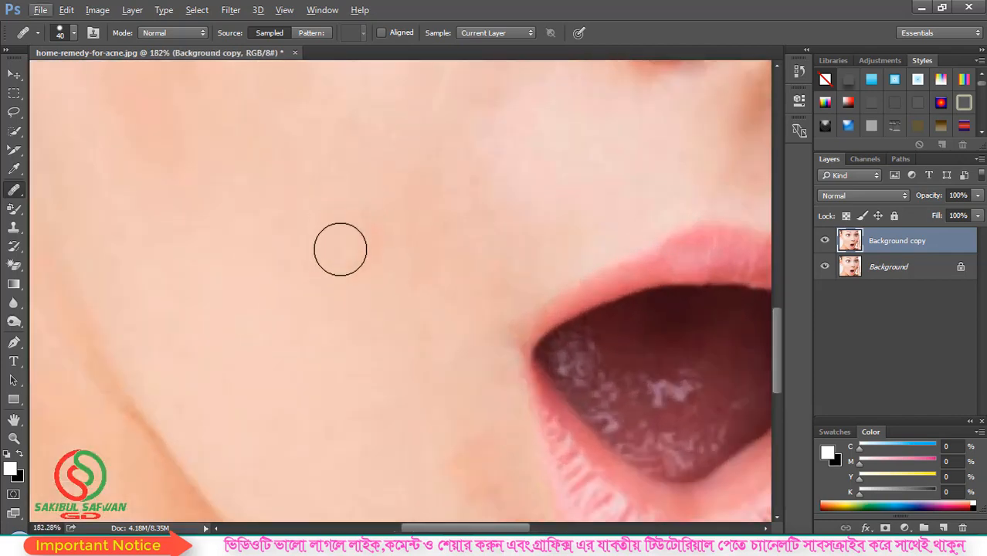
alt+click(286, 255)
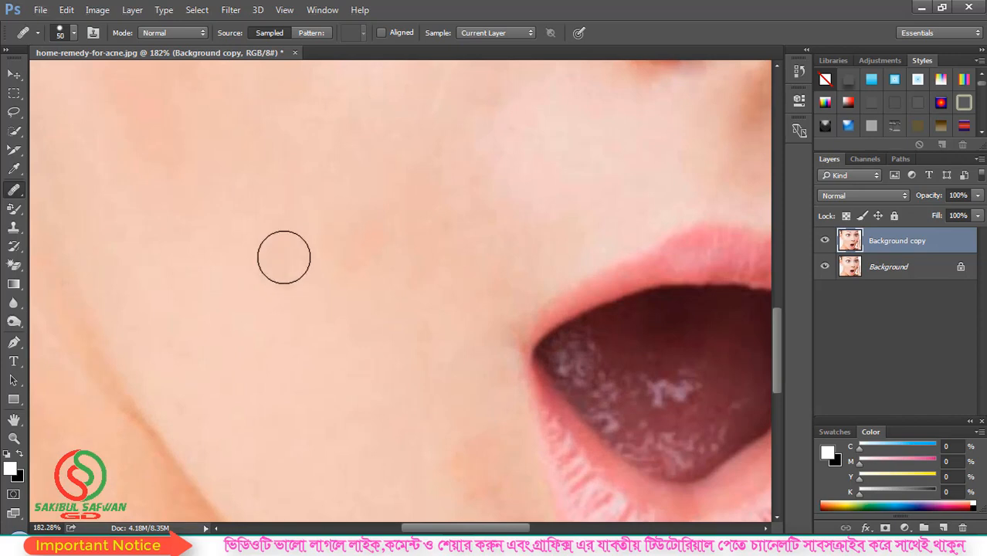
alt+click(269, 256)
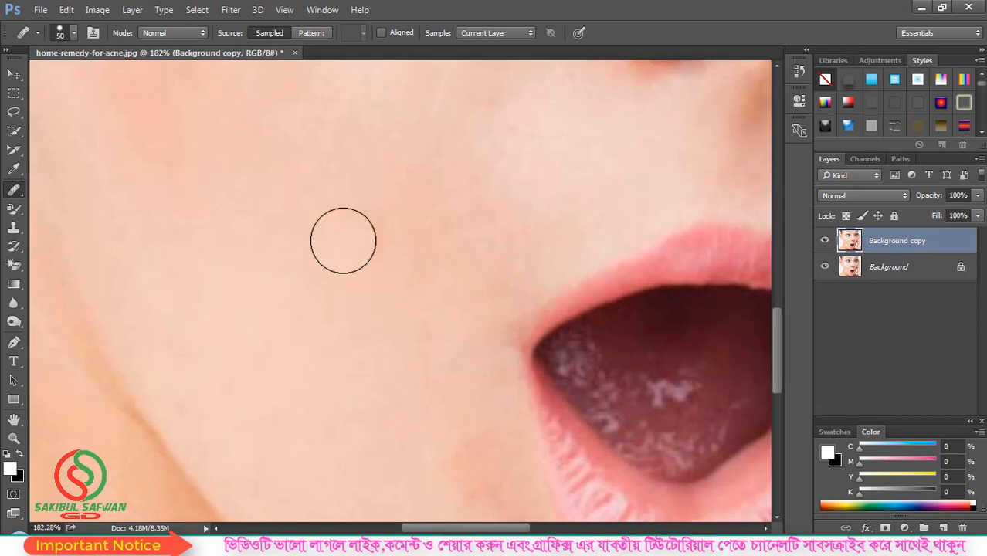
scroll(309, 297, down, 3)
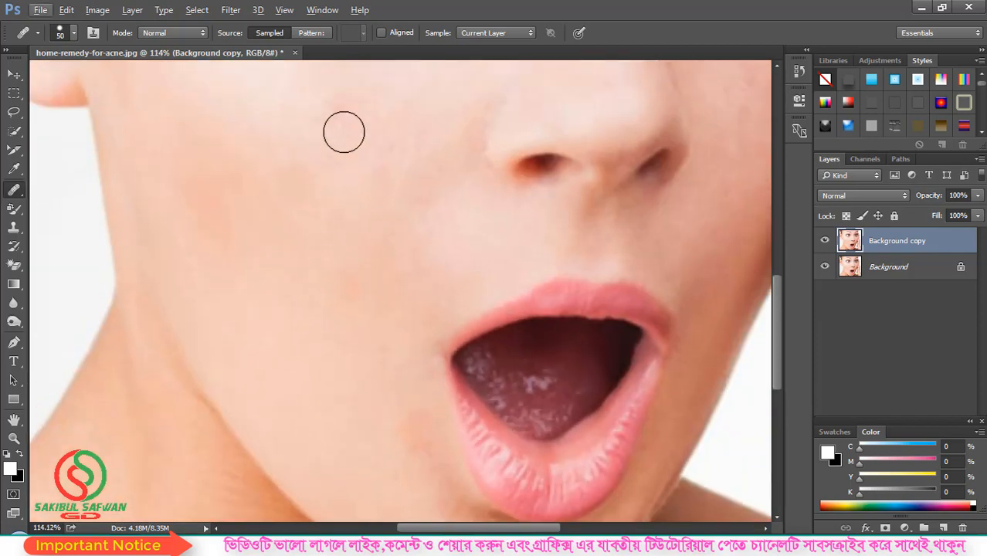
scroll(344, 132, up, 3)
alt+click(295, 236)
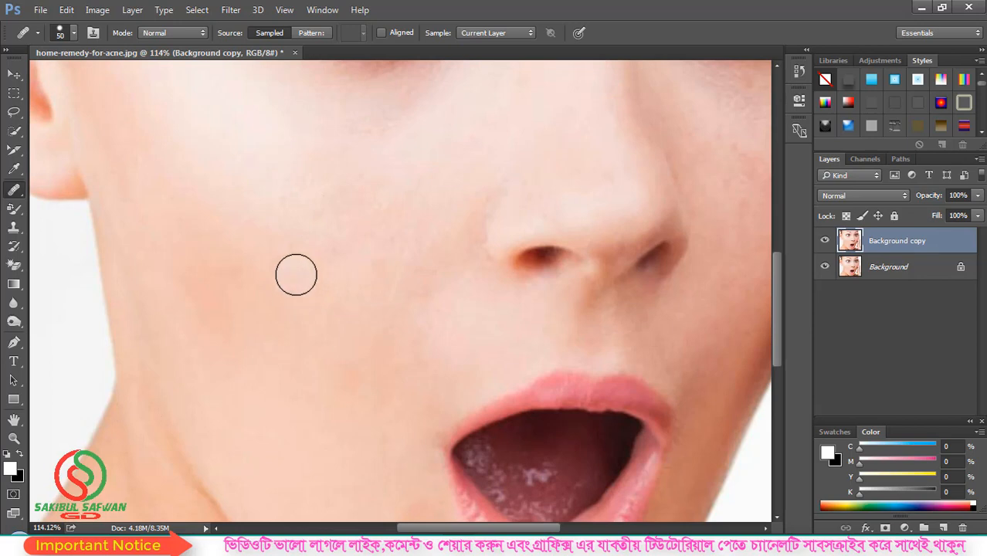
Examine the whole retouched face and the healed cheek, keeping the Healing Brush Tool selected
scroll(305, 309, down, 5)
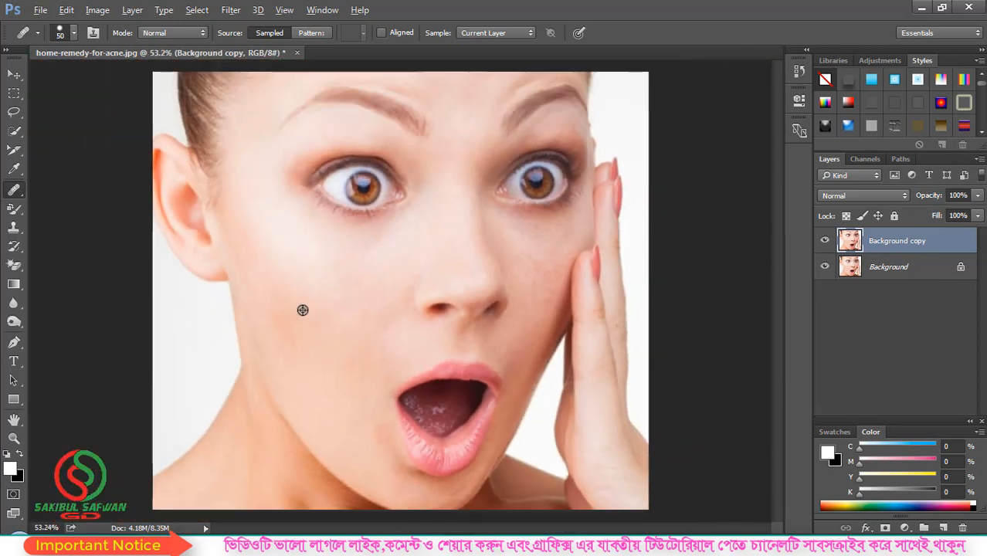
scroll(411, 303, down, 2)
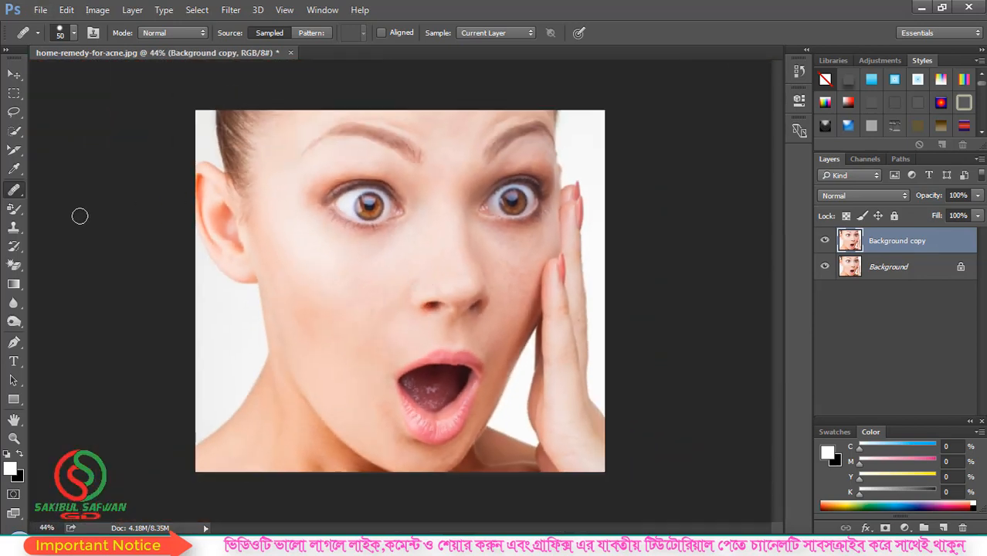
right_click(15, 191)
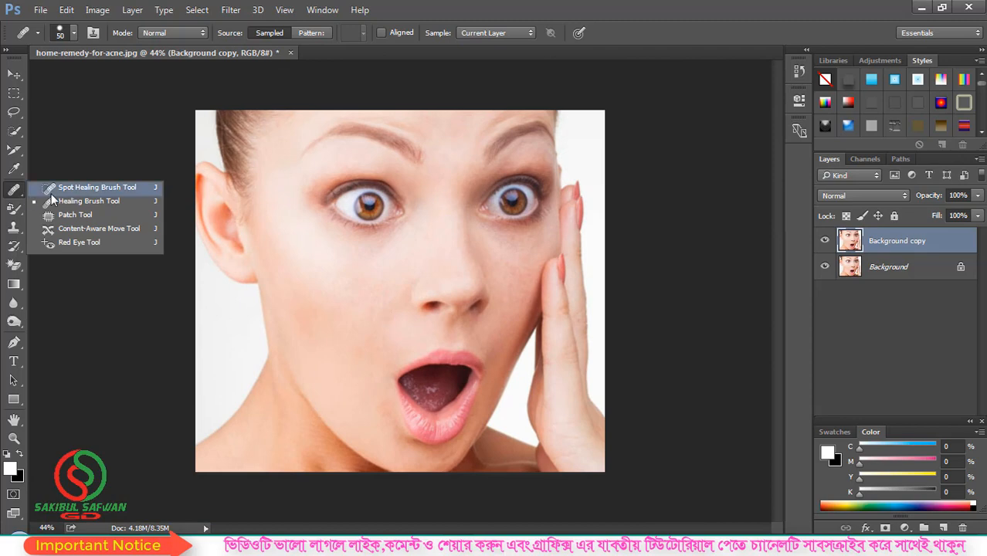
click(96, 203)
scroll(388, 308, down, 1)
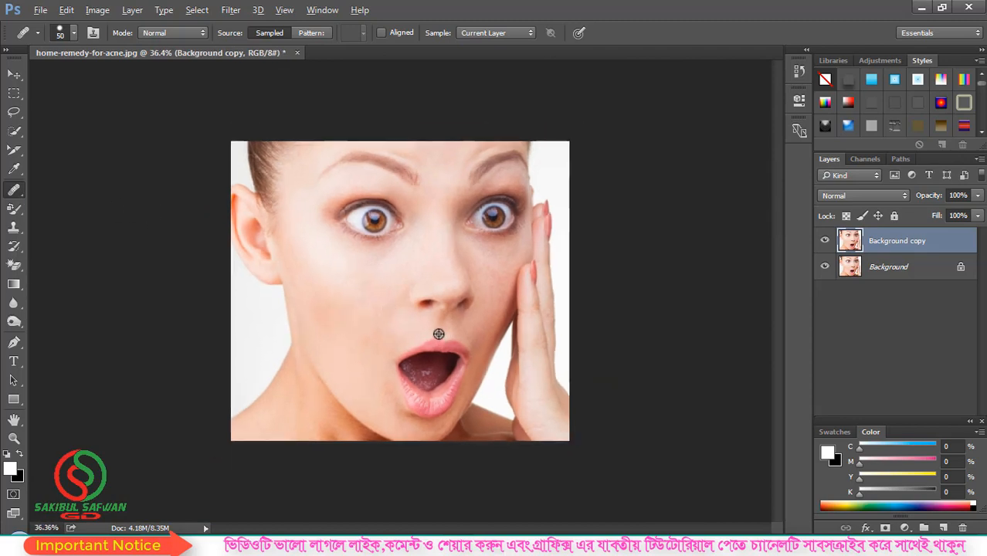
scroll(379, 318, up, 4)
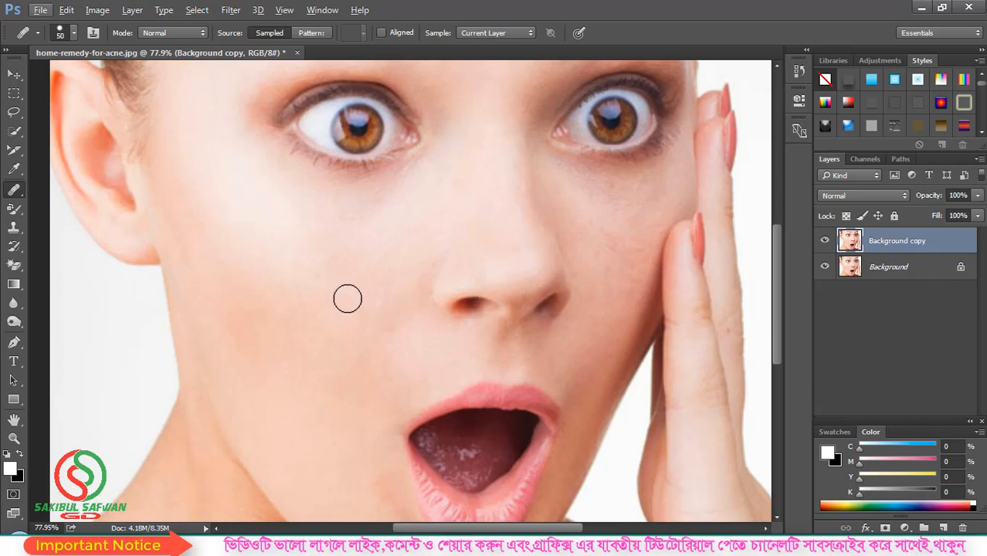
alt+scroll(338, 303, down, 1)
alt+scroll(338, 303, down, 1)
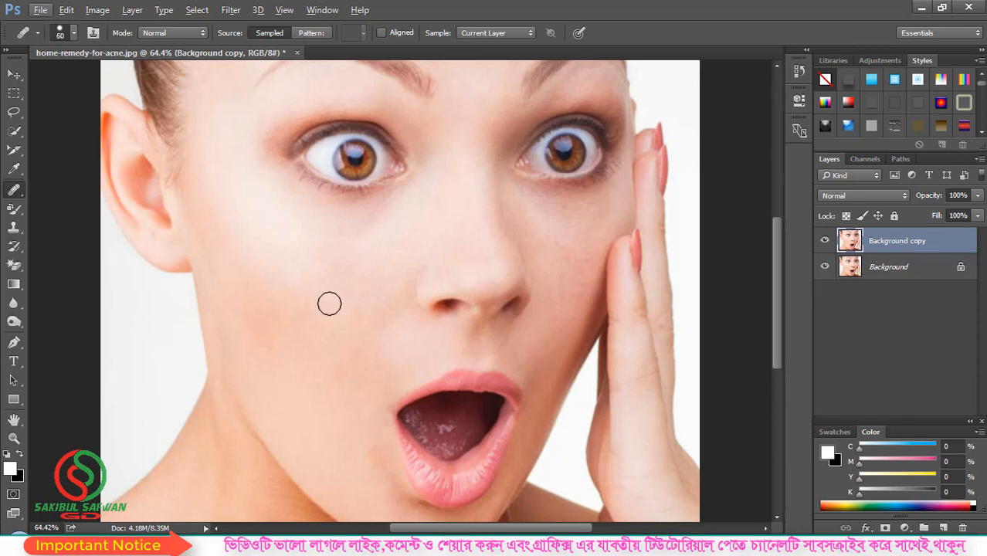
Increase the Healing Brush size to 80 and inspect the healed cheek up close
key(bracketright)
key(bracketright)
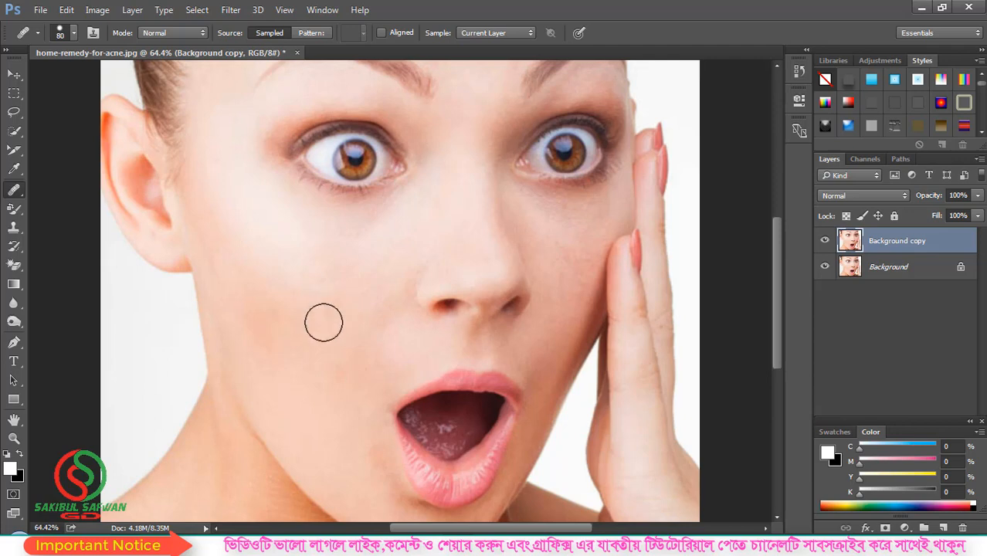
scroll(364, 326, up, 3)
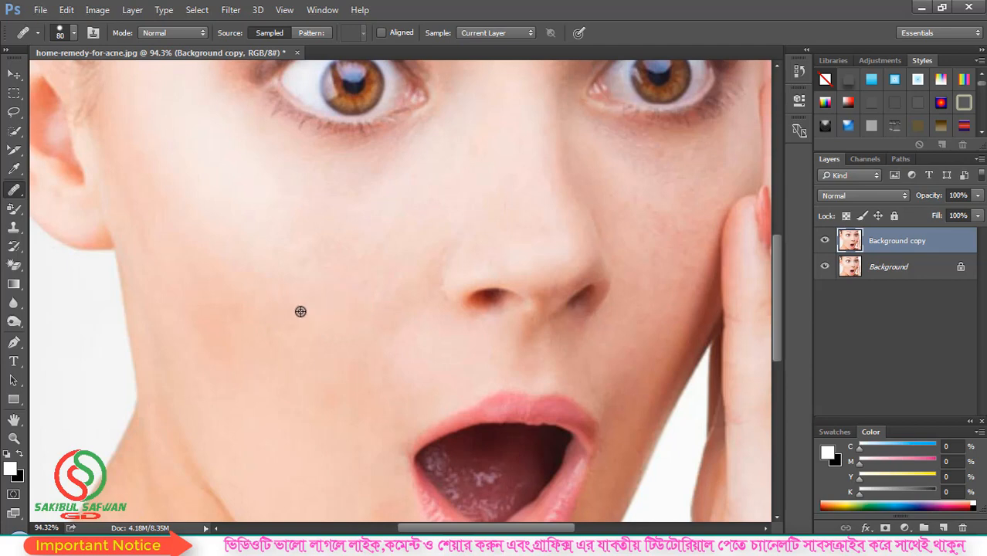
scroll(301, 311, up, 2)
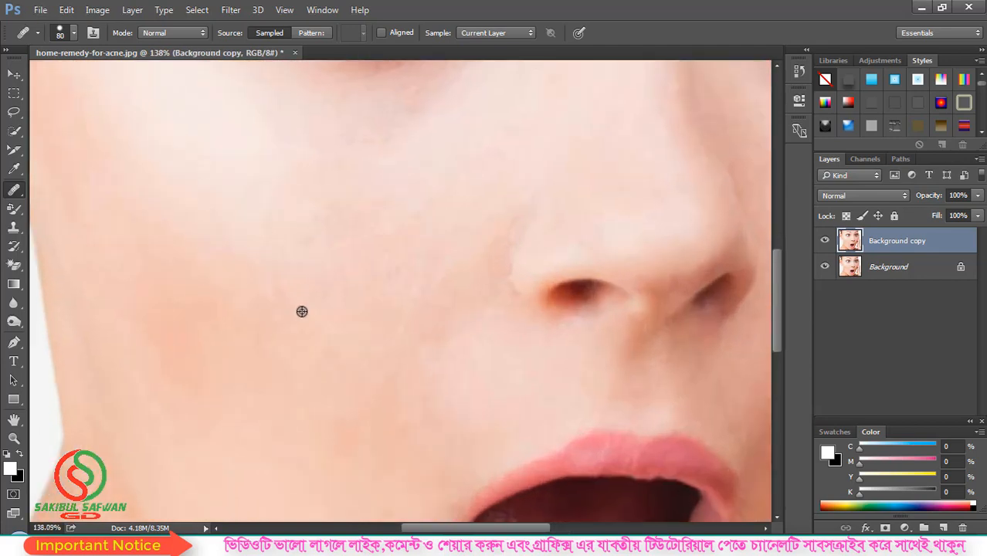
scroll(302, 311, down, 1)
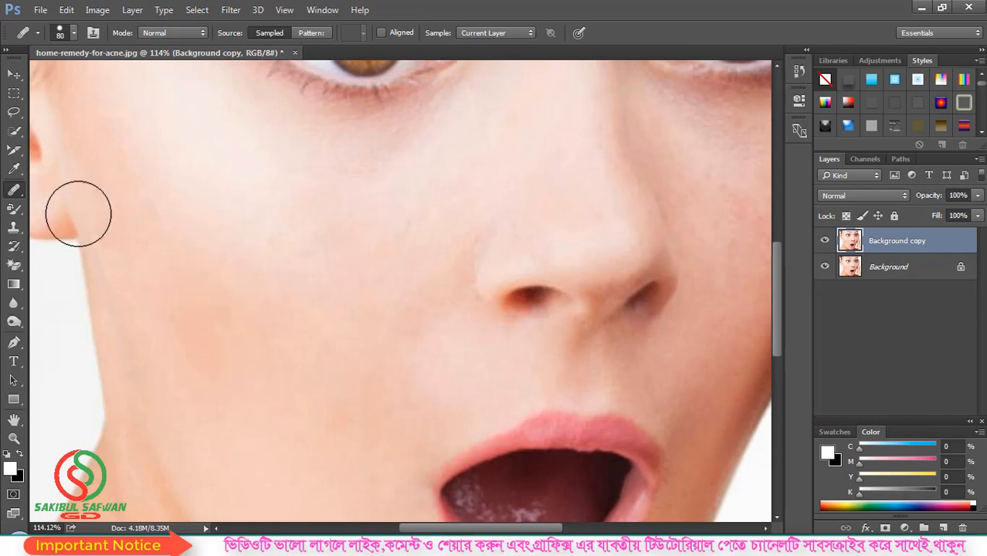
Switch to the Patch Tool with the whole face in view
right_click(14, 189)
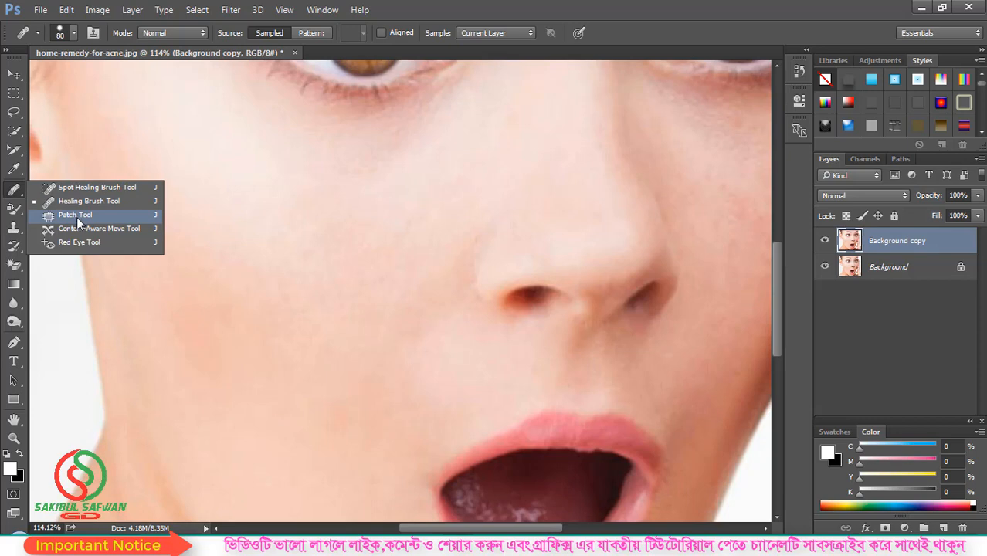
click(76, 215)
scroll(232, 303, down, 3)
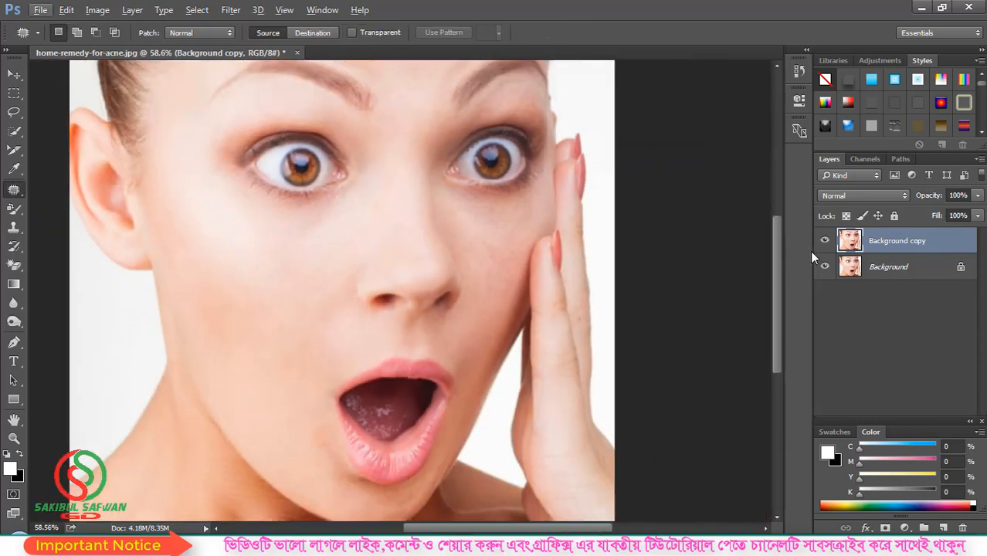
Hide the retouched Background copy layer and duplicate the original Background layer for a fresh retouch
click(824, 241)
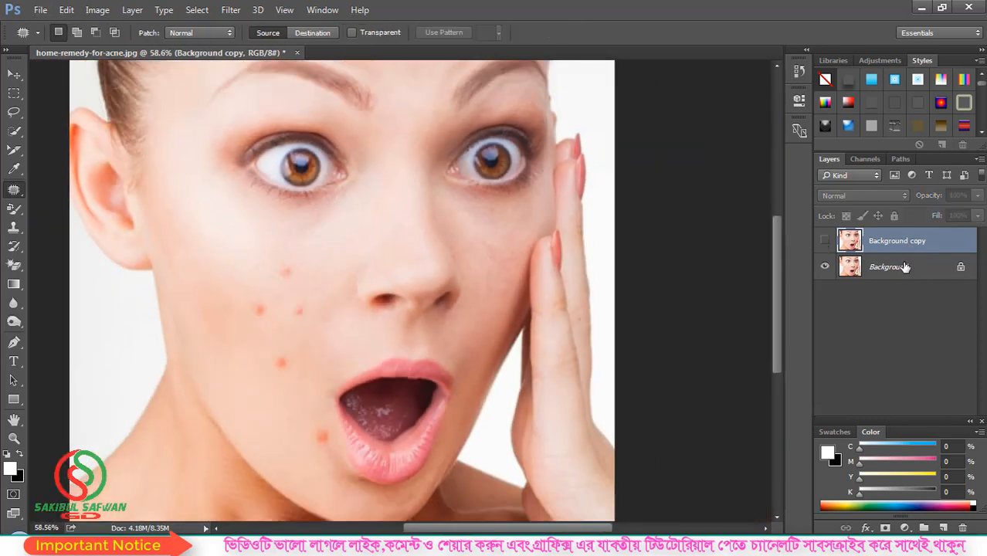
drag(904, 266, 943, 528)
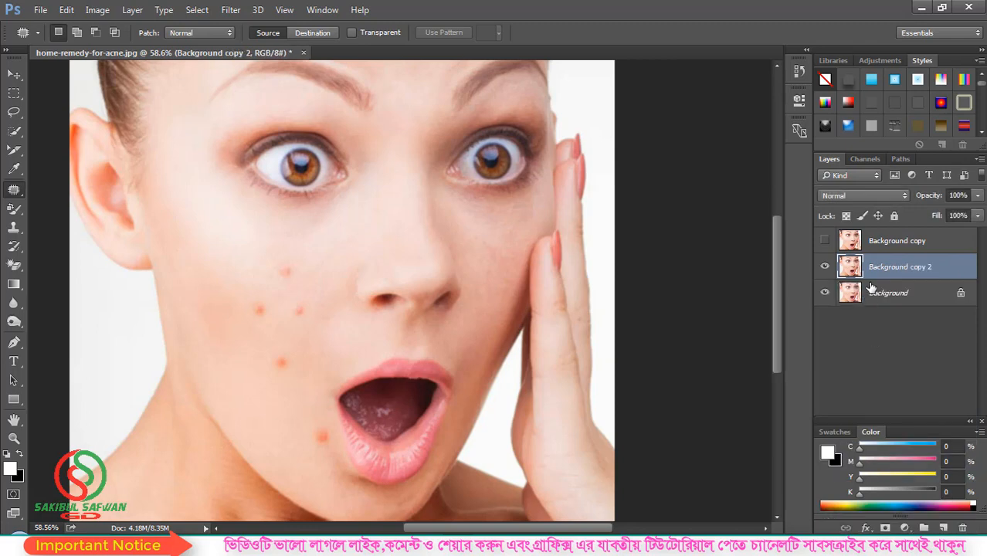
Outline the highest cheek blemish with the Patch Tool in Source mode and replace it with nearby clean skin
scroll(308, 367, up, 3)
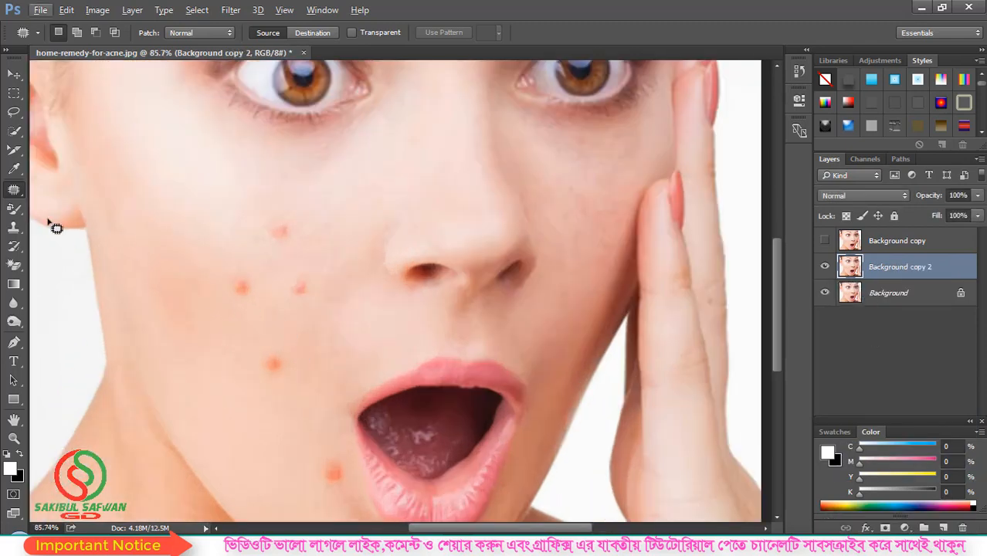
right_click(13, 191)
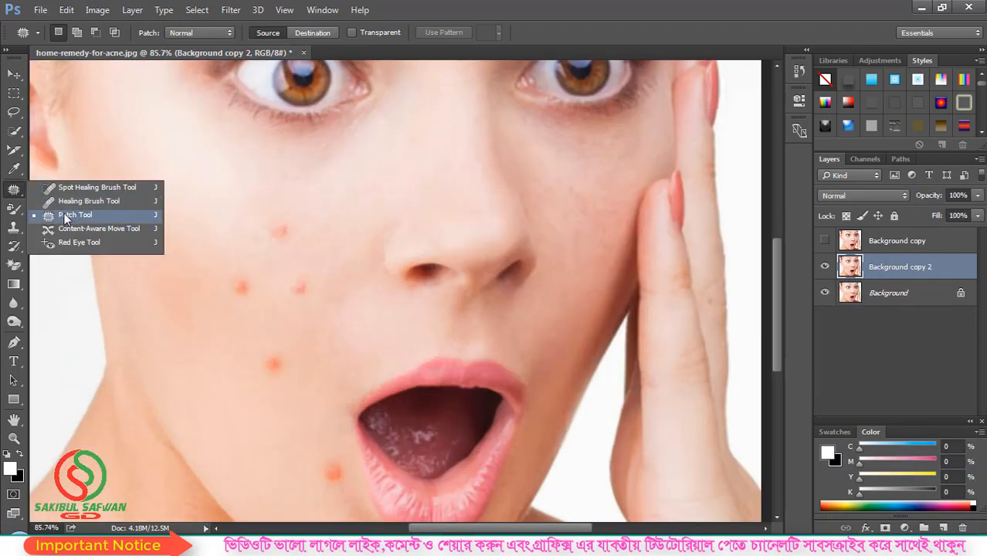
click(65, 216)
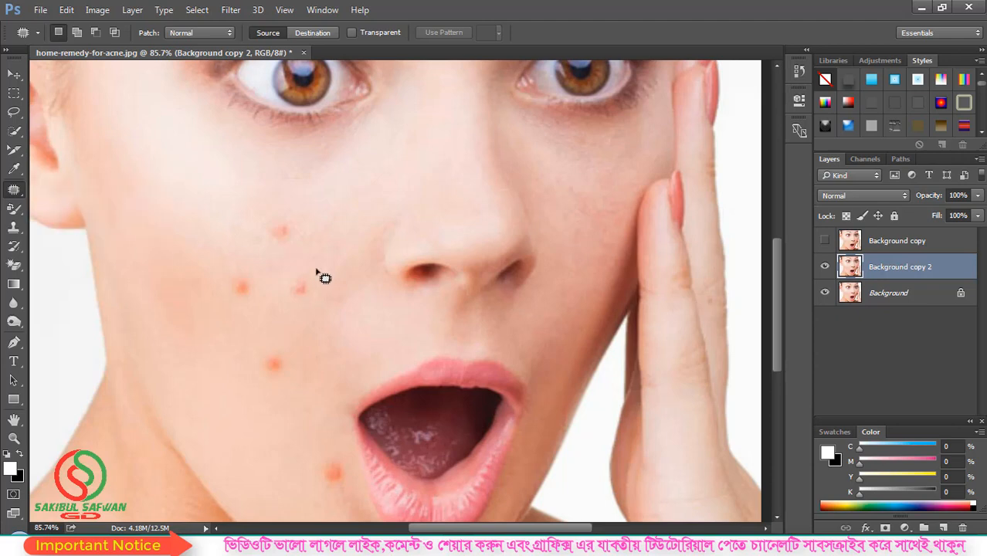
scroll(302, 292, up, 2)
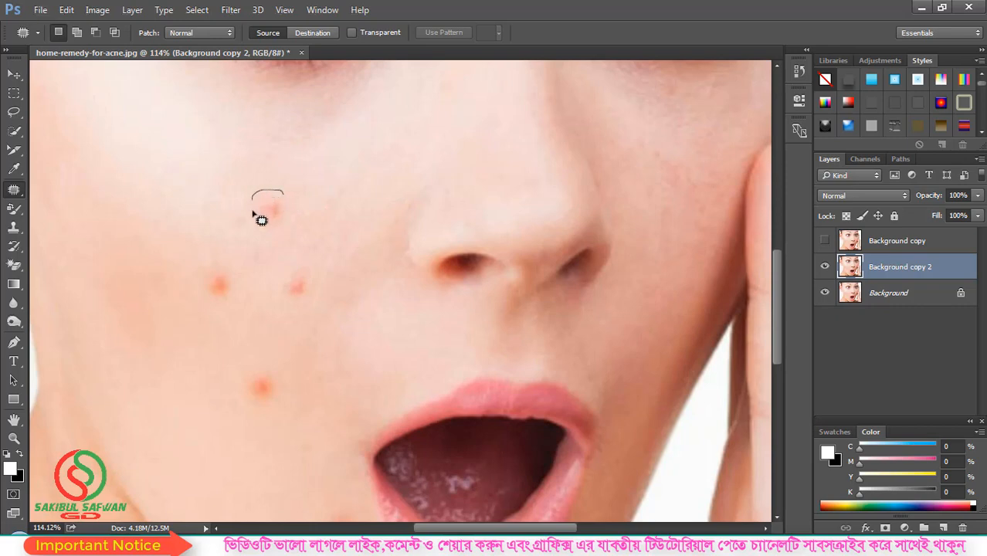
mouse_move(254, 213)
mouse_down()
mouse_move(287, 227)
mouse_move(283, 193)
mouse_up()
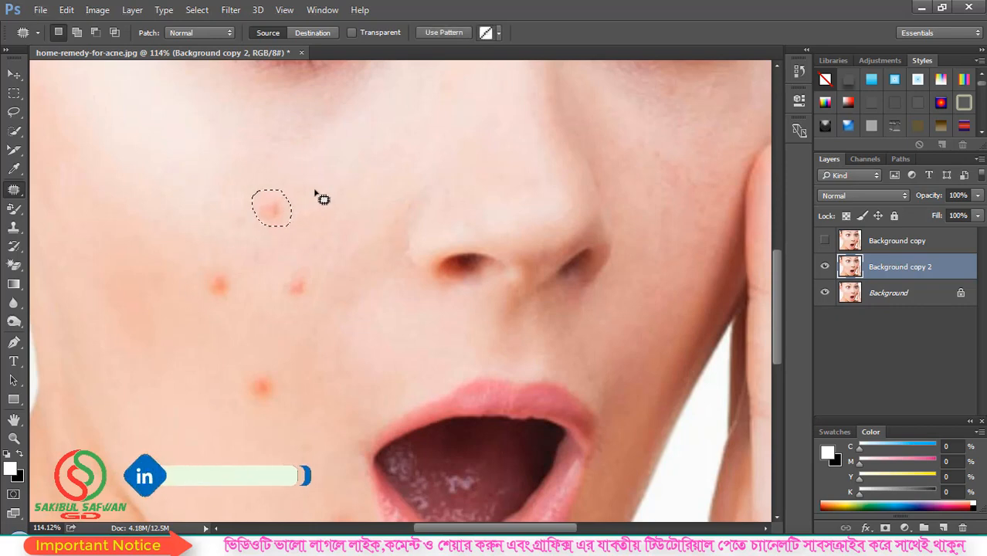
scroll(269, 181, up, 2)
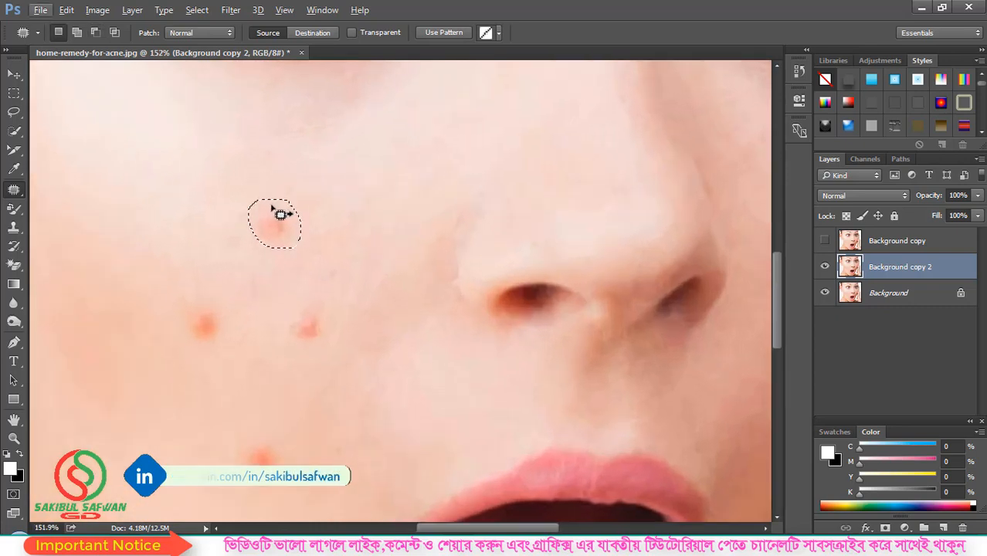
right_click(19, 194)
click(77, 214)
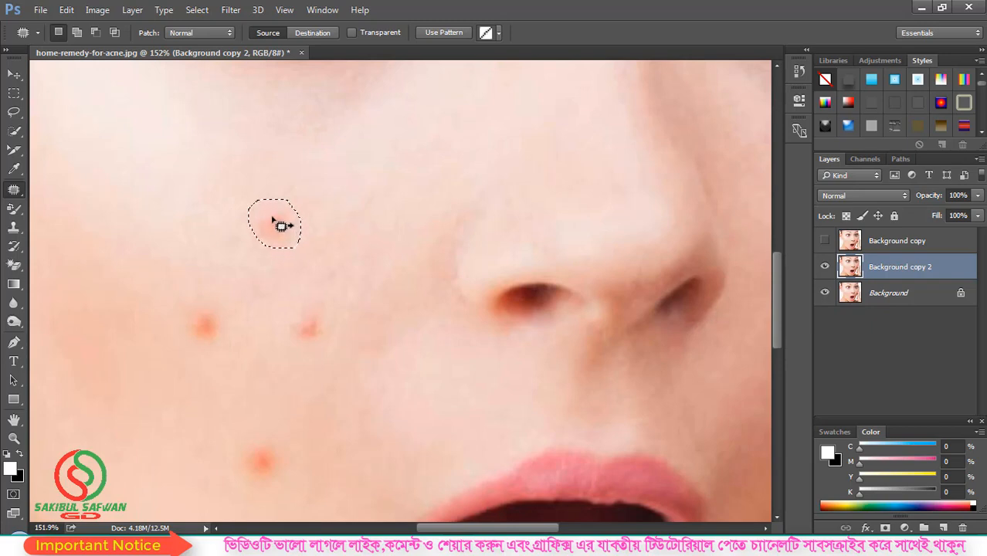
scroll(281, 225, up, 2)
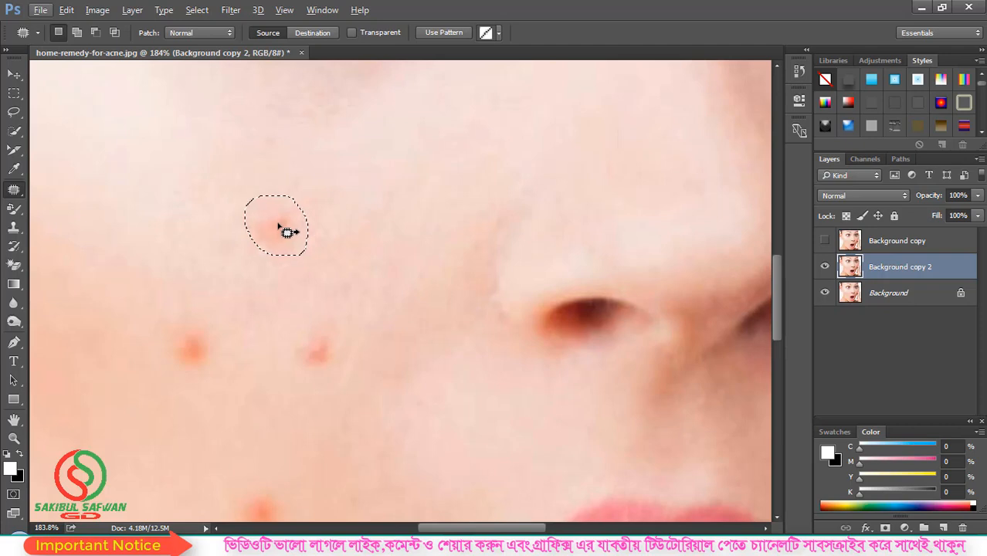
drag(275, 222, 349, 249)
scroll(337, 315, down, 2)
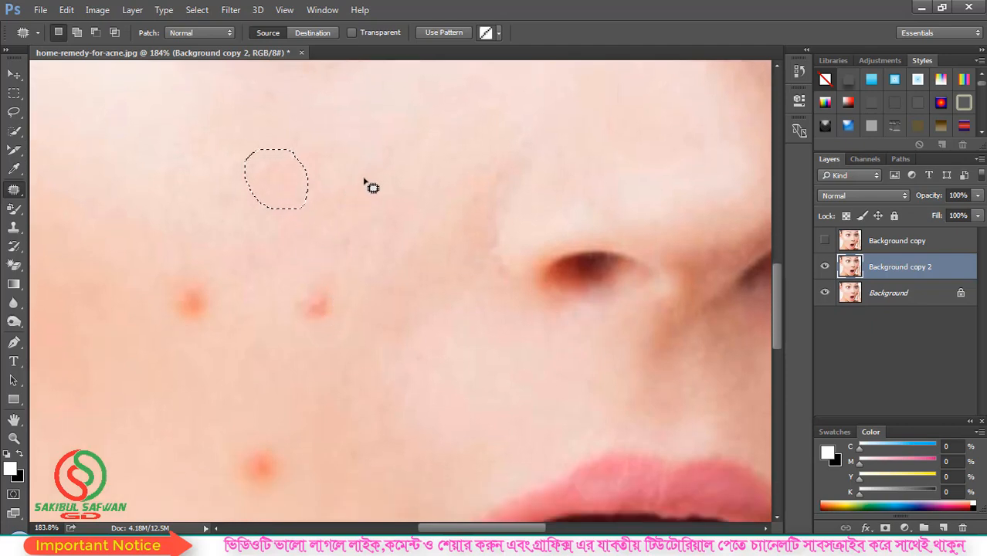
Patch the small pink cheek blemish nearest the nose with clean skin from beside it
mouse_move(366, 181)
mouse_down()
mouse_move(331, 231)
mouse_move(364, 244)
mouse_move(388, 227)
mouse_move(368, 183)
mouse_up()
drag(361, 224, 326, 308)
drag(354, 210, 289, 217)
mouse_move(334, 268)
mouse_down()
mouse_move(286, 277)
mouse_move(324, 343)
mouse_move(332, 270)
mouse_up()
drag(337, 306, 363, 296)
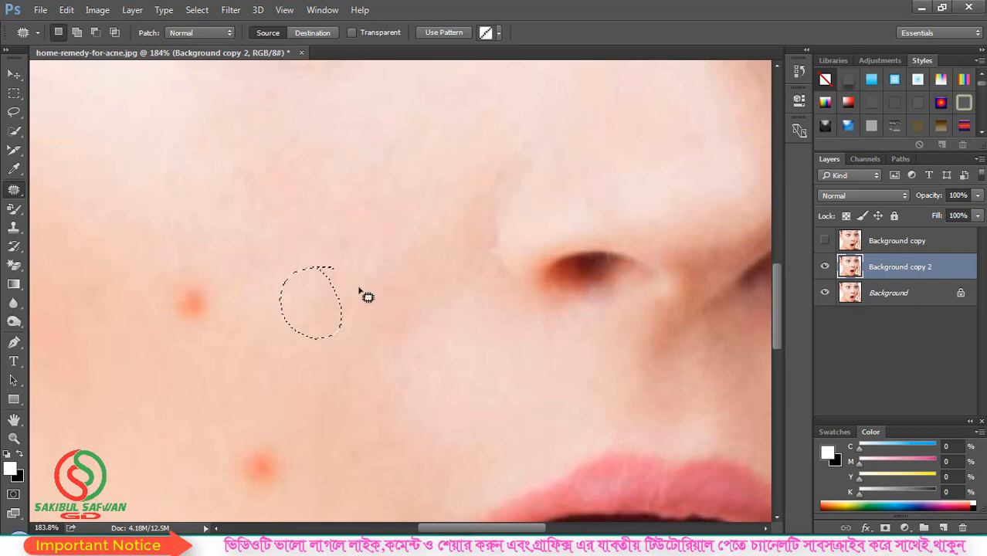
Patch the outer and lower cheek blemishes and the skin around them with clean neighbouring skin
mouse_move(220, 272)
mouse_down()
mouse_move(185, 283)
mouse_move(258, 295)
mouse_move(242, 356)
mouse_move(280, 320)
mouse_move(332, 303)
mouse_move(352, 346)
mouse_up()
scroll(324, 301, down, 3)
scroll(348, 346, down, 5)
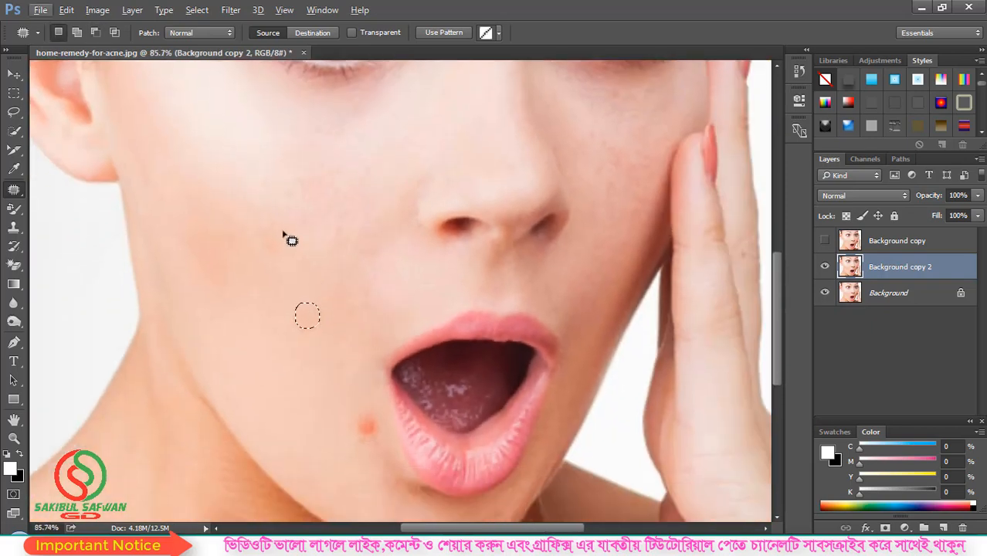
mouse_move(286, 236)
mouse_down()
mouse_move(259, 221)
mouse_move(247, 232)
mouse_move(254, 252)
mouse_move(279, 260)
mouse_move(283, 225)
mouse_move(262, 218)
mouse_move(302, 257)
mouse_up()
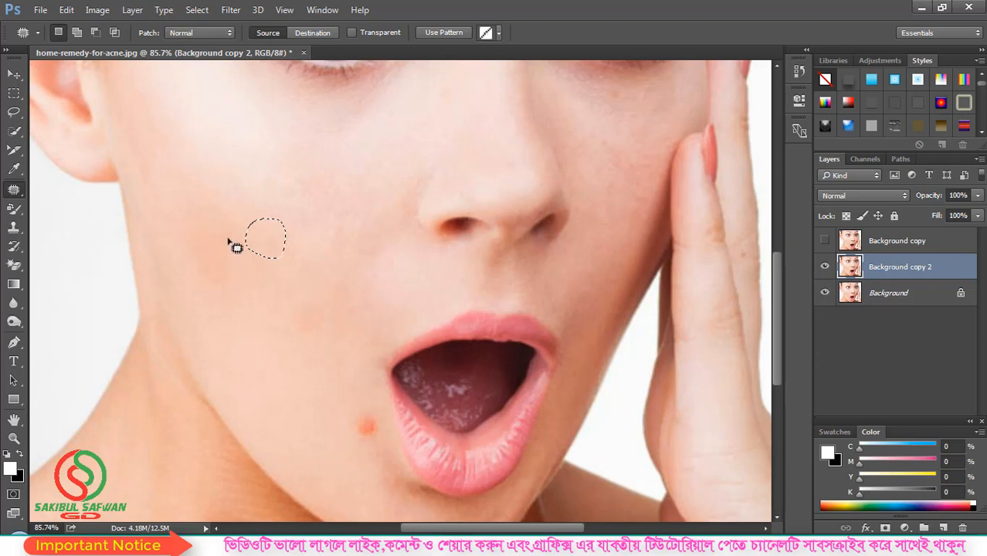
Patch the blemish beside the corner of the mouth with clean cheek skin and clear the selection
scroll(371, 363, down, 3)
mouse_move(377, 348)
mouse_down()
mouse_move(346, 376)
mouse_move(381, 387)
mouse_move(386, 353)
mouse_move(359, 344)
mouse_move(322, 353)
mouse_up()
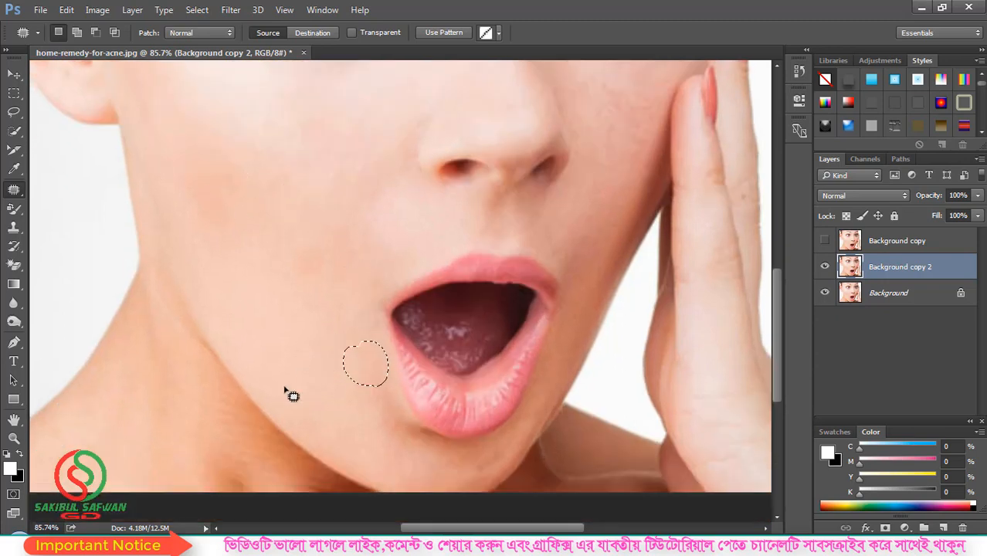
key(ctrl+d)
Patch one more area of the cheek with neighbouring skin and deselect it
mouse_move(309, 239)
mouse_down()
mouse_move(348, 269)
mouse_move(326, 282)
mouse_move(362, 253)
mouse_up()
scroll(337, 287, down, 5)
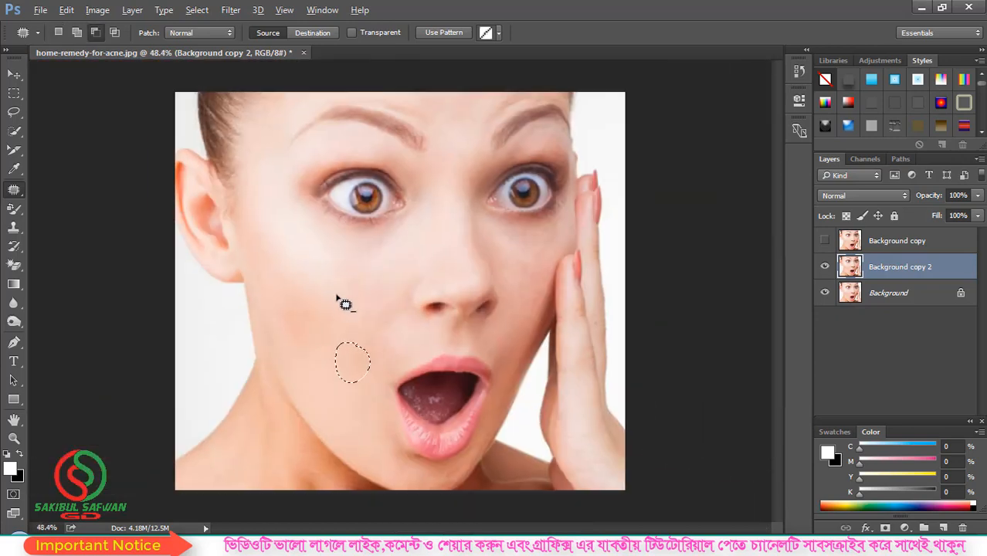
key(alt)
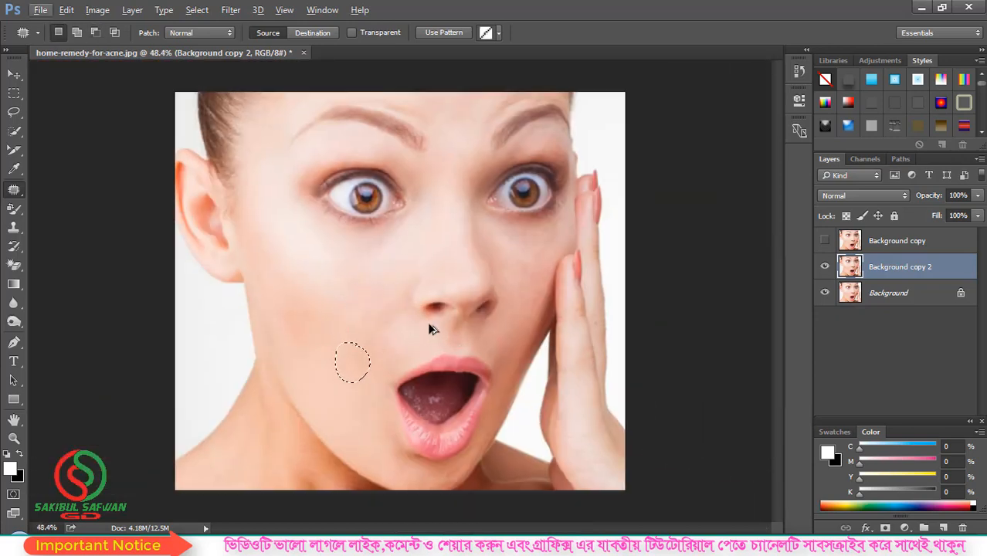
key(ctrl+d)
Examine the patched cheek up close, keeping the Patch Tool selected
scroll(371, 356, up, 3)
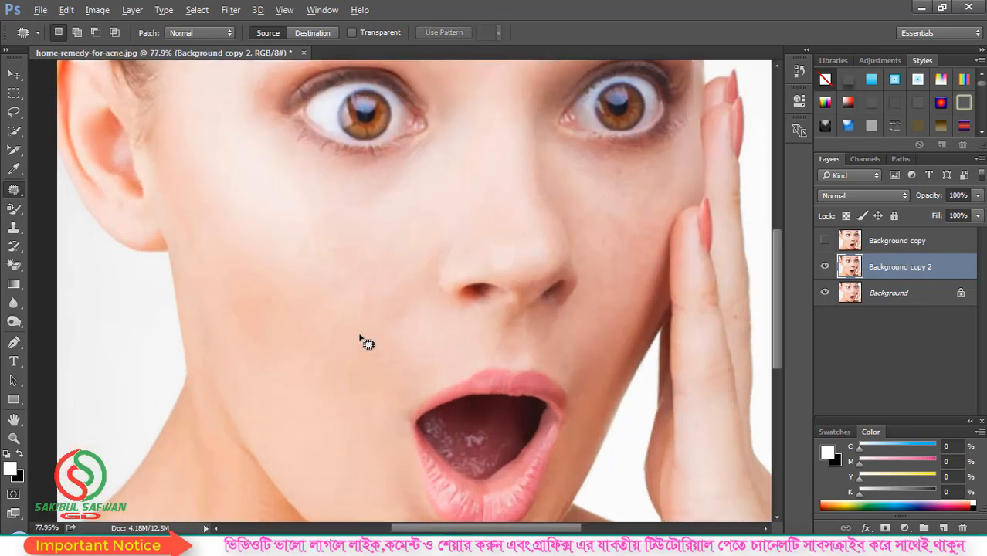
right_click(13, 190)
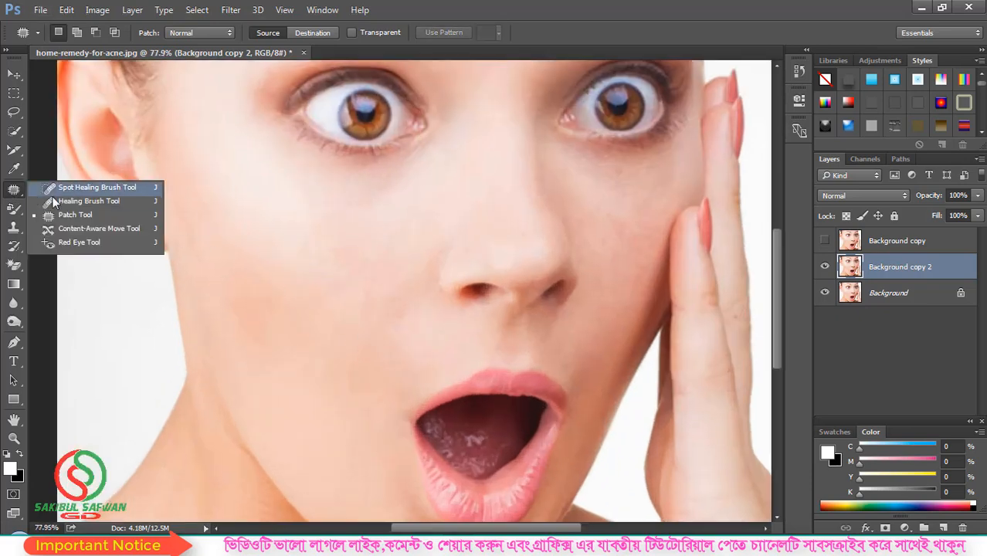
click(81, 220)
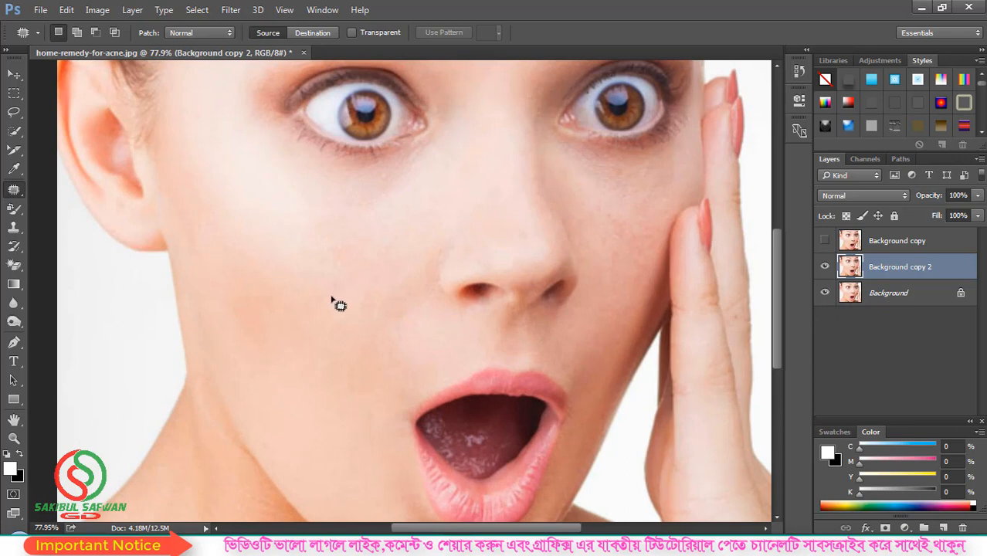
scroll(343, 294, up, 2)
scroll(417, 251, up, 1)
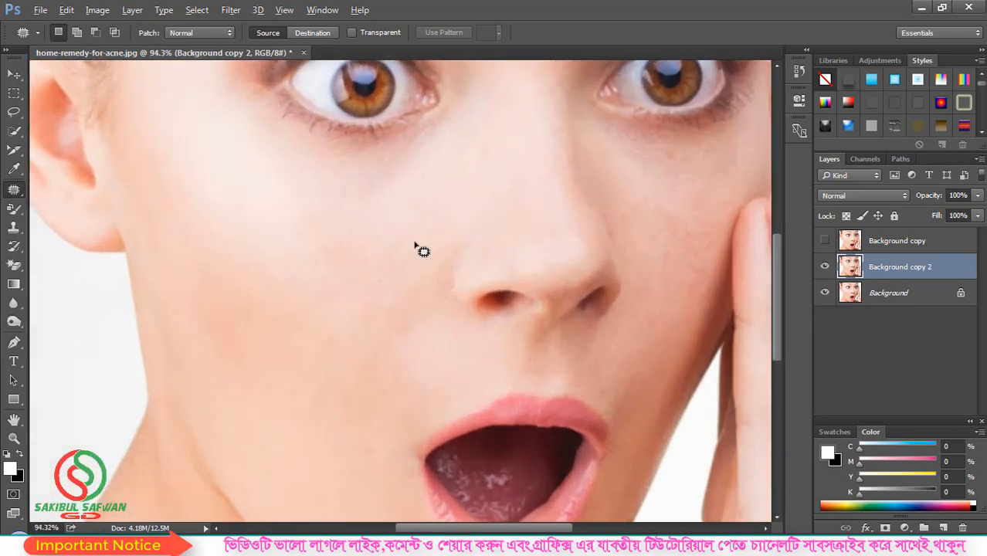
Select the original Background layer, switch to the Content-Aware Move Tool and look over the face and eyes
click(890, 294)
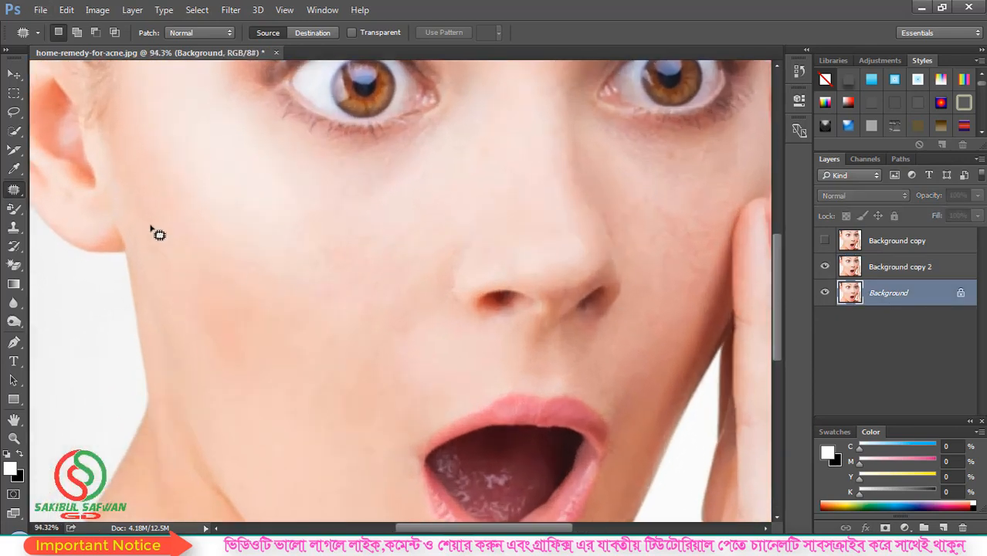
right_click(18, 192)
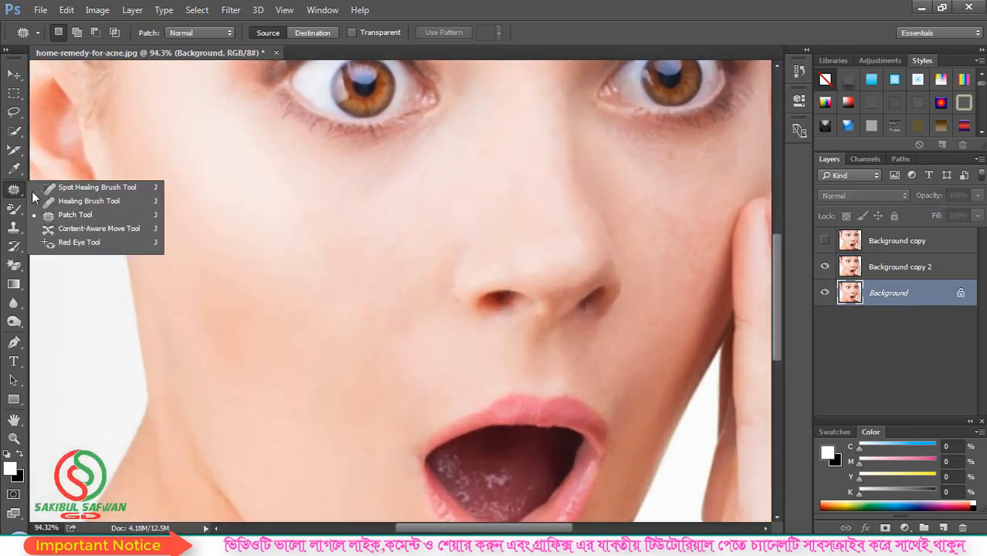
click(80, 230)
scroll(255, 262, down, 6)
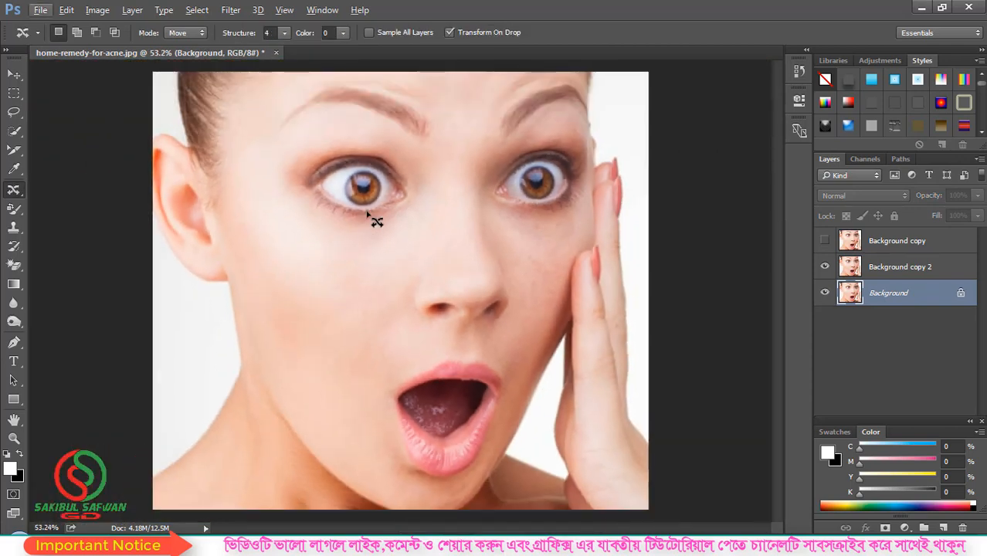
scroll(385, 144, up, 2)
scroll(391, 143, up, 2)
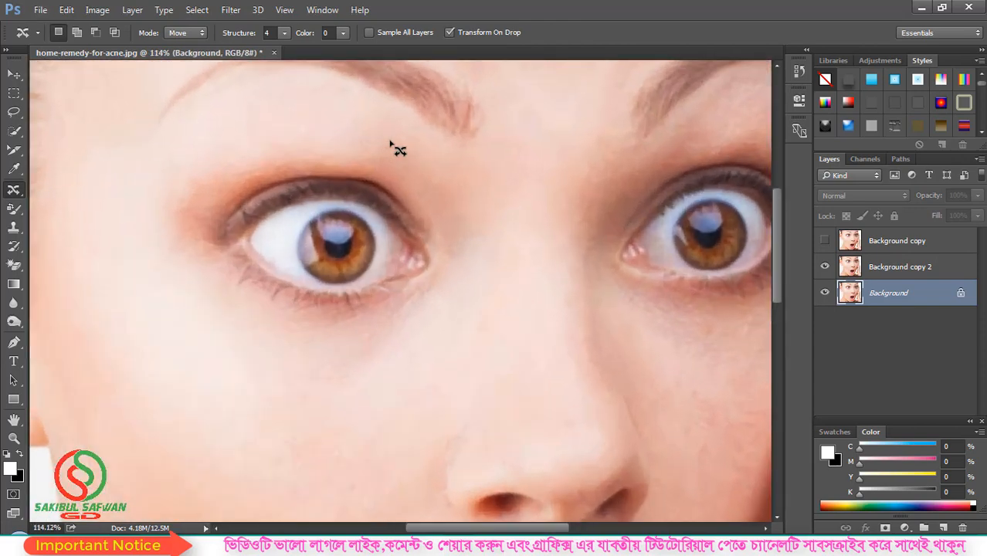
scroll(390, 148, down, 2)
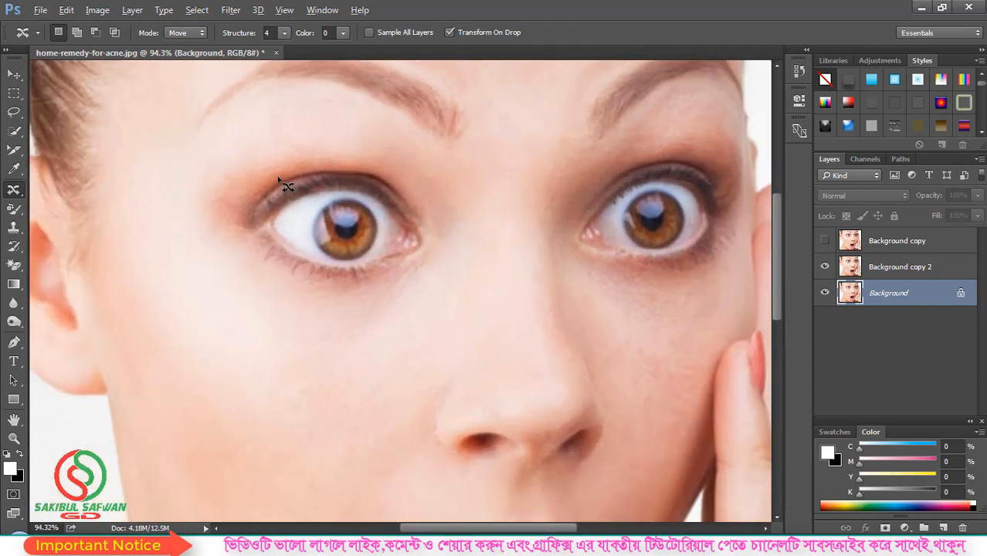
click(276, 52)
click(547, 206)
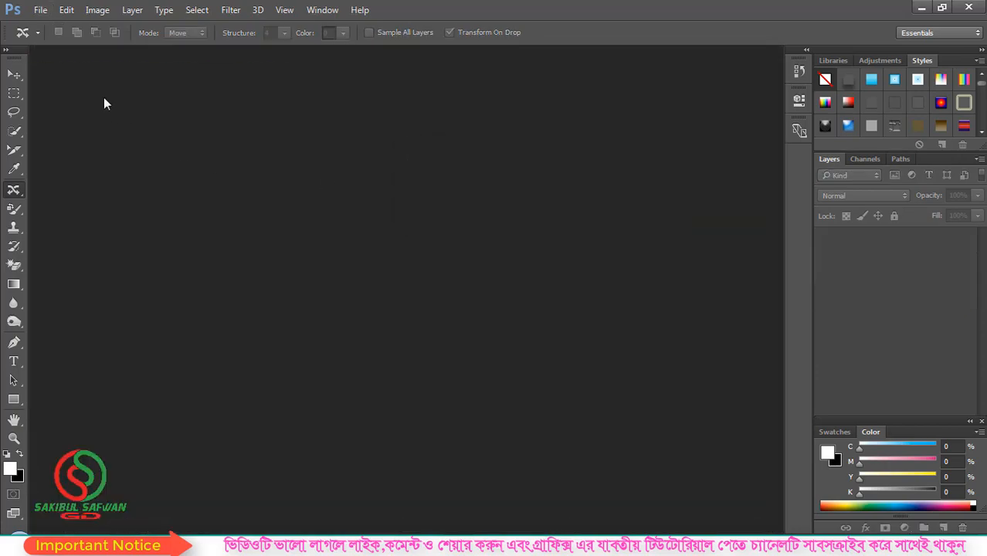
click(45, 11)
click(51, 37)
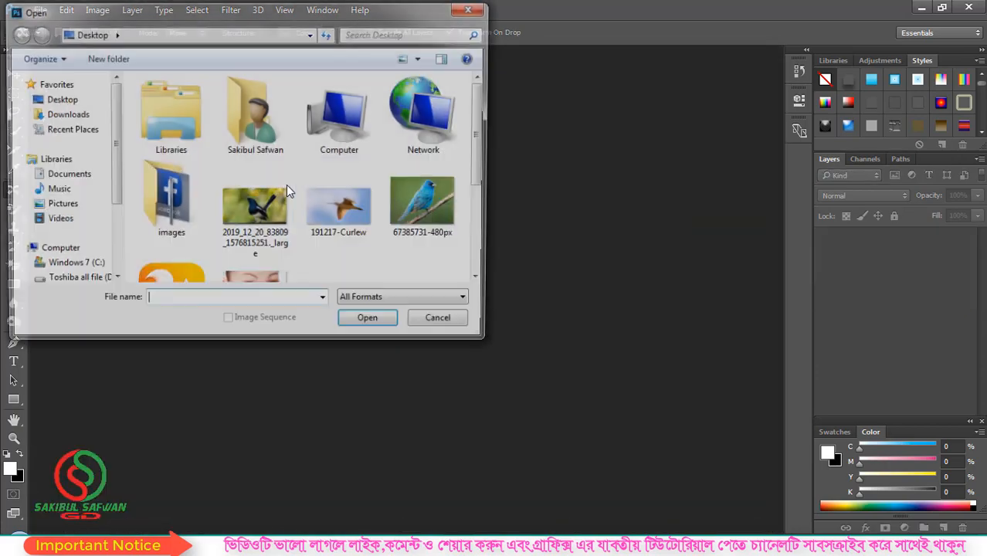
click(333, 232)
scroll(352, 229, down, 2)
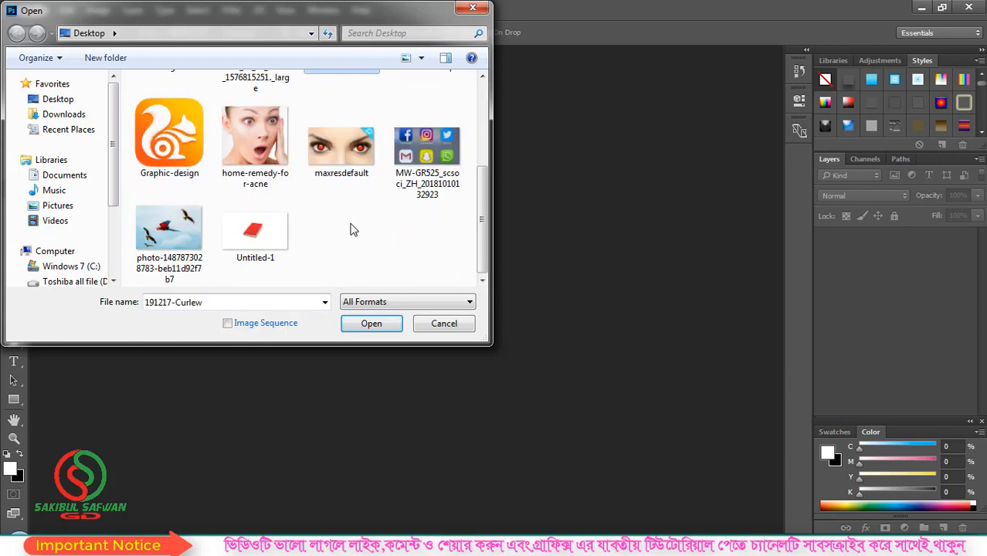
click(170, 231)
click(371, 324)
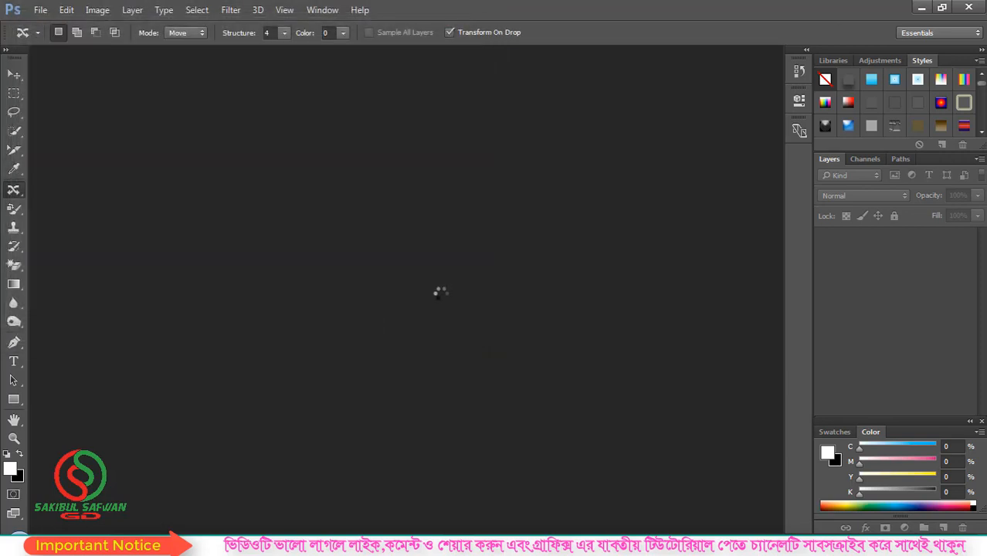
Duplicate the parrot photo's Background layer and choose the Content-Aware Move Tool for the copy
drag(905, 247, 943, 527)
scroll(442, 294, up, 1)
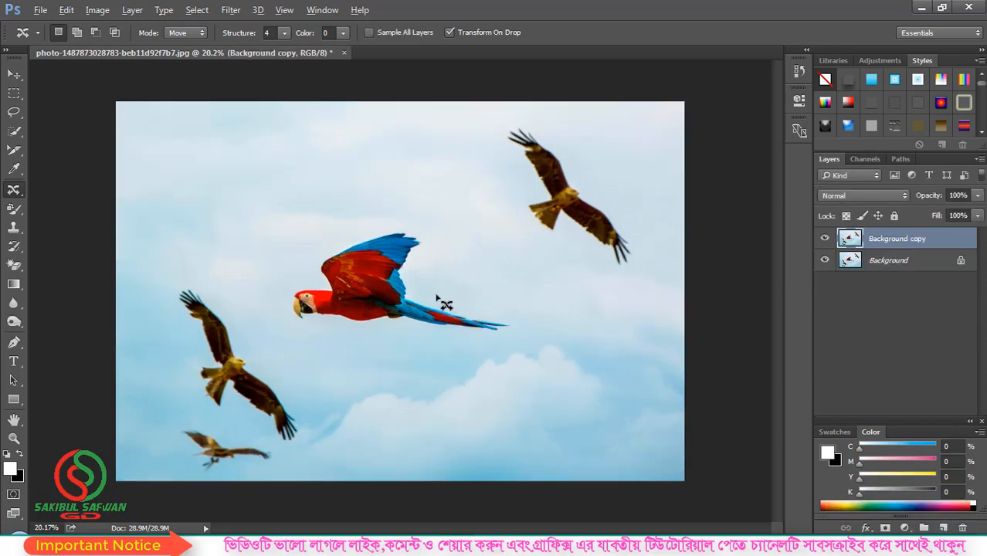
right_click(14, 192)
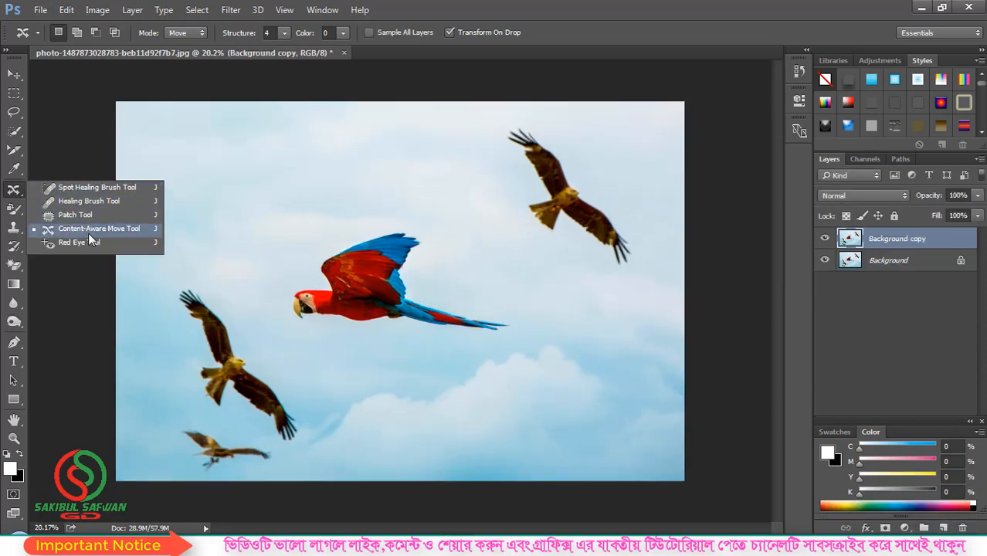
click(122, 230)
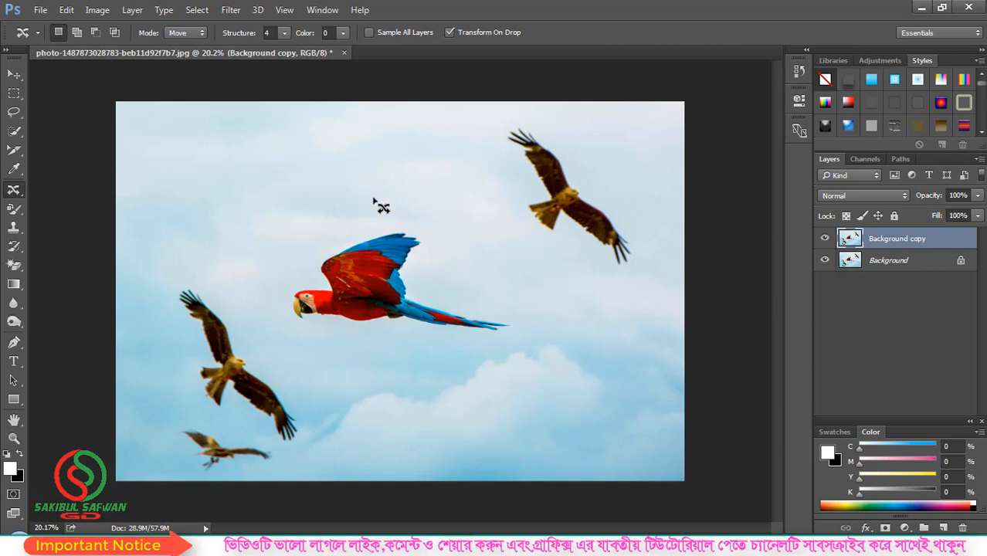
right_click(17, 194)
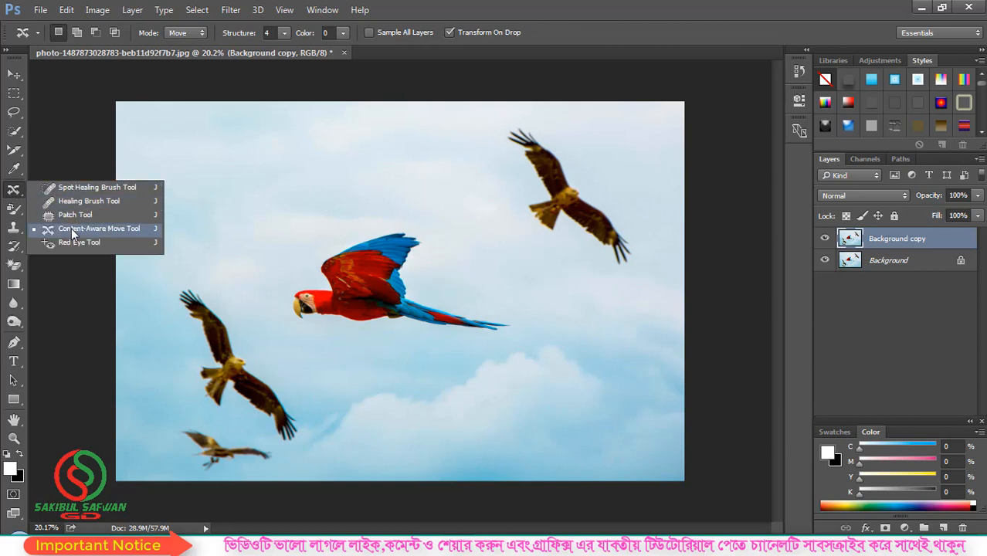
click(99, 230)
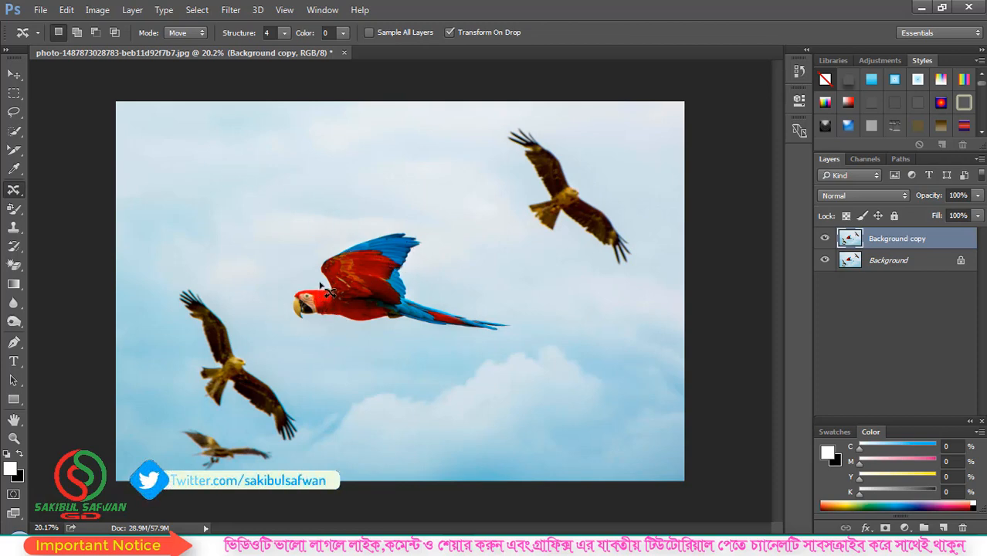
Outline the parrot with Content-Aware Move, relocate it to the upper-left sky, then apply the move and deselect
mouse_move(311, 253)
mouse_down()
mouse_move(356, 229)
mouse_move(420, 221)
mouse_move(443, 233)
mouse_move(418, 285)
mouse_move(527, 330)
mouse_move(490, 344)
mouse_move(291, 337)
mouse_move(277, 298)
mouse_move(283, 284)
mouse_move(320, 283)
mouse_up()
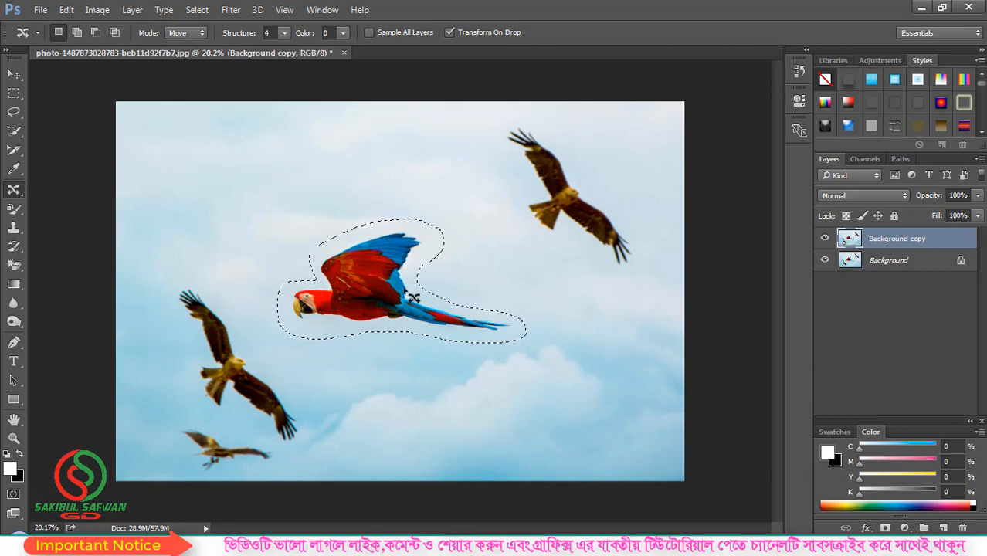
drag(382, 277, 247, 160)
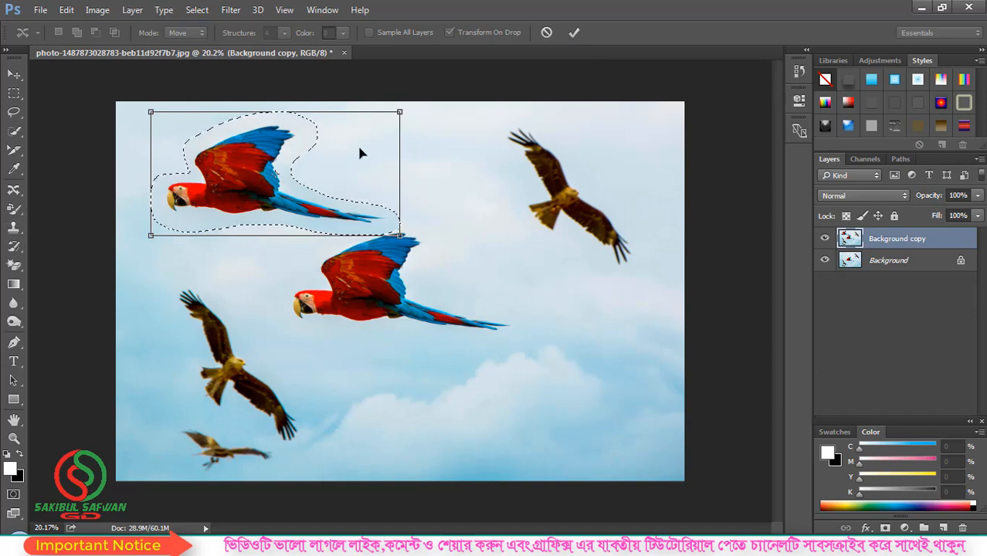
click(573, 34)
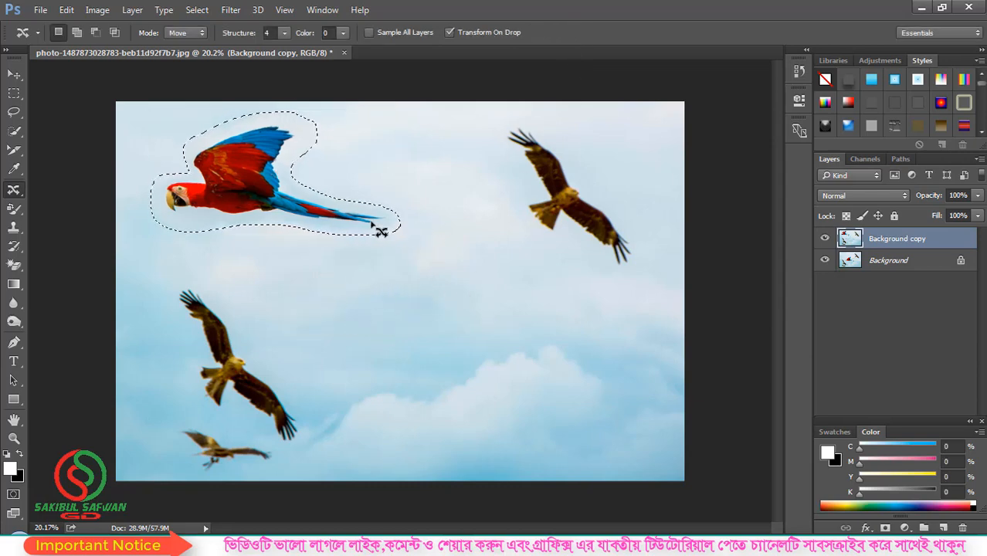
key(ctrl+d)
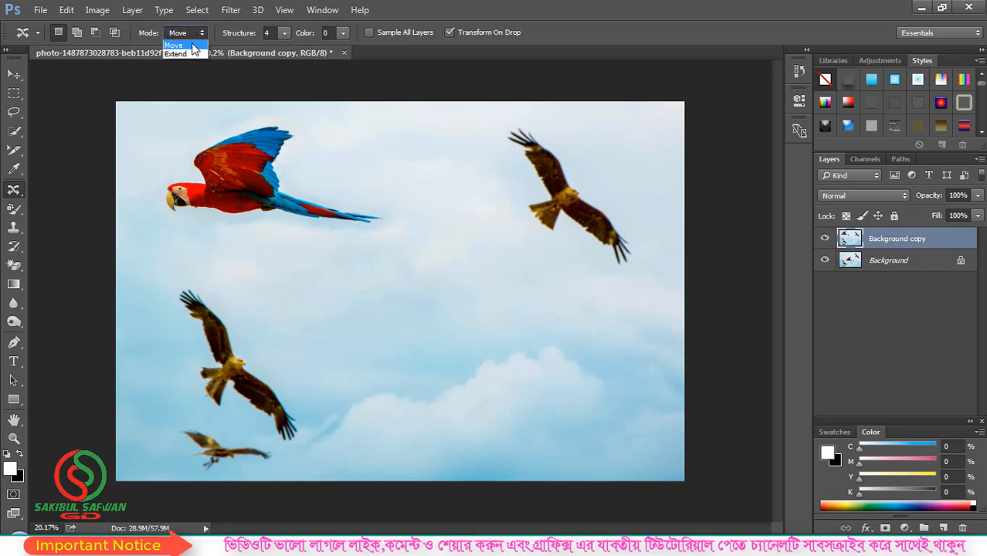
Outline the brown bird in the upper-right sky and relocate it straight down with Content-Aware Move in Move mode
click(181, 47)
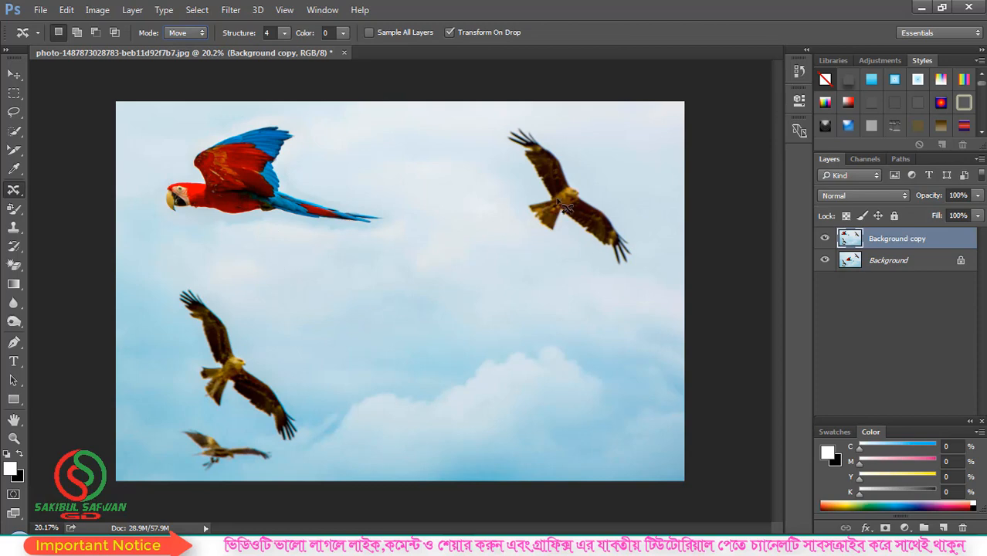
mouse_move(585, 176)
mouse_down()
mouse_move(549, 124)
mouse_move(515, 117)
mouse_move(496, 143)
mouse_move(505, 183)
mouse_move(555, 253)
mouse_move(632, 255)
mouse_up()
mouse_move(612, 202)
mouse_down()
mouse_move(590, 160)
mouse_move(533, 126)
mouse_move(506, 120)
mouse_move(486, 150)
mouse_move(498, 200)
mouse_move(521, 237)
mouse_move(579, 270)
mouse_move(631, 278)
mouse_move(643, 262)
mouse_move(627, 216)
mouse_move(599, 184)
mouse_up()
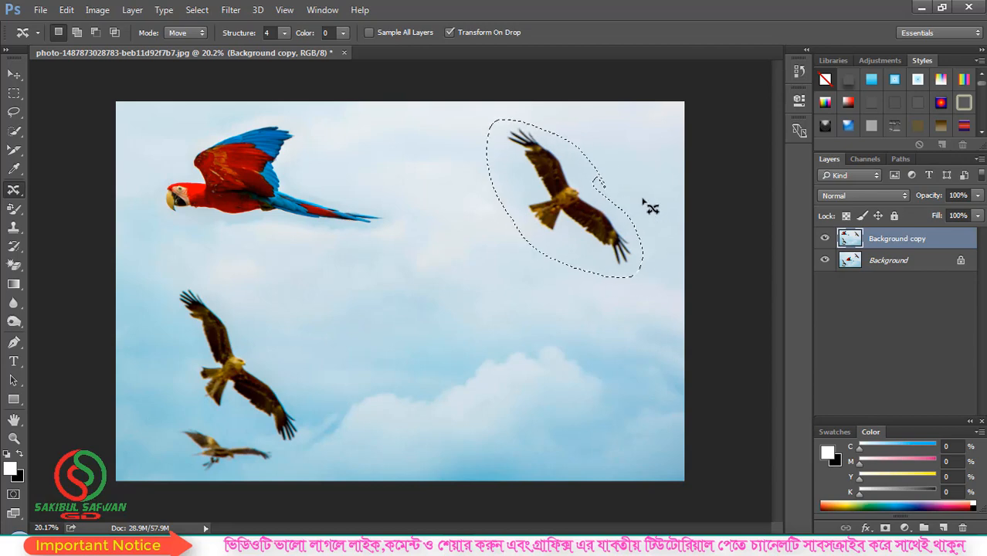
click(191, 46)
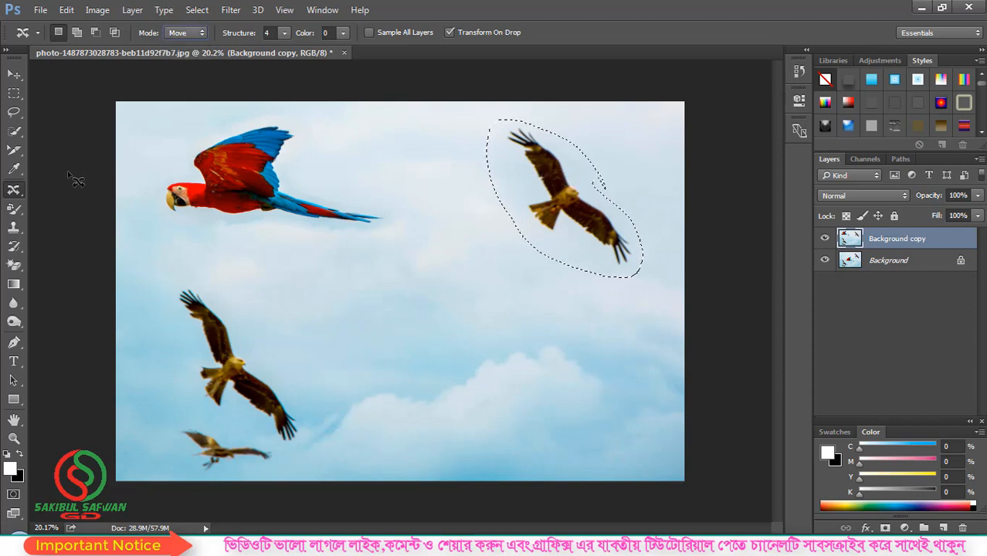
drag(550, 186, 548, 337)
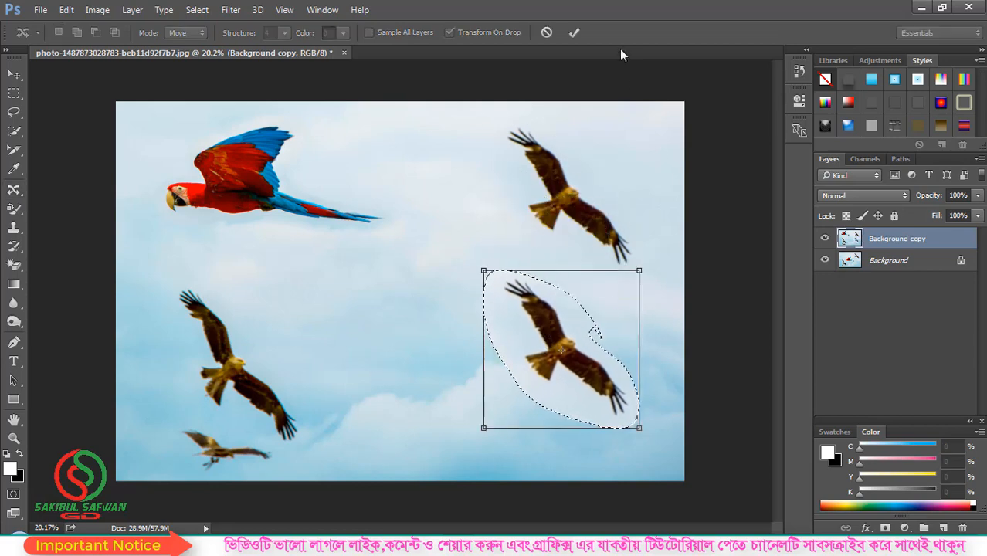
click(576, 35)
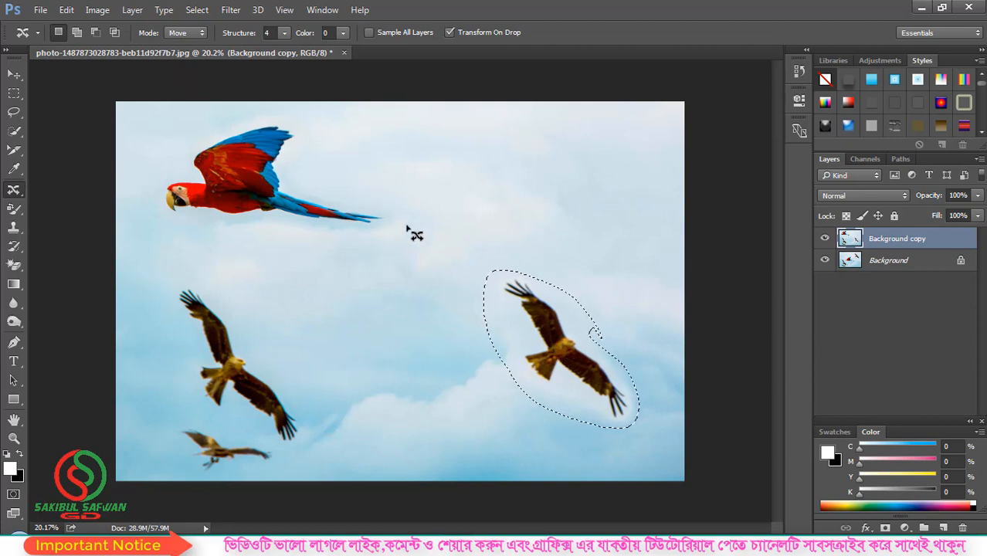
Return the relocated brown bird to its original place in the upper-right sky and clear the selection
click(203, 36)
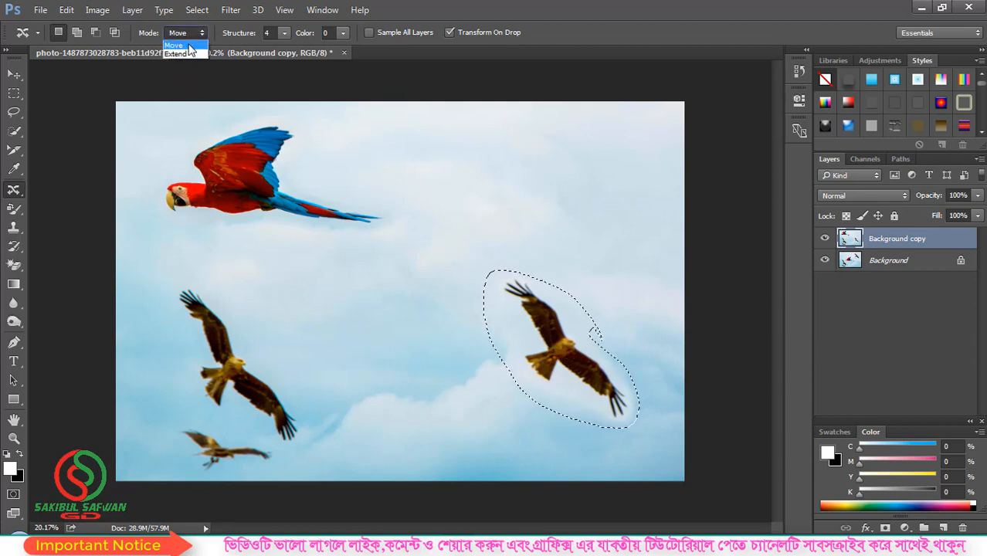
click(183, 46)
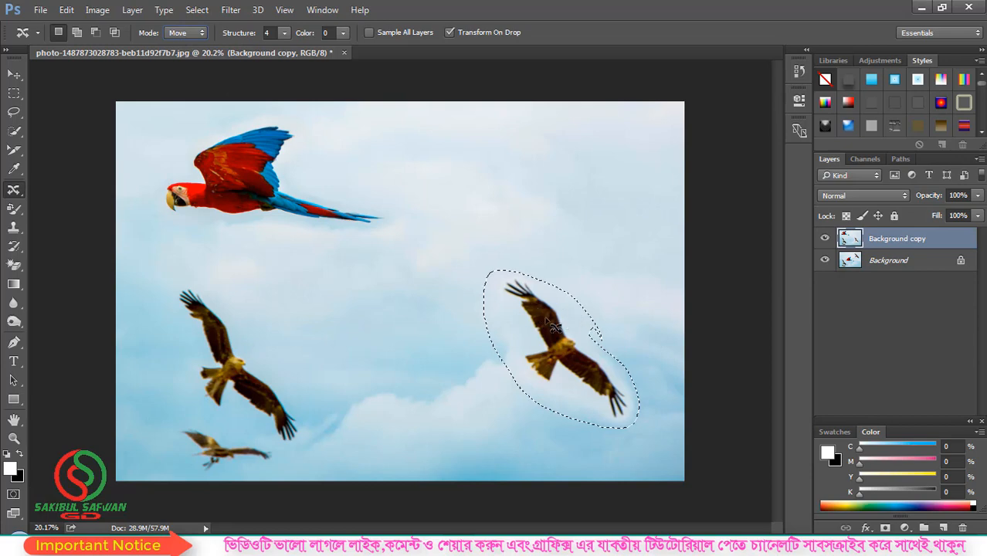
drag(554, 317, 556, 168)
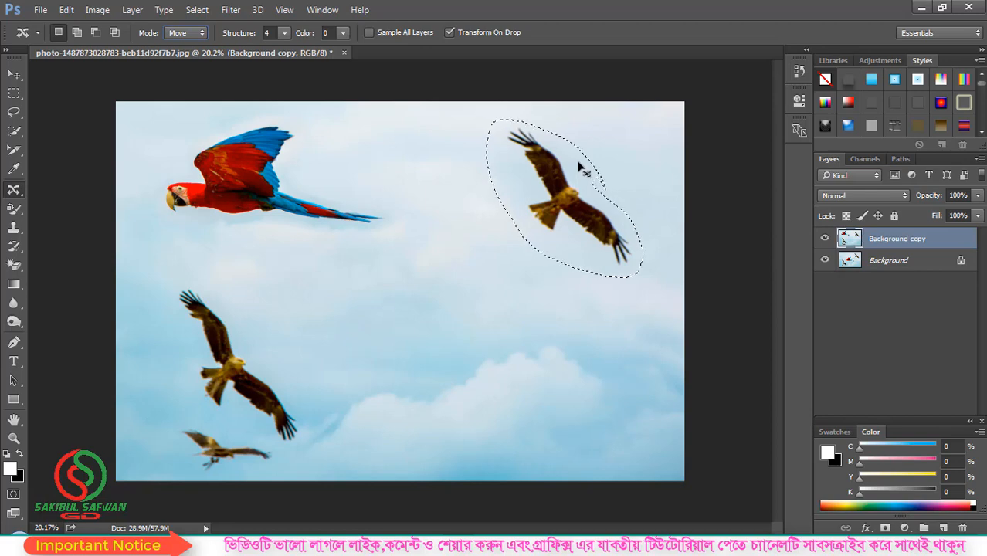
key(ctrl+d)
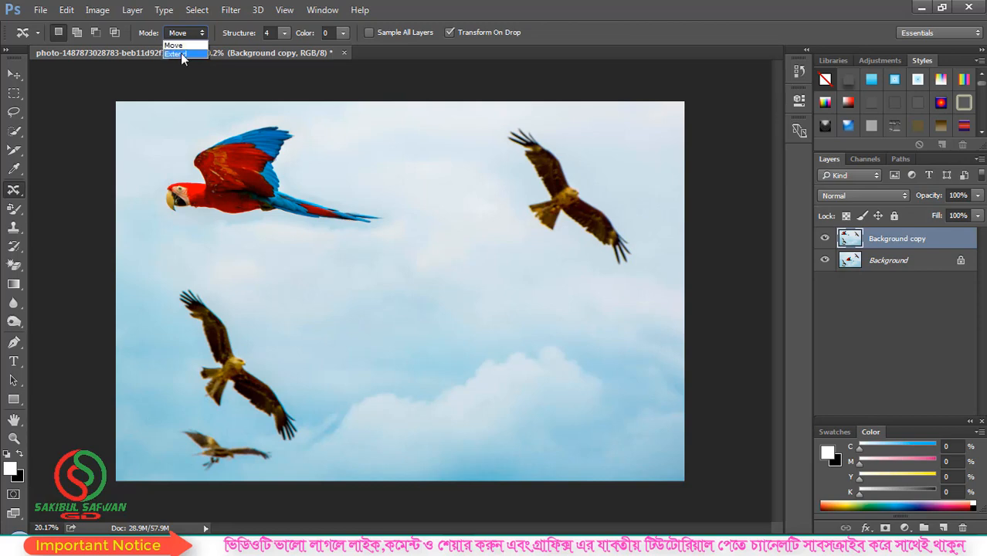
Set Content-Aware Move to Extend mode, copy the parrot to the middle of the sky, then apply and deselect
click(182, 55)
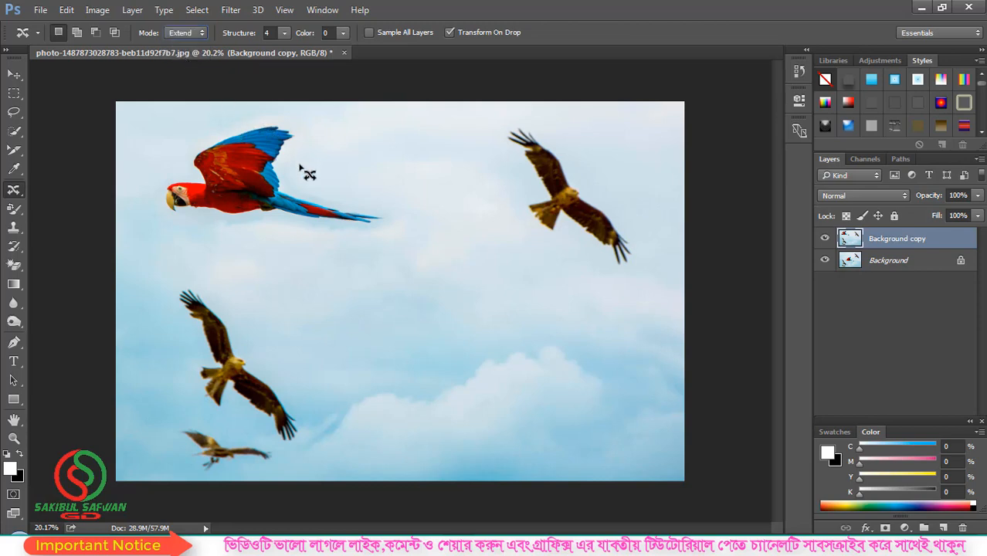
mouse_move(297, 175)
mouse_down()
mouse_move(310, 124)
mouse_move(255, 113)
mouse_move(201, 133)
mouse_move(170, 167)
mouse_move(147, 218)
mouse_move(258, 247)
mouse_move(372, 249)
mouse_move(398, 211)
mouse_move(300, 179)
mouse_move(332, 251)
mouse_move(423, 288)
mouse_up()
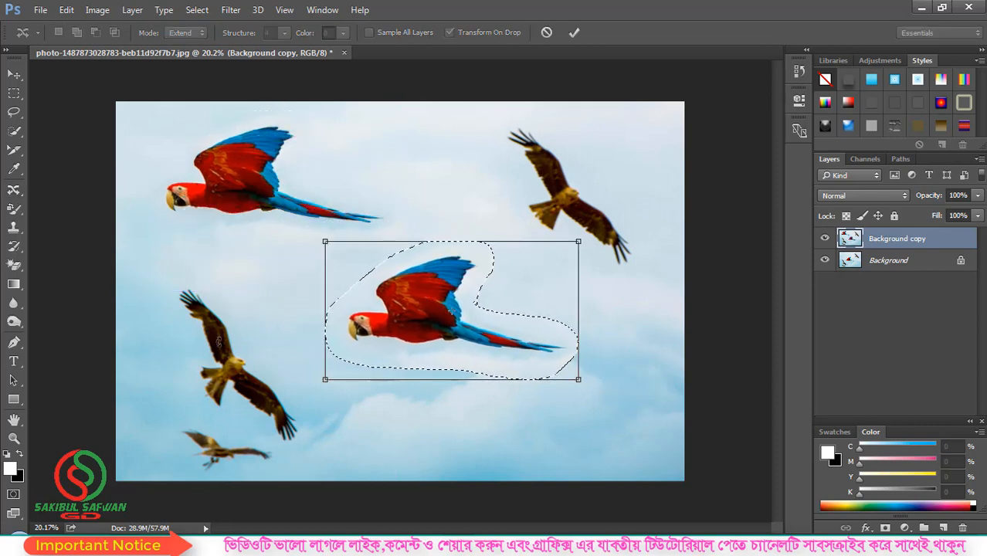
click(573, 33)
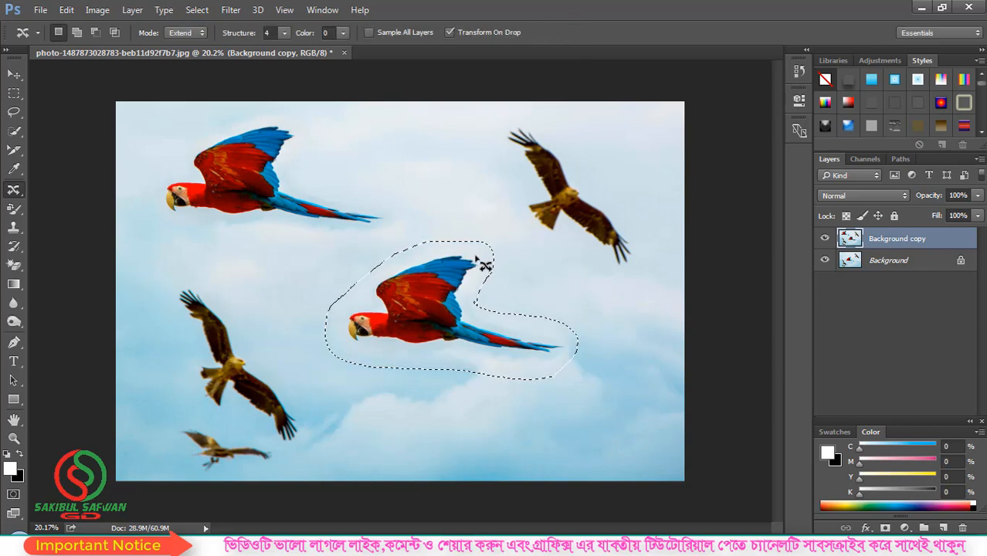
key(ctrl+d)
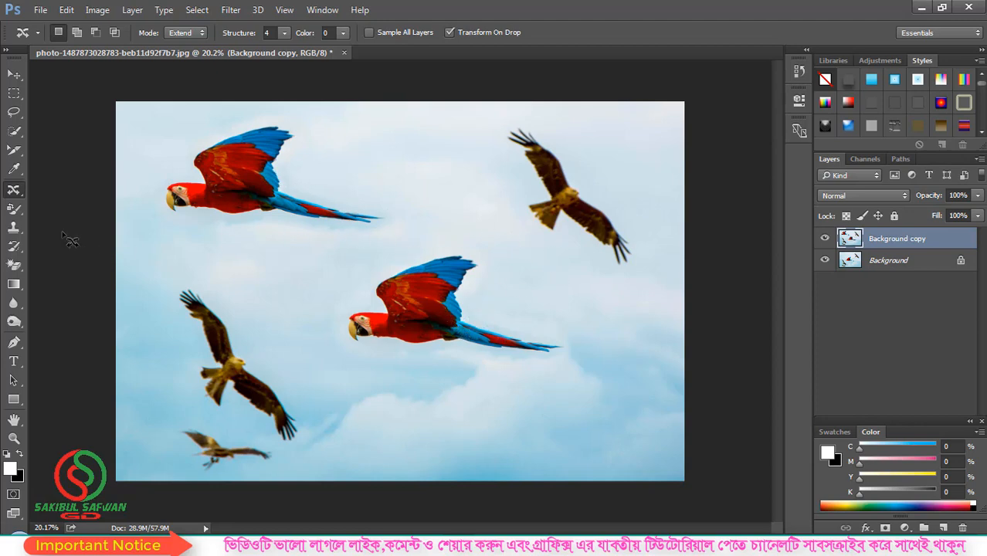
Outline the upper-right brown bird with the Content-Aware Move Tool, erase it with a Content-Aware fill, and deselect
right_click(17, 196)
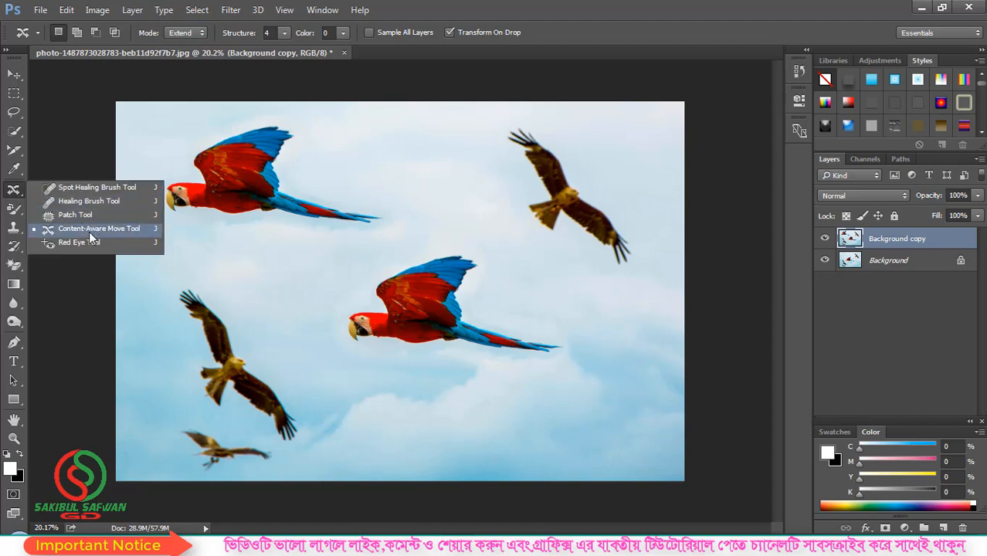
click(131, 231)
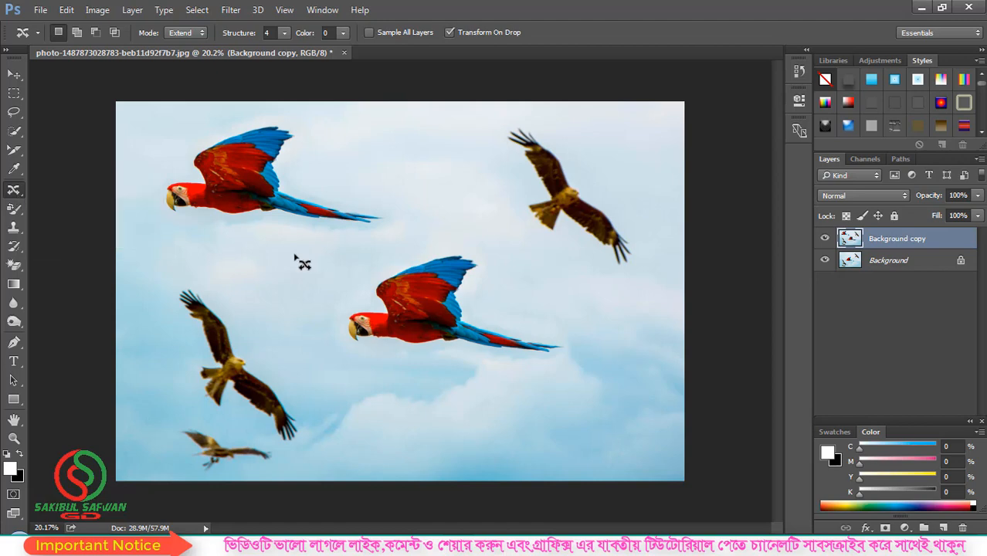
right_click(14, 197)
click(122, 229)
mouse_move(511, 207)
mouse_down()
mouse_move(538, 246)
mouse_move(599, 278)
mouse_move(645, 270)
mouse_move(642, 241)
mouse_move(608, 188)
mouse_move(543, 123)
mouse_move(515, 115)
mouse_move(492, 126)
mouse_move(513, 213)
mouse_up()
click(67, 11)
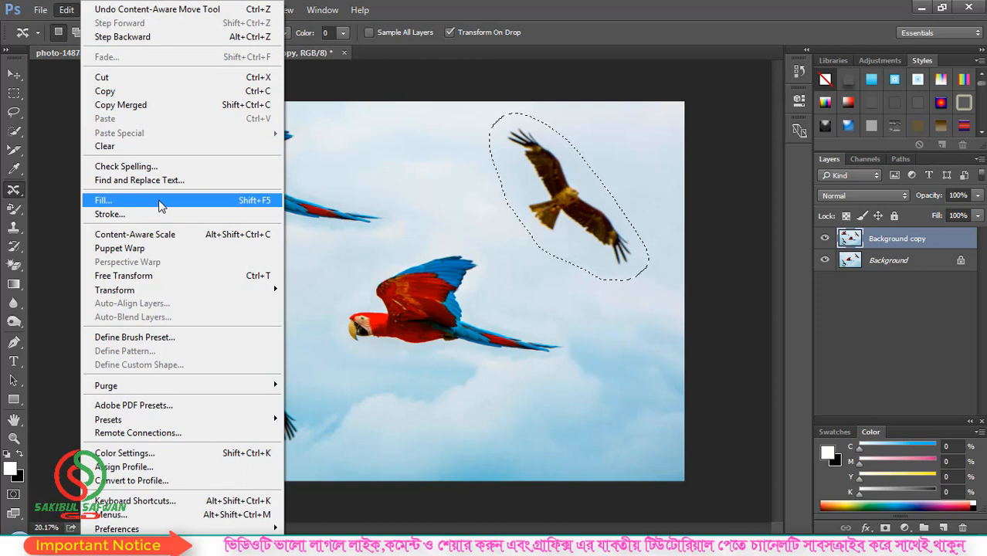
click(160, 202)
mouse_move(467, 132)
mouse_down()
mouse_move(503, 165)
mouse_move(457, 141)
mouse_up()
click(503, 162)
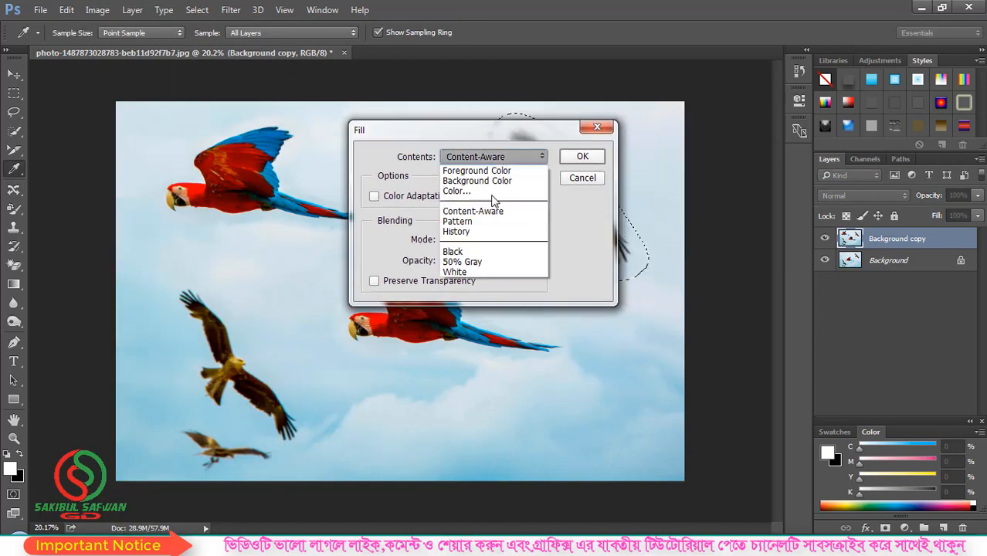
click(497, 211)
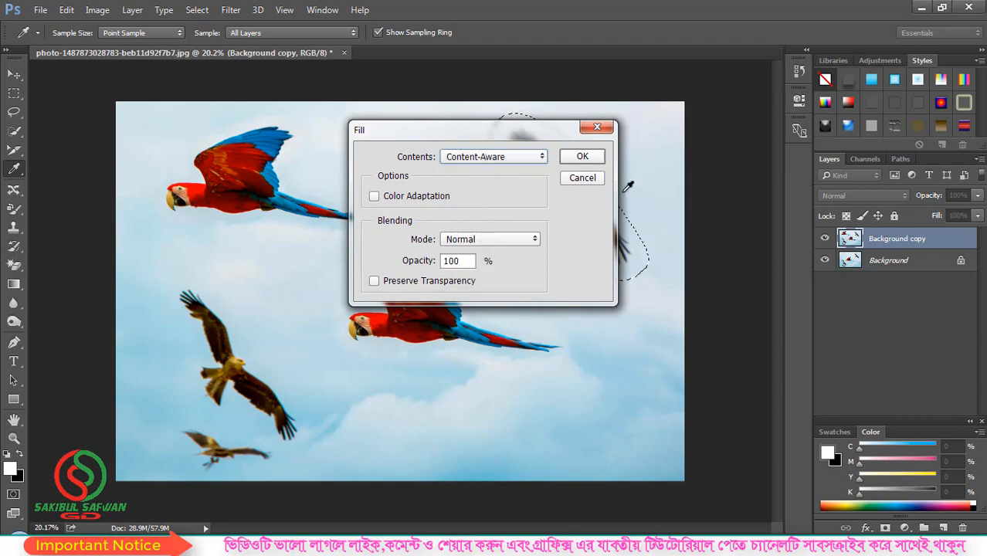
click(582, 157)
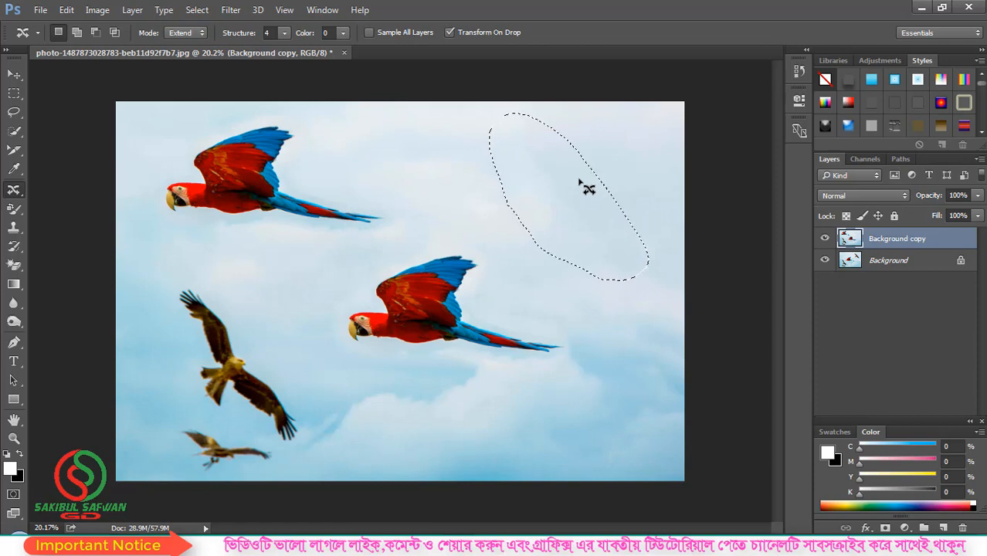
key(ctrl+d)
Switch from the Content-Aware Move Tool to the Red Eye Tool
right_click(14, 190)
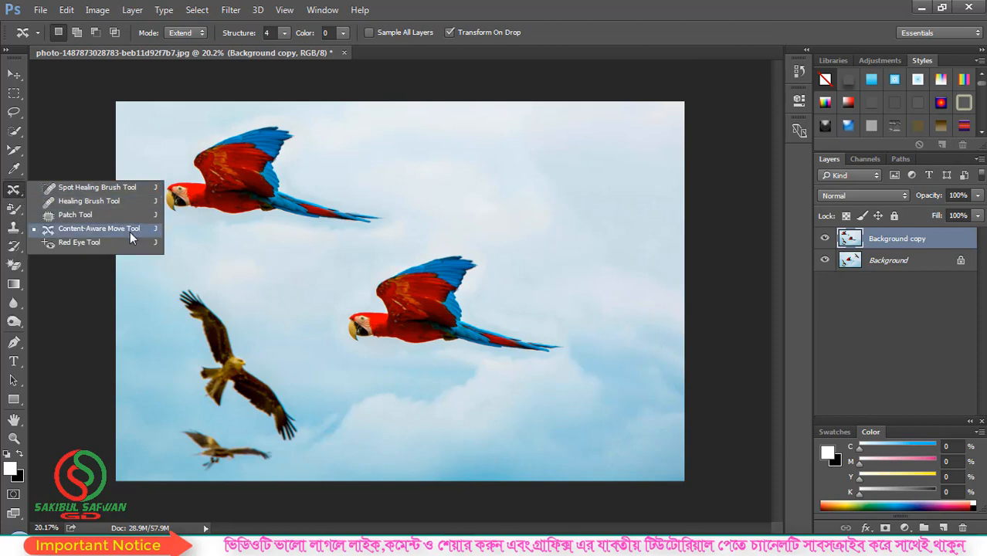
click(129, 232)
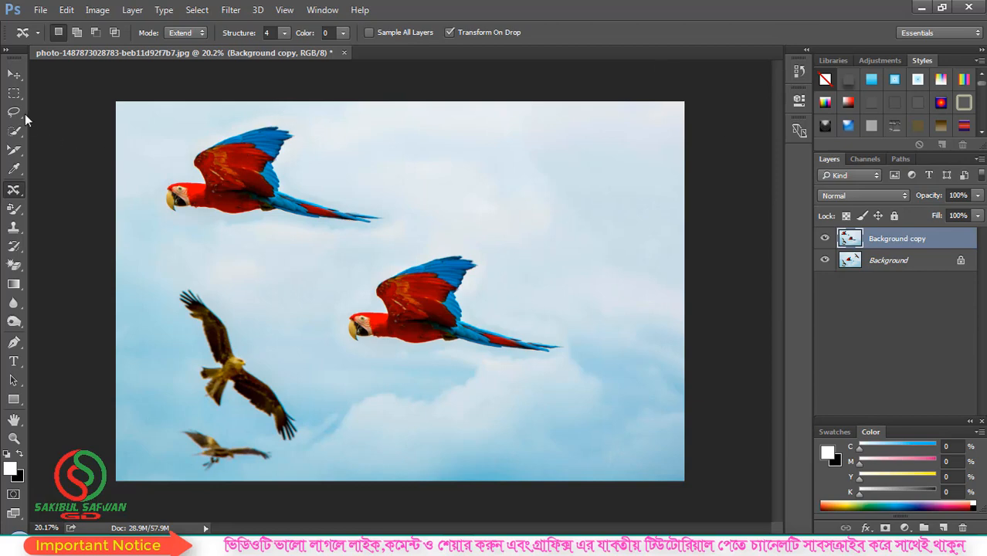
right_click(16, 191)
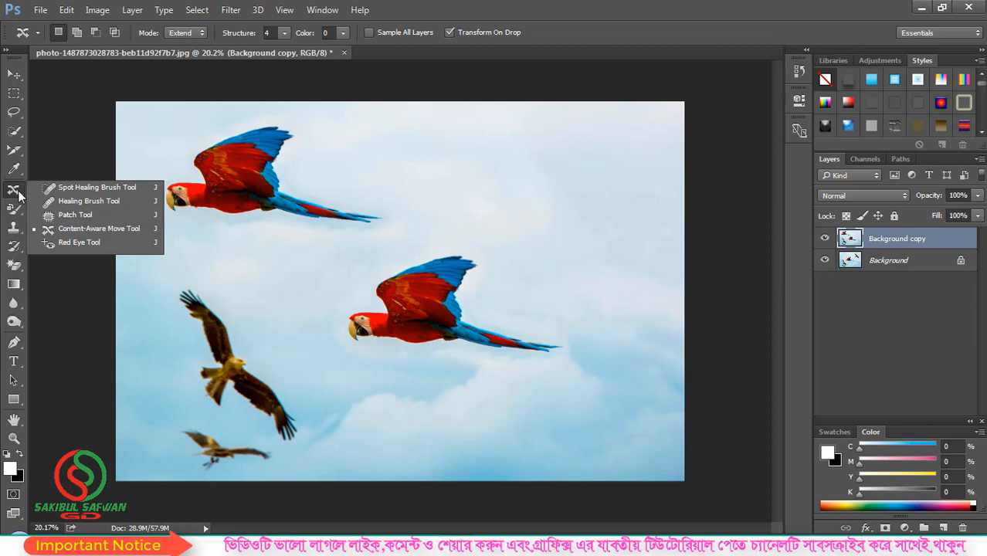
click(117, 243)
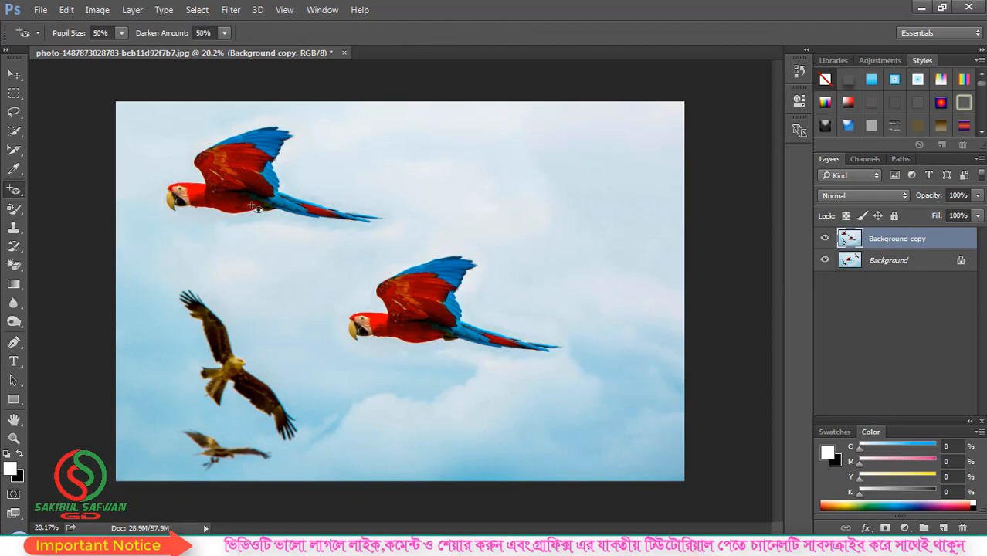
Close the parrot photo without saving and open the red-eye photo maxresdefault from the Desktop
click(344, 52)
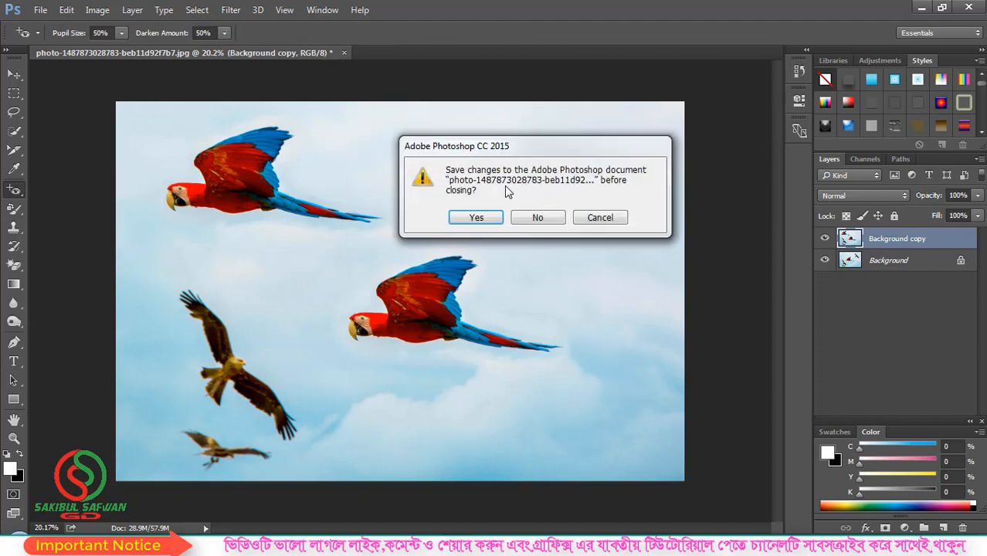
click(536, 217)
click(40, 9)
click(73, 37)
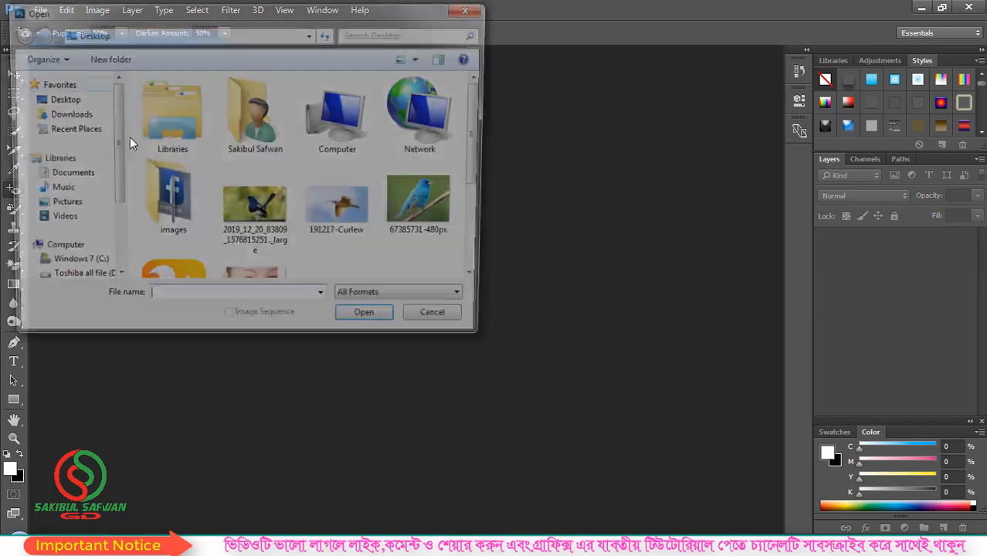
click(340, 224)
scroll(283, 206, down, 3)
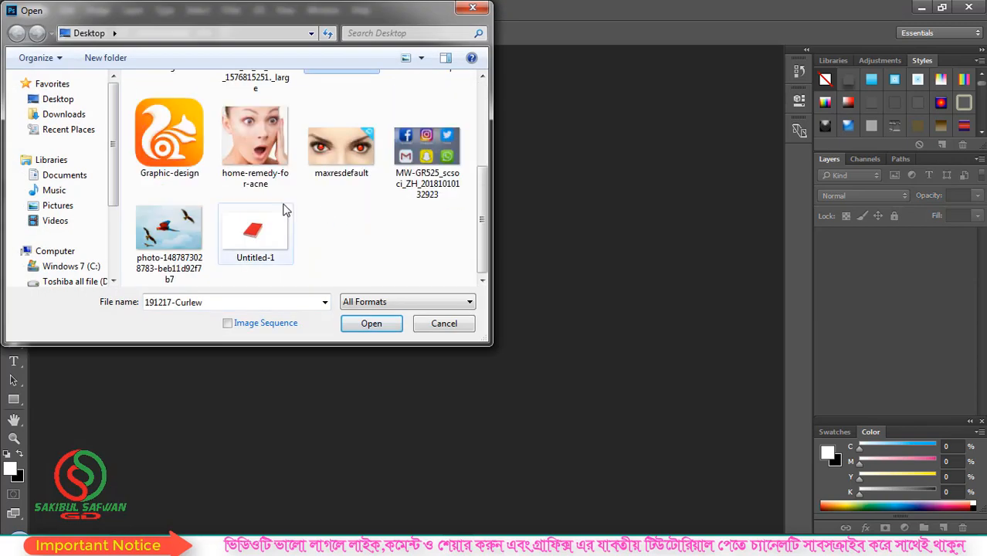
click(358, 159)
click(393, 327)
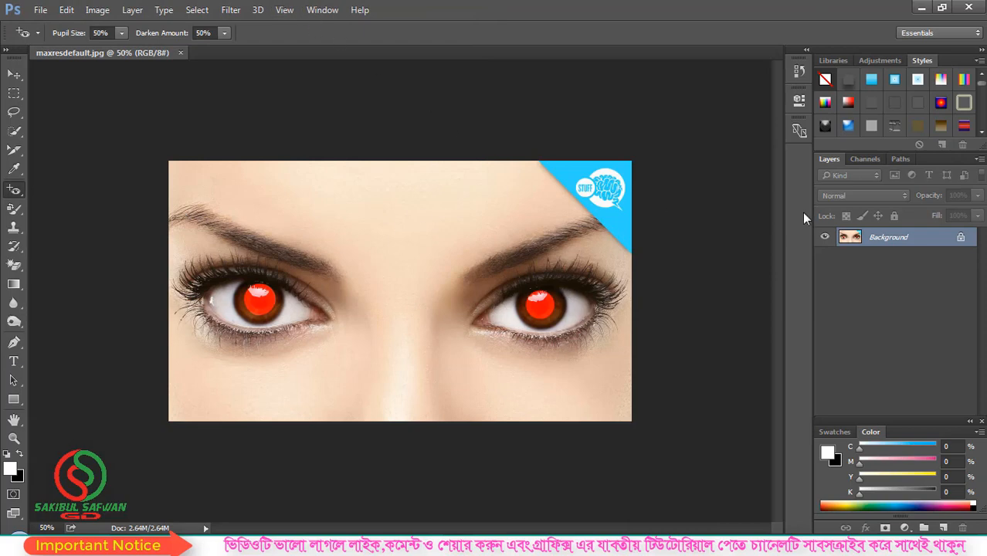
Duplicate the red-eye photo's Background layer and choose the Red Eye Tool for the copy
drag(927, 247, 943, 528)
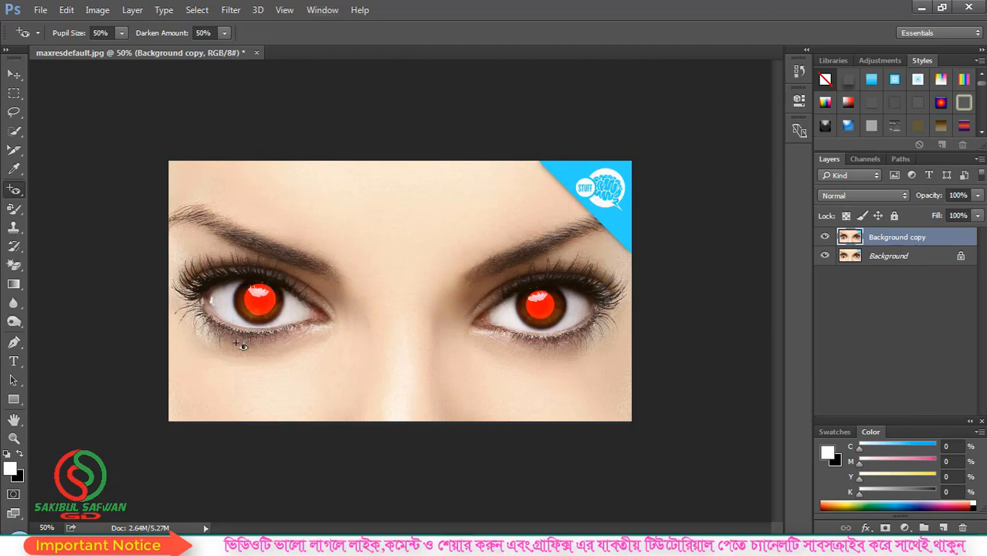
scroll(257, 294, up, 2)
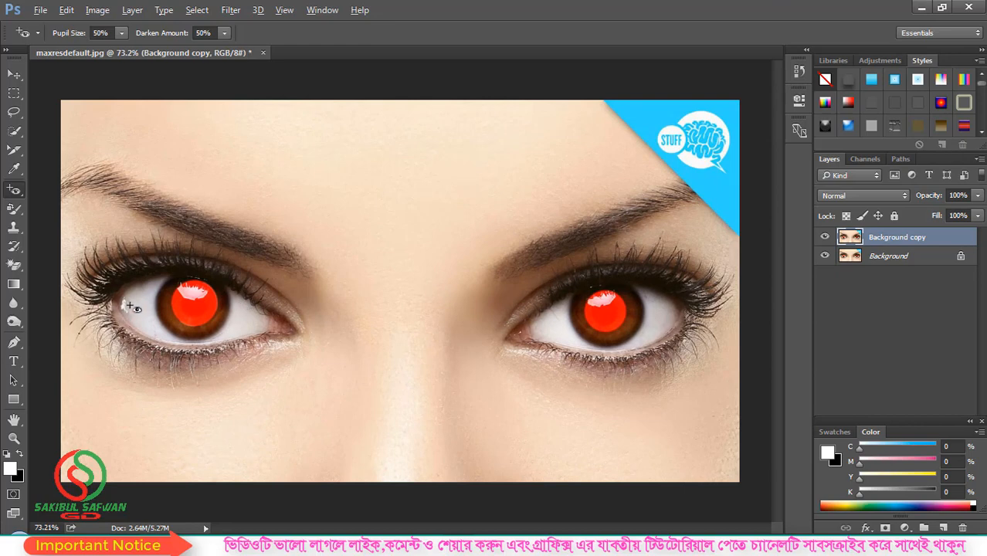
key(alt)
right_click(17, 192)
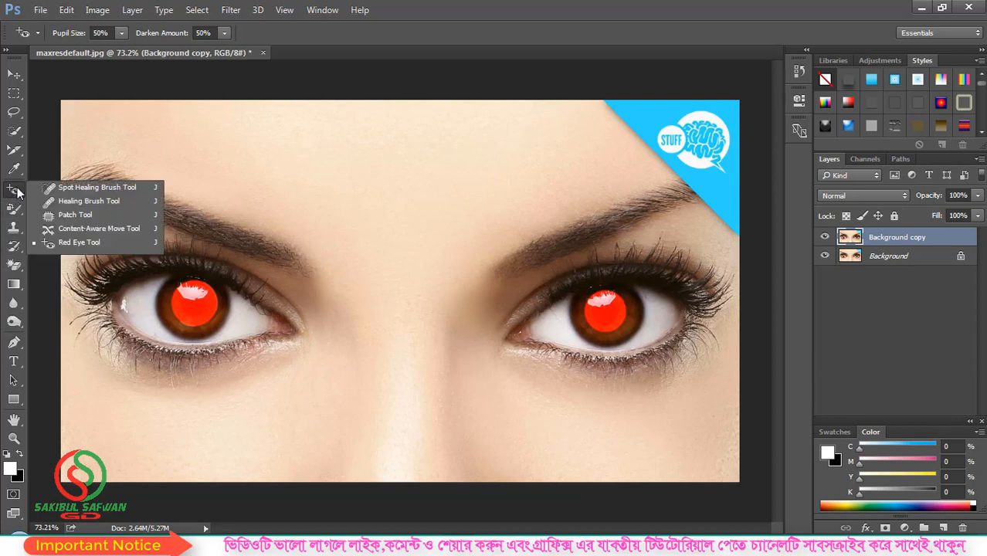
click(75, 243)
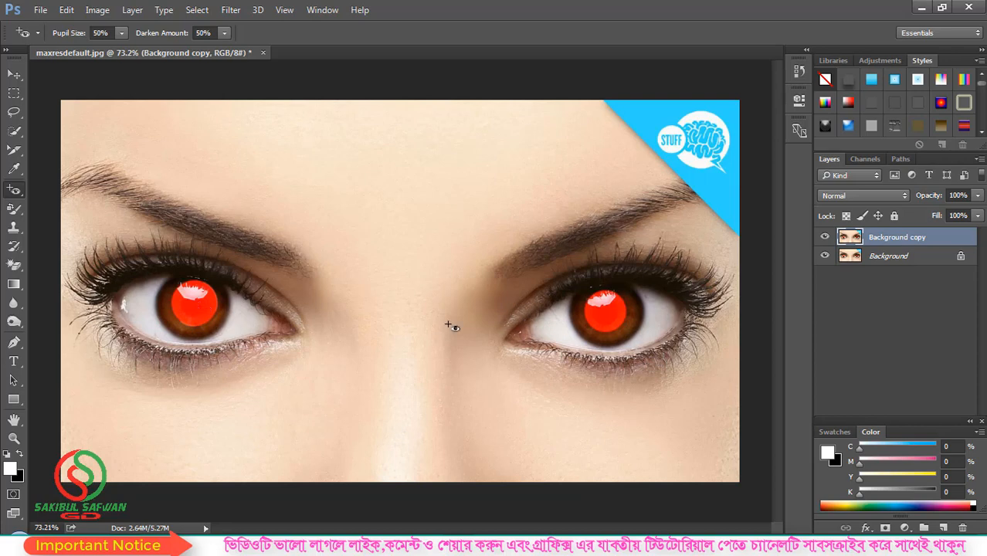
Correct both red pupils with the Red Eye Tool at 50% pupil size and darken amount, and undo the right eye's correction
right_click(16, 193)
click(75, 243)
click(200, 312)
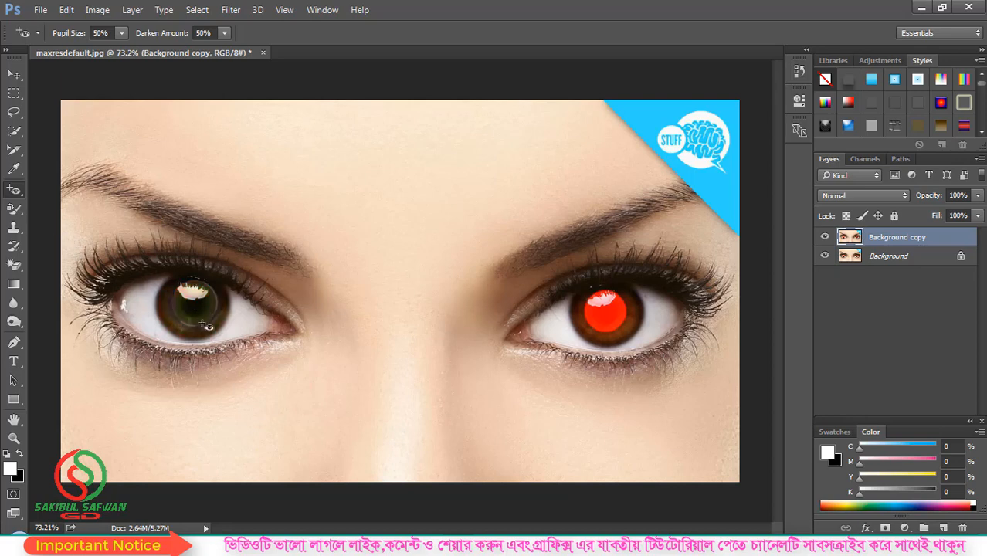
click(610, 315)
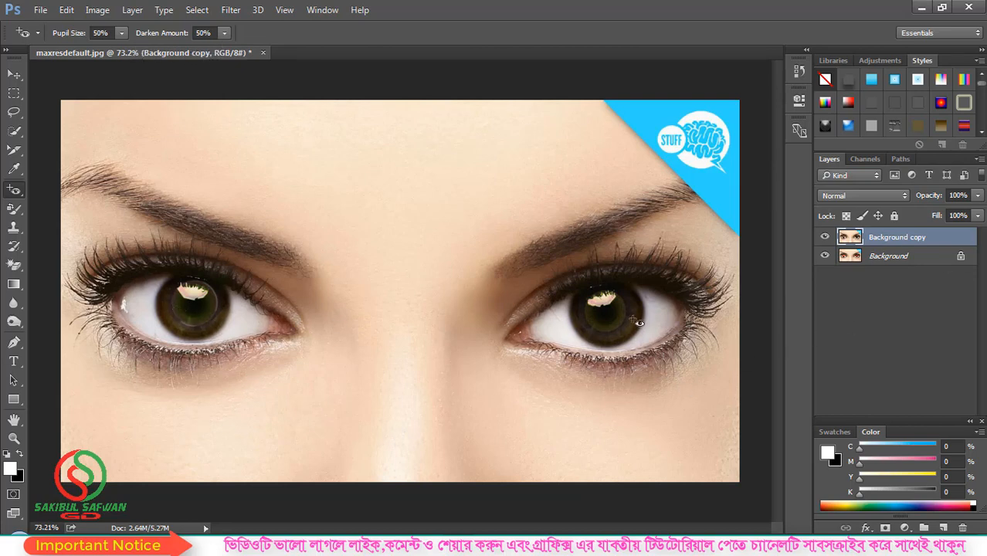
key(ctrl+z)
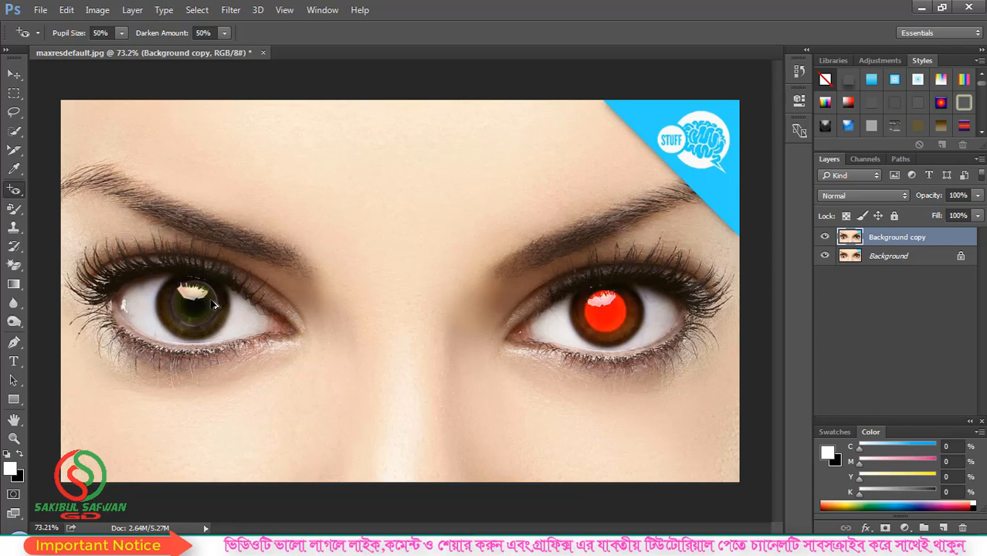
Darken the right eye's red pupil piece by piece by framing overlapping small areas with the Red Eye Tool
right_click(14, 190)
click(69, 244)
scroll(197, 311, up, 5)
scroll(197, 310, down, 1)
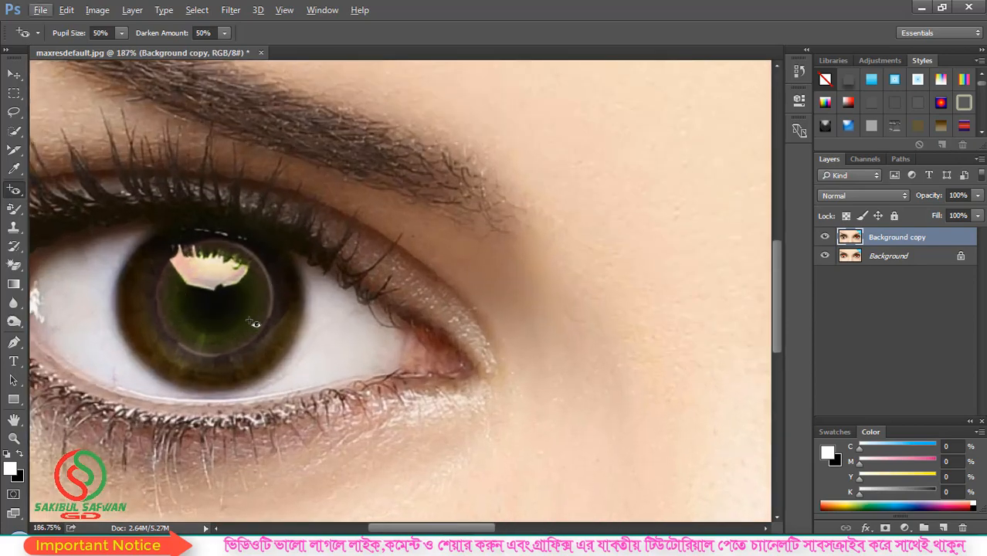
scroll(186, 327, down, 4)
scroll(618, 302, up, 4)
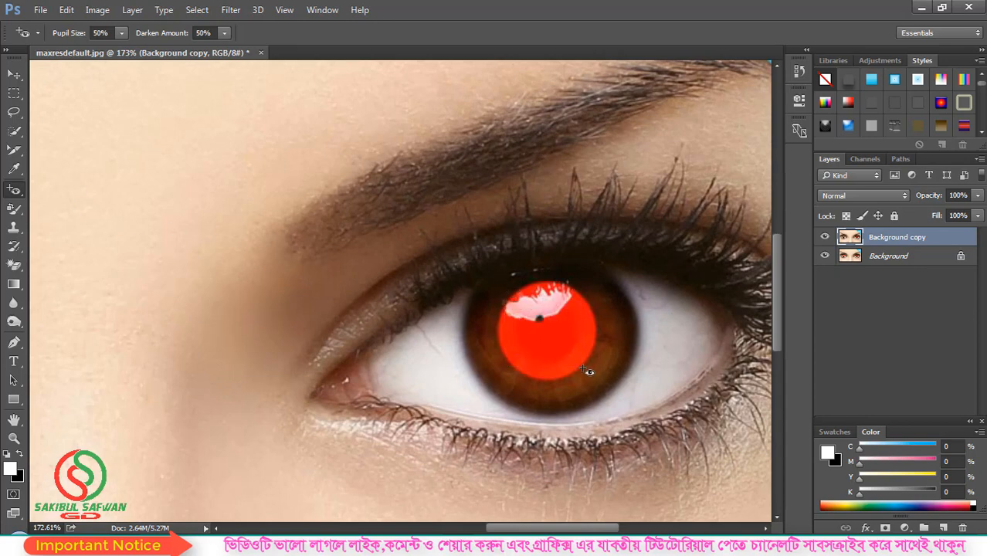
drag(492, 292, 612, 387)
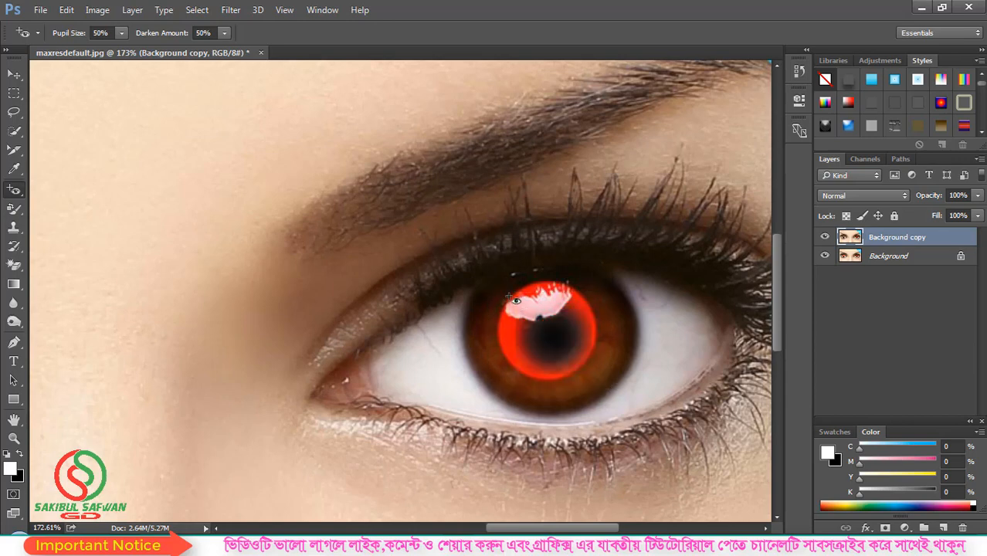
drag(506, 291, 597, 372)
drag(542, 309, 638, 355)
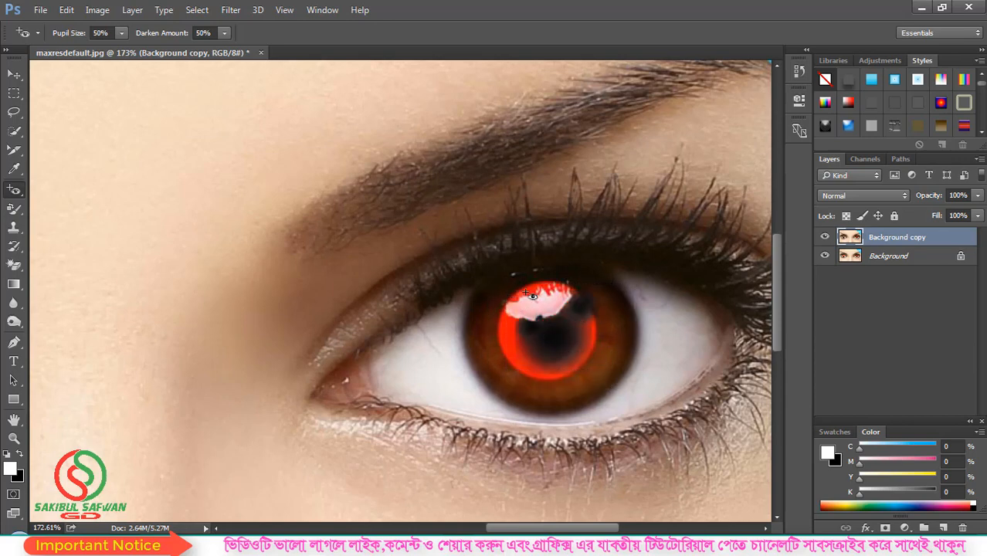
drag(520, 282, 587, 324)
drag(505, 282, 594, 359)
drag(497, 297, 567, 374)
drag(491, 320, 547, 363)
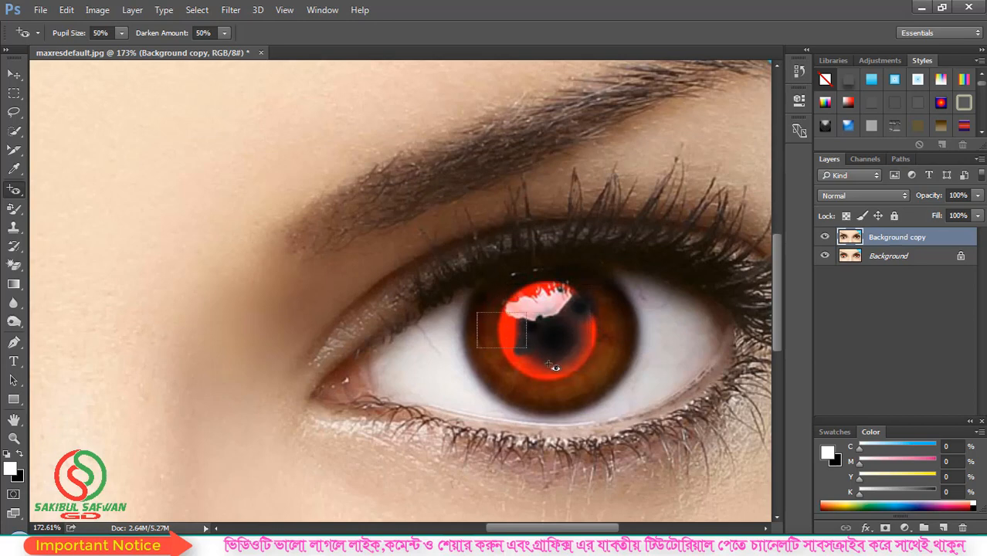
drag(488, 301, 539, 375)
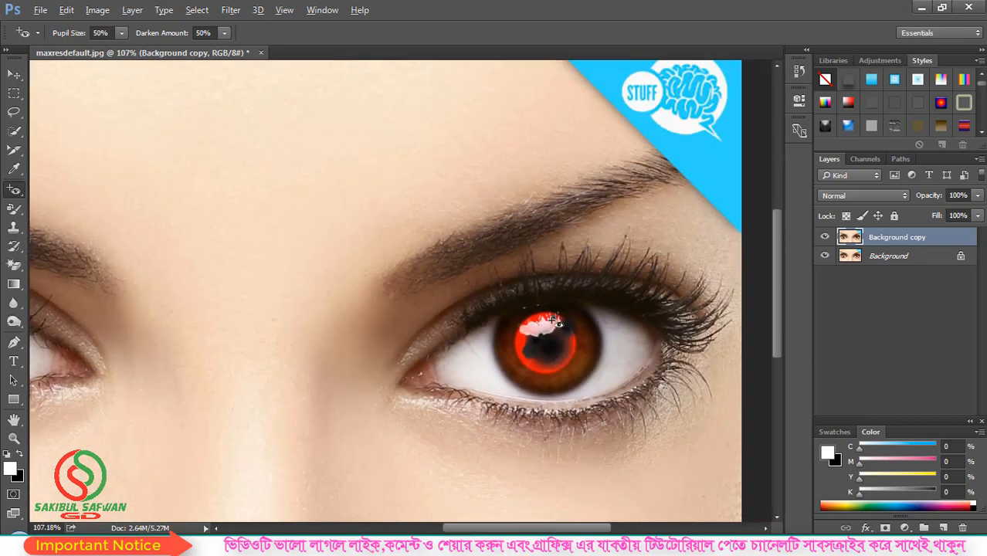
Set the Red Eye Tool's Pupil Size to 67%, treat more of the right pupil, and undo the last correction
scroll(538, 375, down, 3)
click(122, 32)
drag(126, 49, 134, 51)
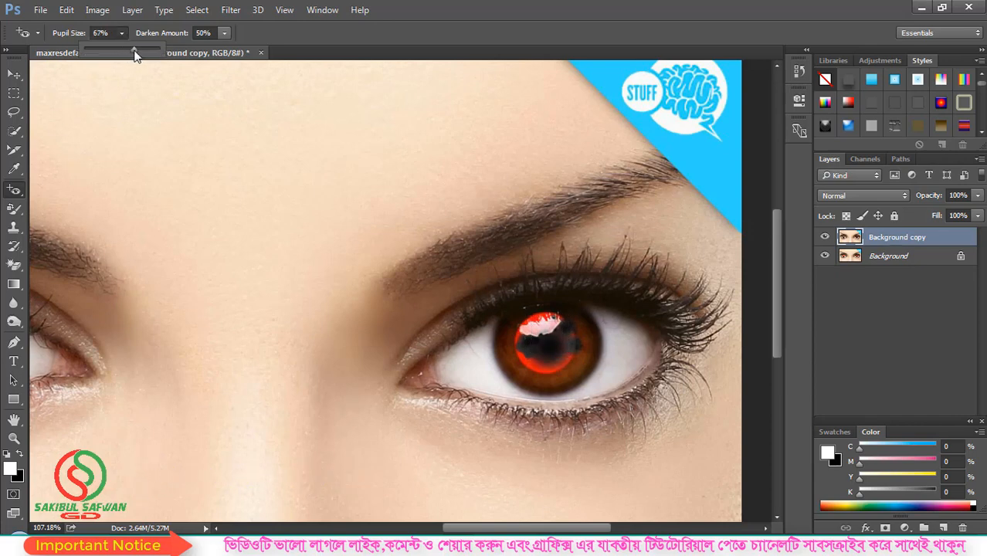
click(529, 318)
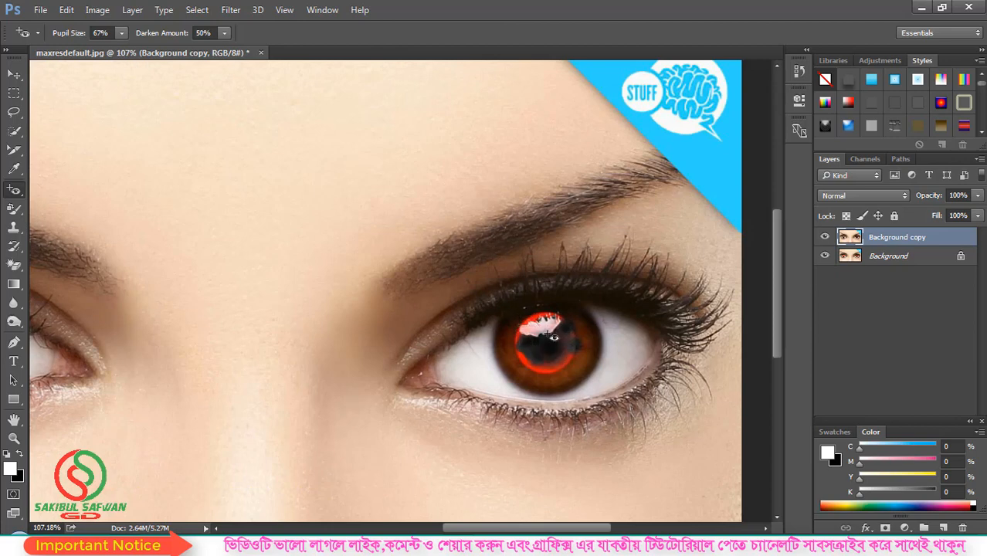
click(547, 333)
drag(522, 346, 574, 390)
drag(512, 349, 558, 378)
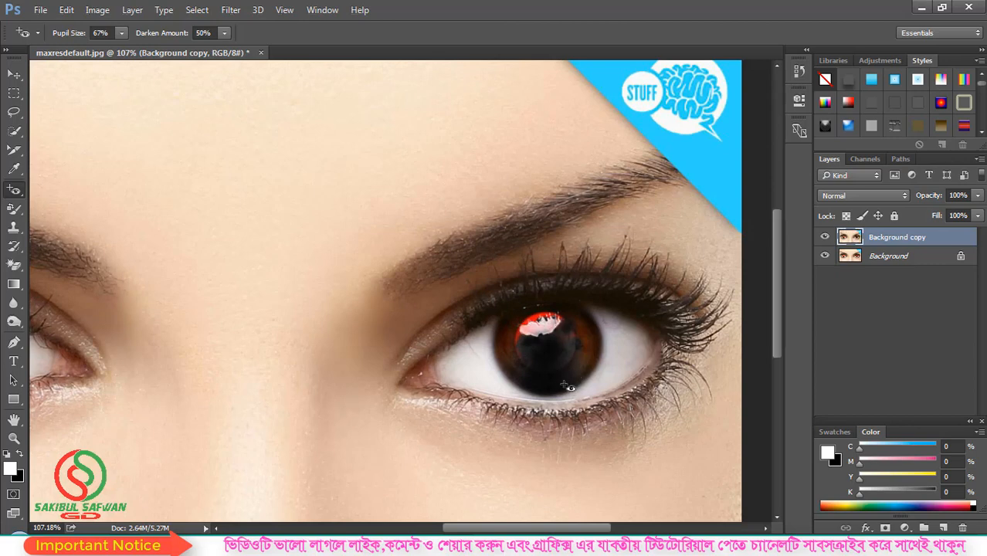
key(ctrl+z)
Set the Darken Amount to 71% and treat the remaining red rim and highlight of the right pupil
click(225, 33)
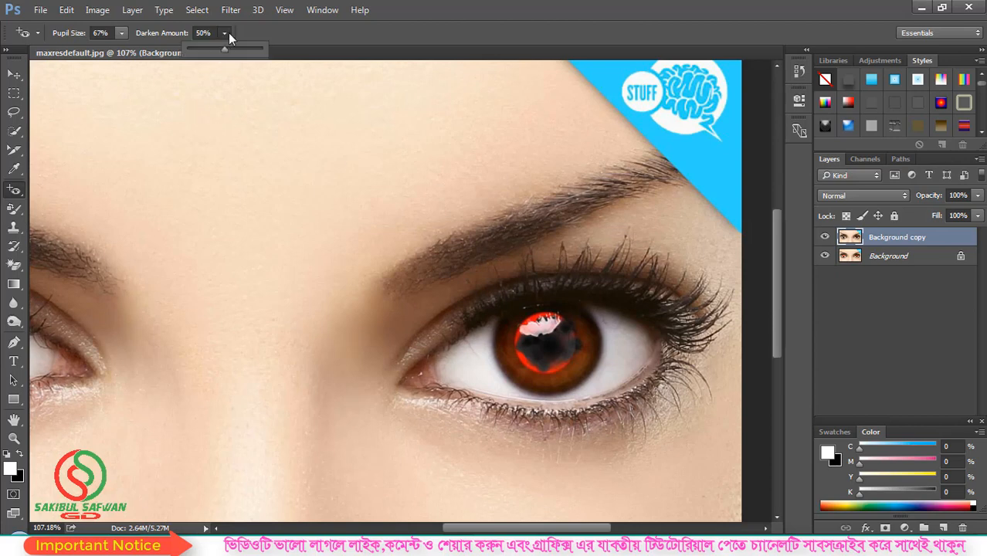
drag(528, 314, 570, 355)
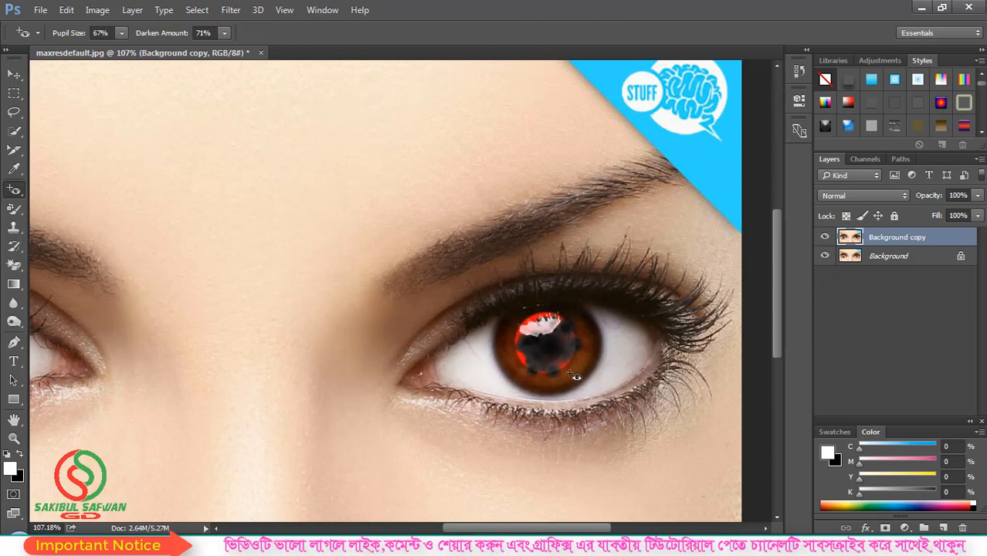
drag(570, 373, 544, 370)
drag(520, 320, 552, 353)
drag(532, 320, 570, 347)
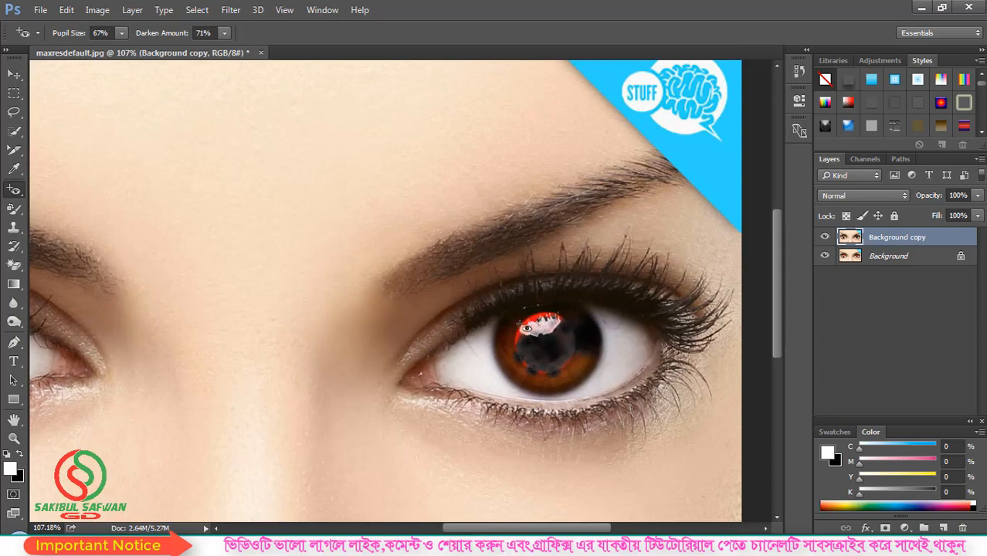
drag(520, 323, 552, 354)
drag(526, 315, 576, 357)
scroll(563, 359, down, 8)
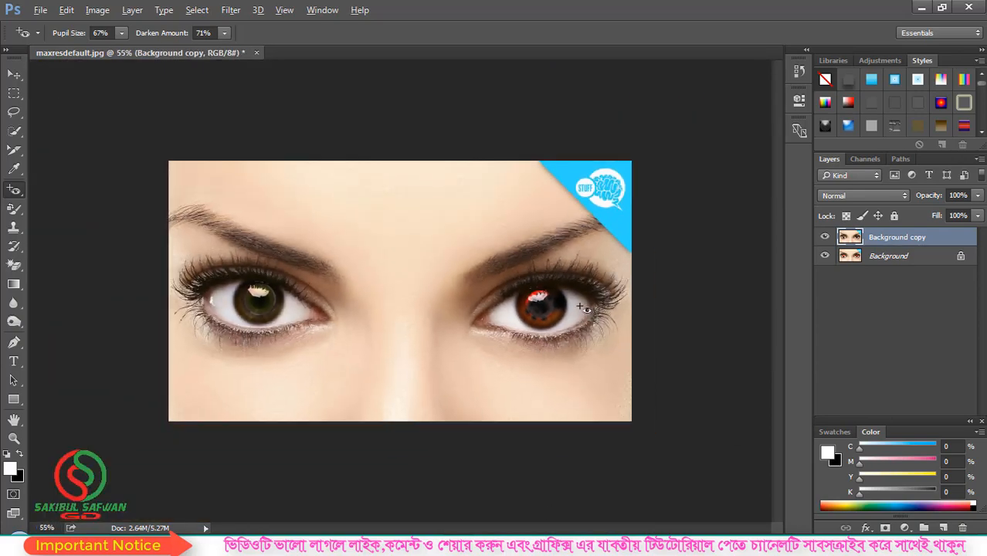
Remove the leftover red spots around the right pupil's edge with progressively larger Red Eye Tool areas
scroll(584, 308, up, 10)
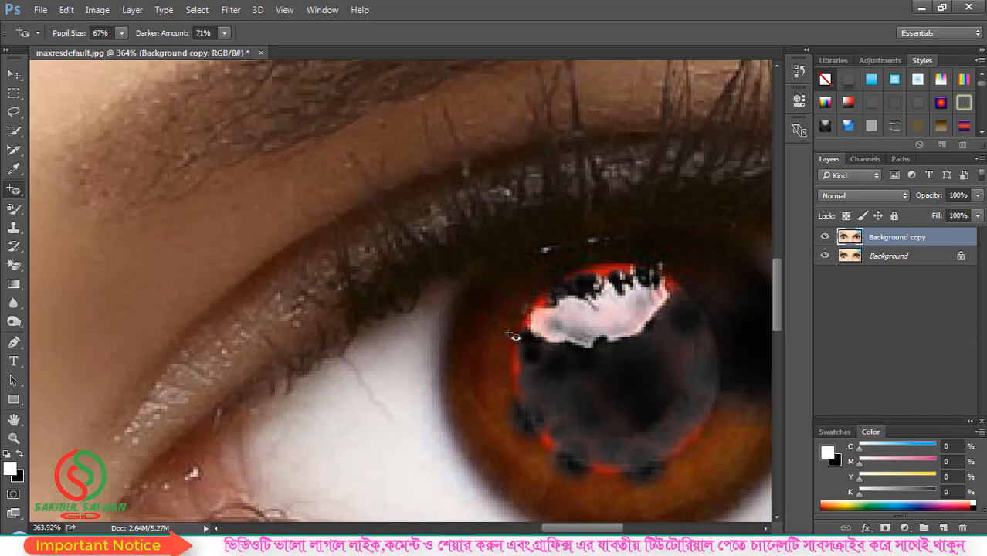
drag(511, 332, 597, 440)
drag(514, 281, 575, 365)
drag(495, 305, 632, 415)
drag(508, 301, 715, 494)
drag(335, 263, 678, 464)
scroll(686, 397, down, 3)
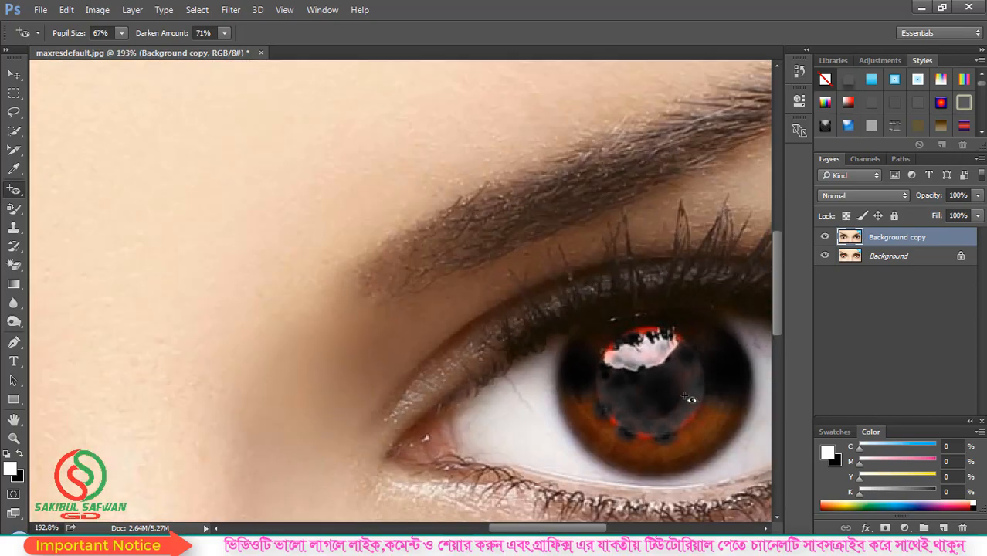
scroll(687, 398, down, 5)
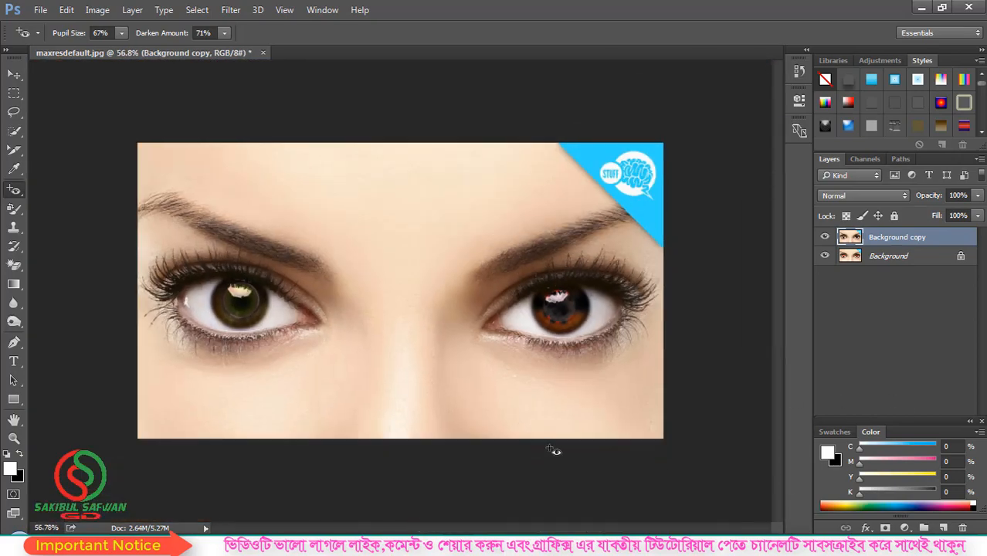
Duplicate the original Background layer again and hide the already corrected Background copy layer
drag(907, 258, 944, 528)
click(825, 238)
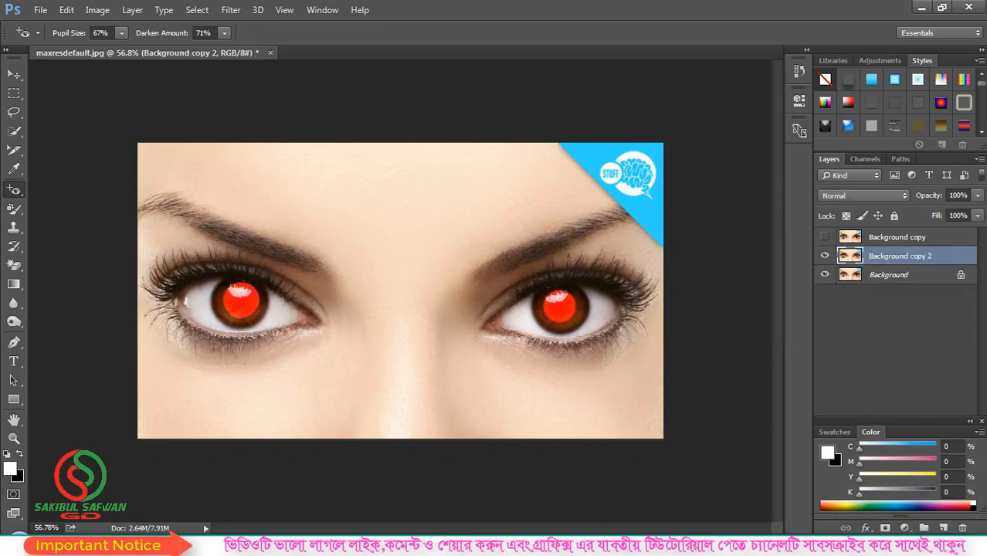
Choose the Brush Tool, make black the foreground colour, and set the brush size to 100
scroll(278, 324, up, 4)
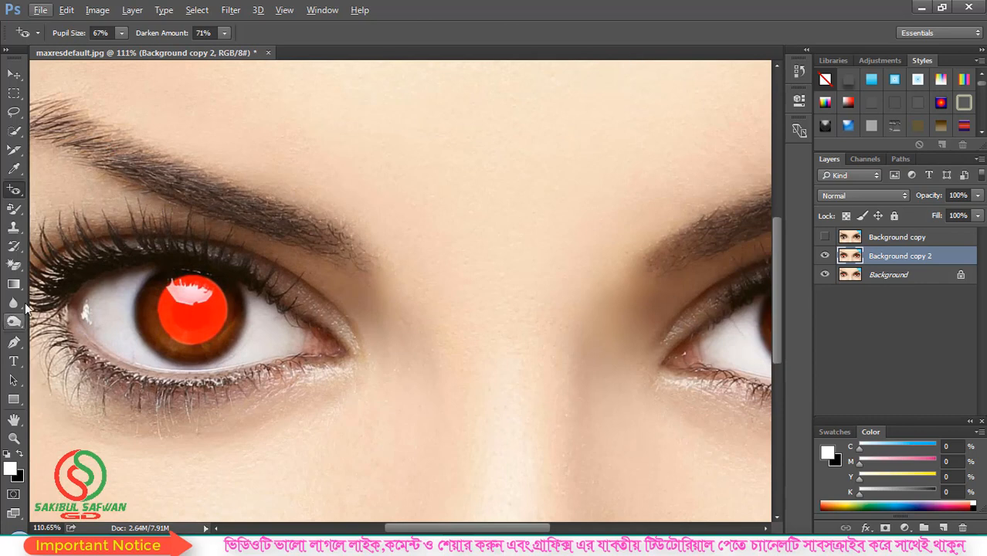
right_click(15, 213)
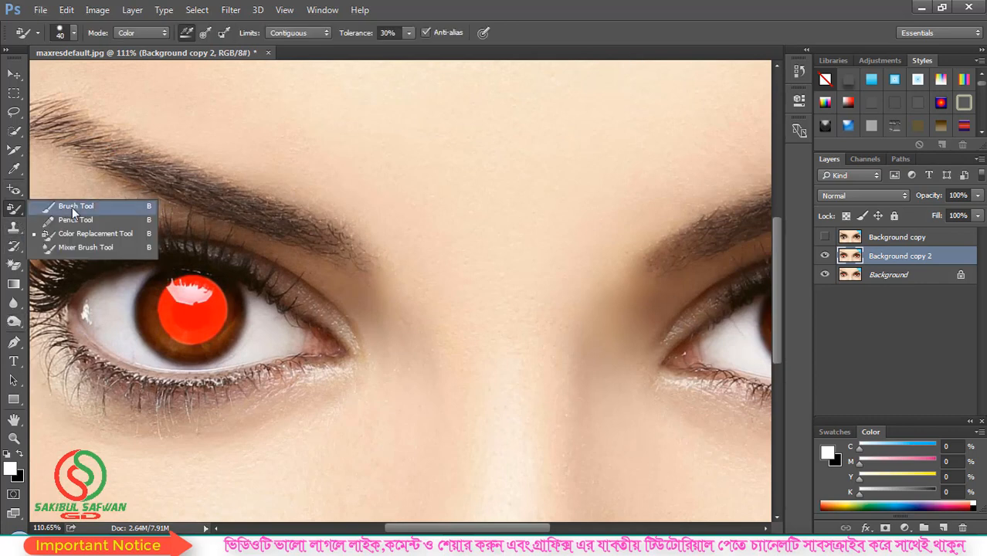
click(81, 203)
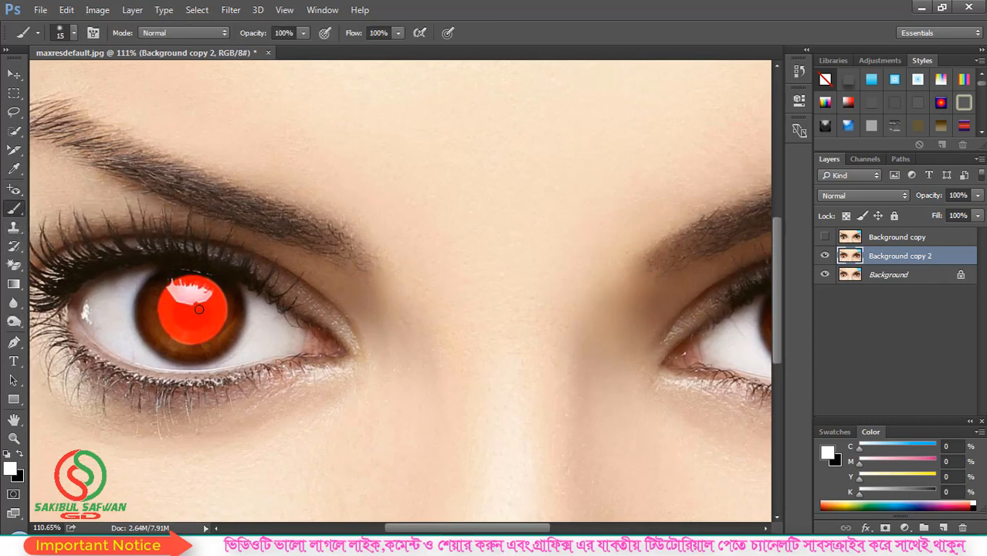
key(bracketright)
key(bracketright)
key(bracketright)
key(bracketright)
key(bracketright)
key(bracketright)
key(bracketright)
key(bracketright)
key(bracketright)
key(bracketright)
key(bracketright)
key(bracketright)
key(bracketright)
click(19, 455)
key(bracketleft)
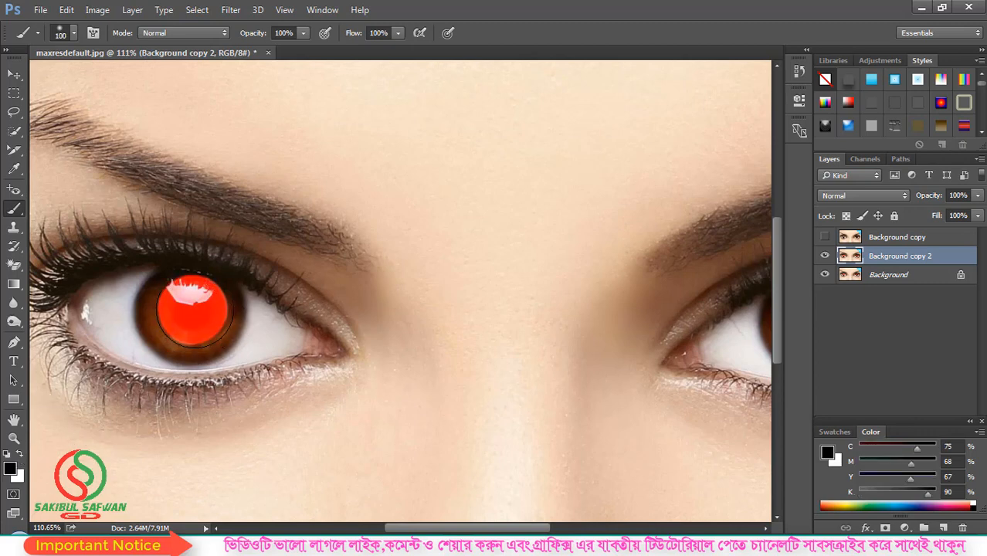
Paint over the left eye's red pupil in black, enlarging the brush to 125
click(193, 308)
key(bracketright)
click(192, 308)
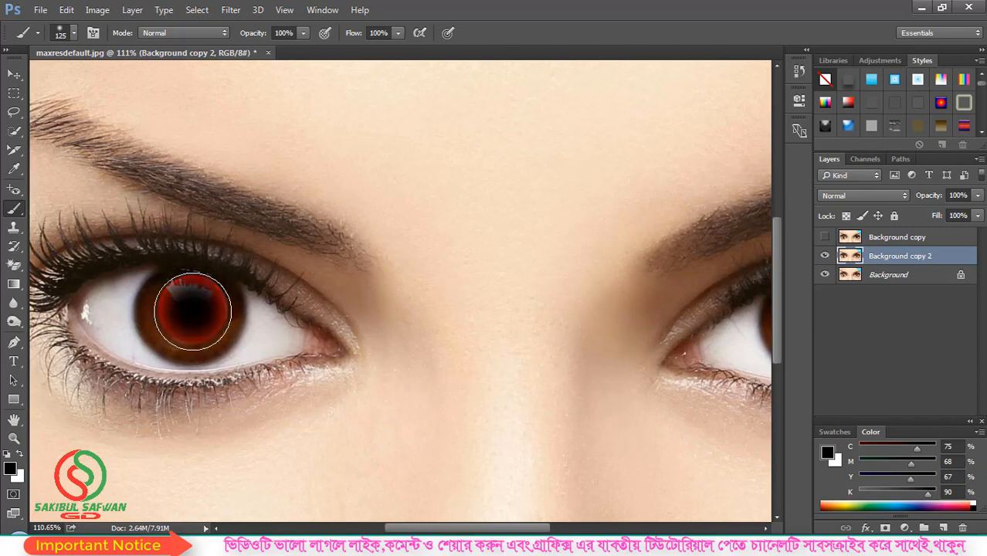
click(192, 308)
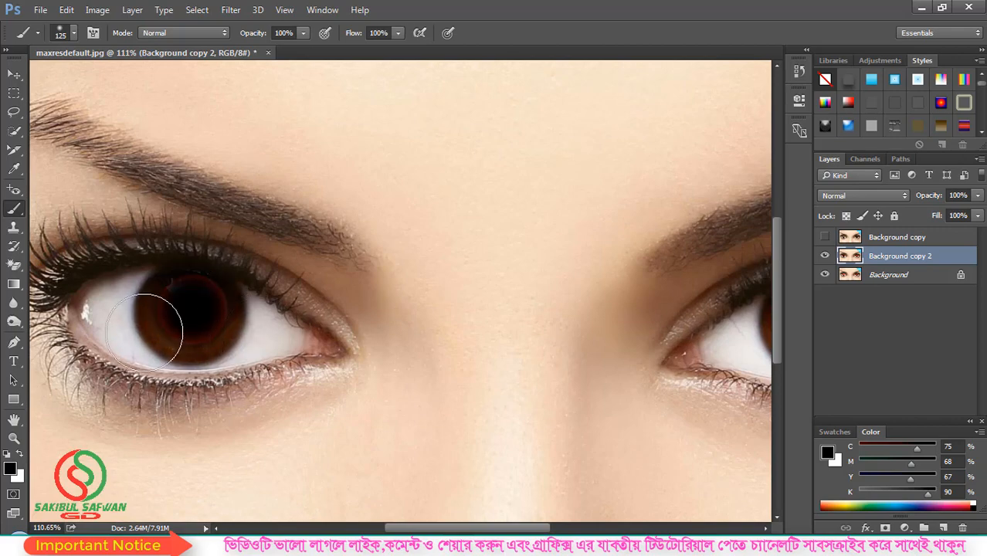
Correct the right eye's red pupil on Background copy 2 with a single application of the Red Eye Tool
scroll(144, 330, down, 5)
scroll(537, 336, up, 1)
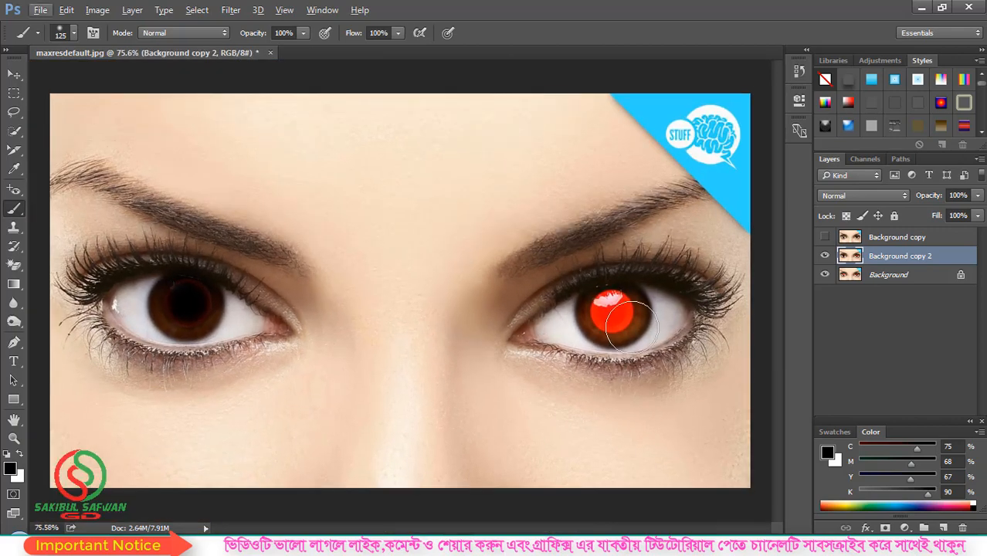
right_click(14, 189)
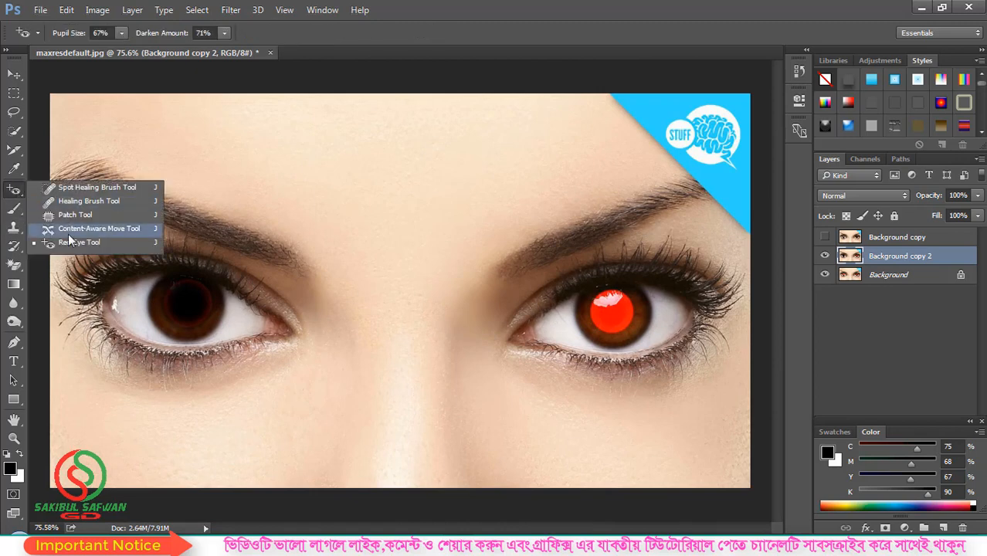
click(70, 246)
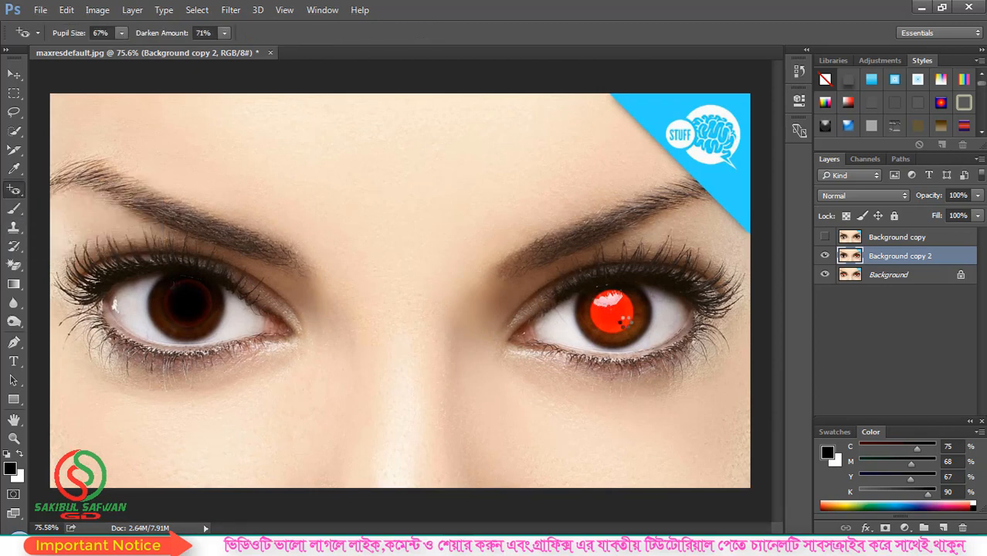
click(626, 320)
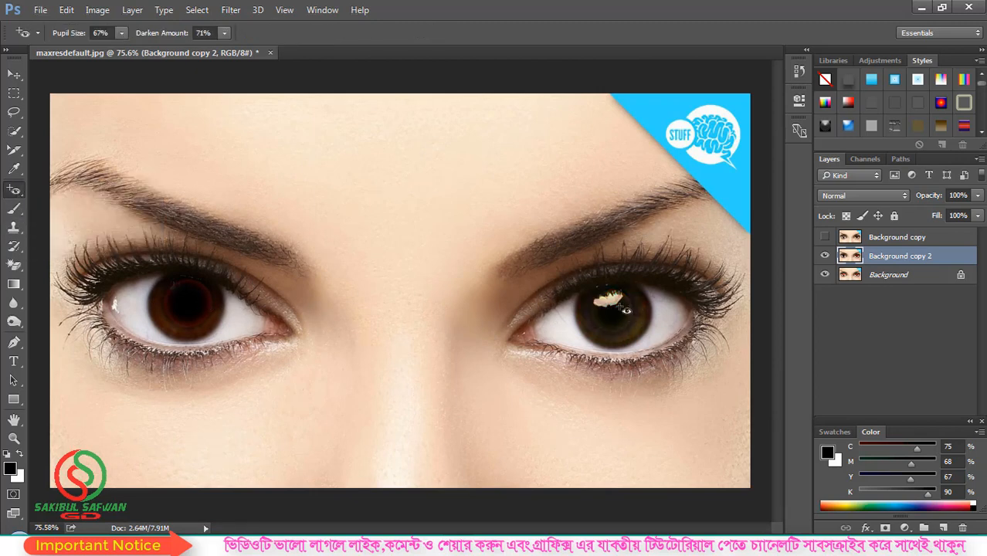
scroll(244, 321, up, 4)
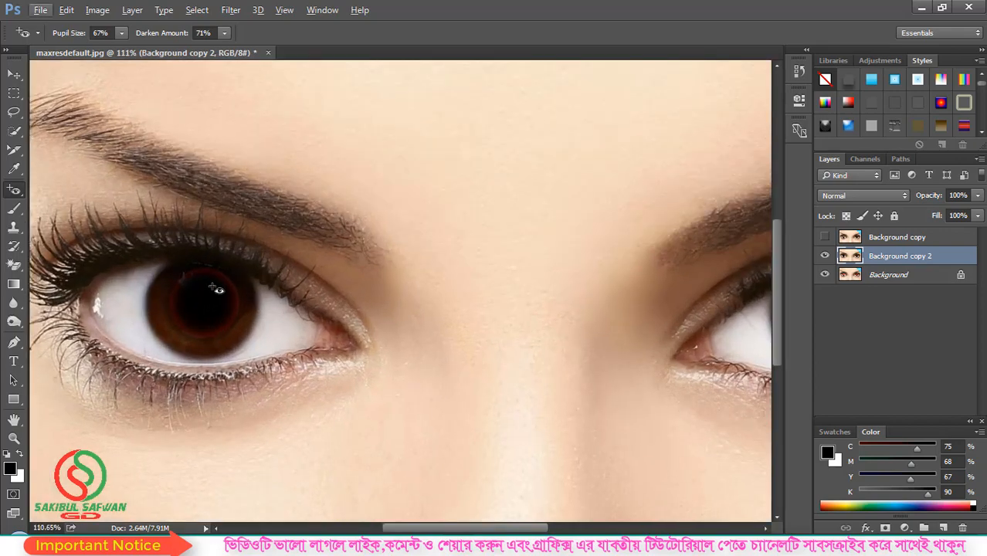
scroll(217, 289, down, 3)
scroll(635, 320, up, 3)
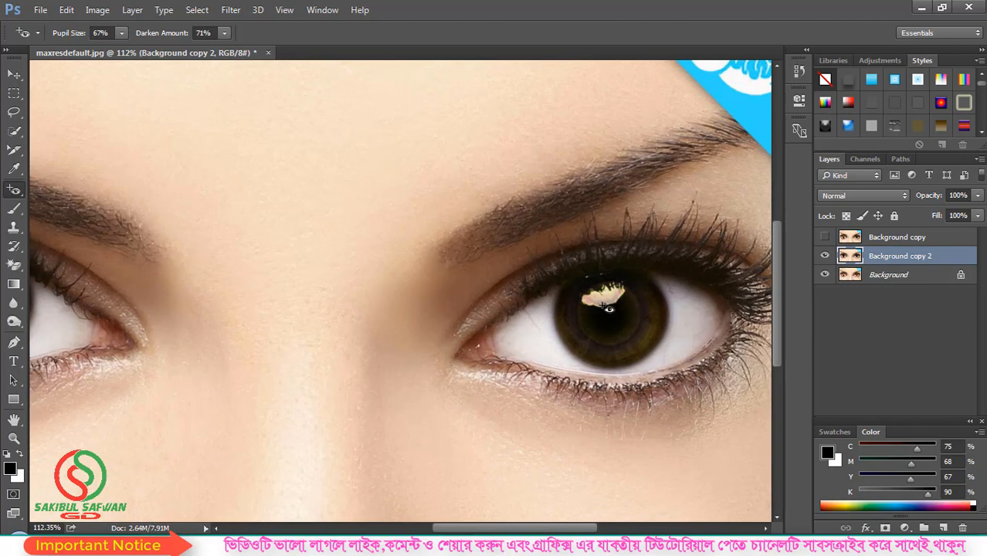
scroll(609, 309, down, 4)
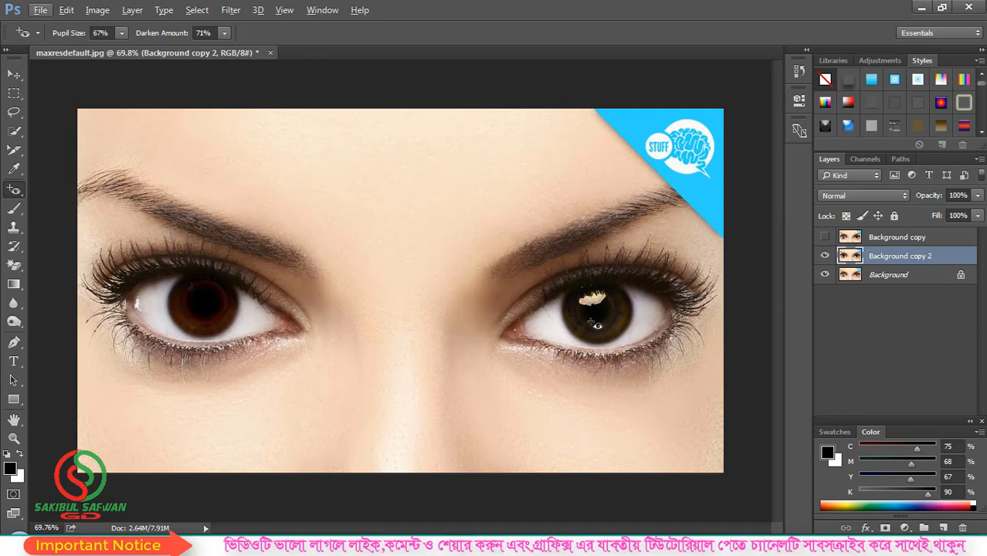
scroll(595, 322, down, 2)
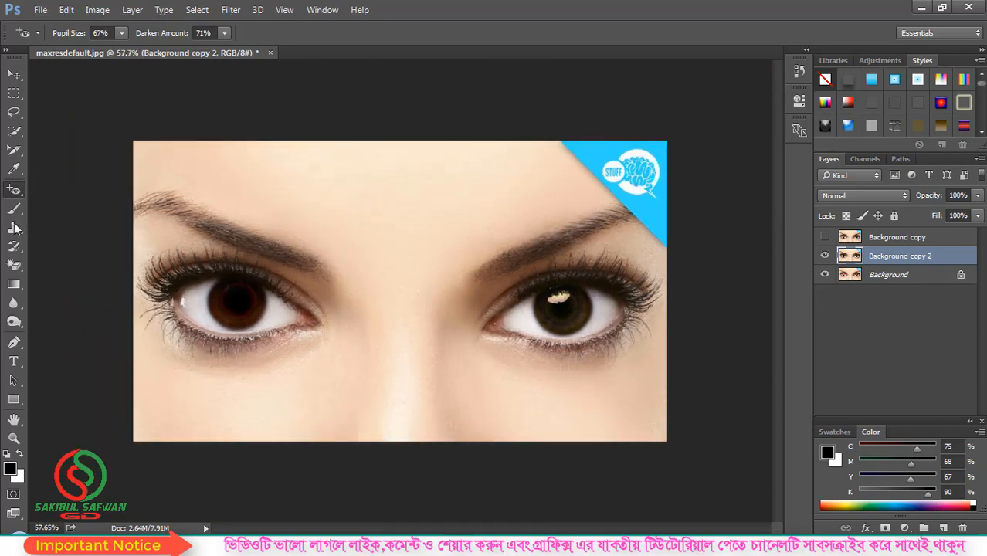
right_click(14, 189)
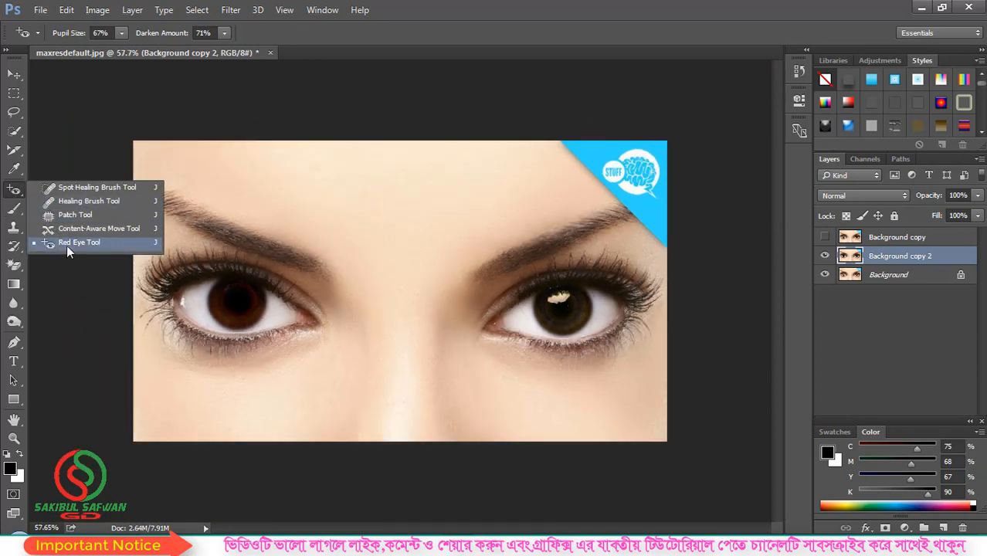
Keep the Red Eye Tool active and examine the corrected right eye up close
click(66, 244)
scroll(572, 313, up, 3)
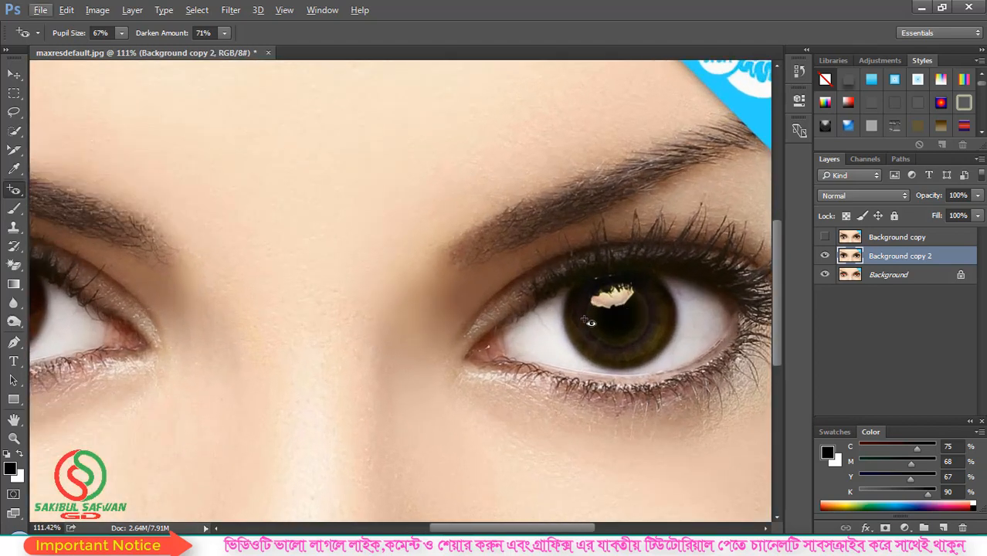
scroll(576, 316, down, 3)
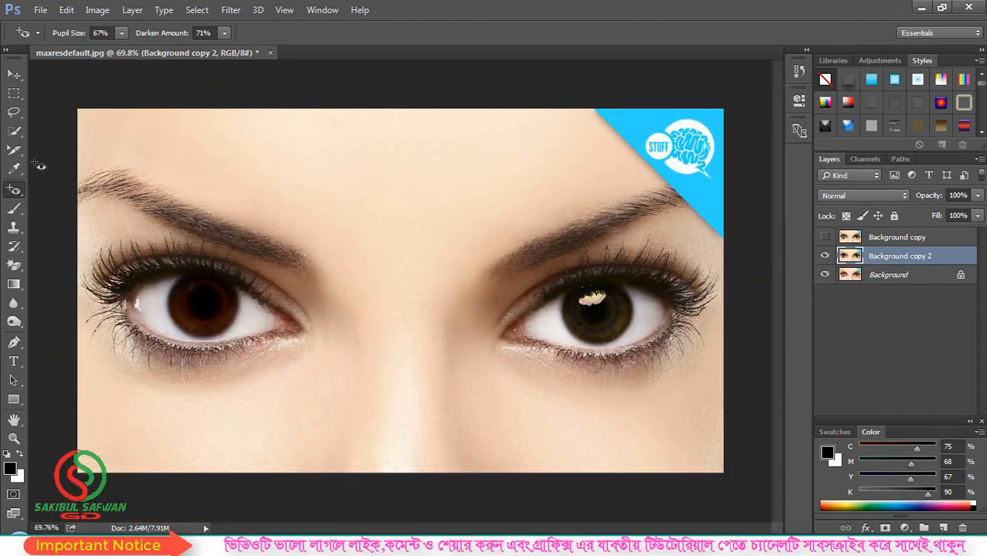
Switch to the Spot Healing Brush Tool and minimise the program window
right_click(14, 192)
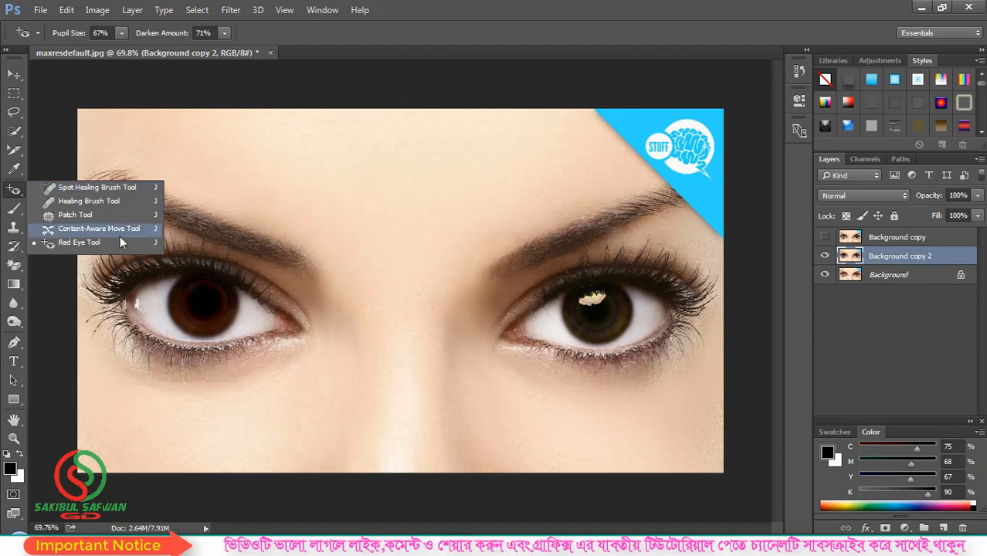
click(123, 191)
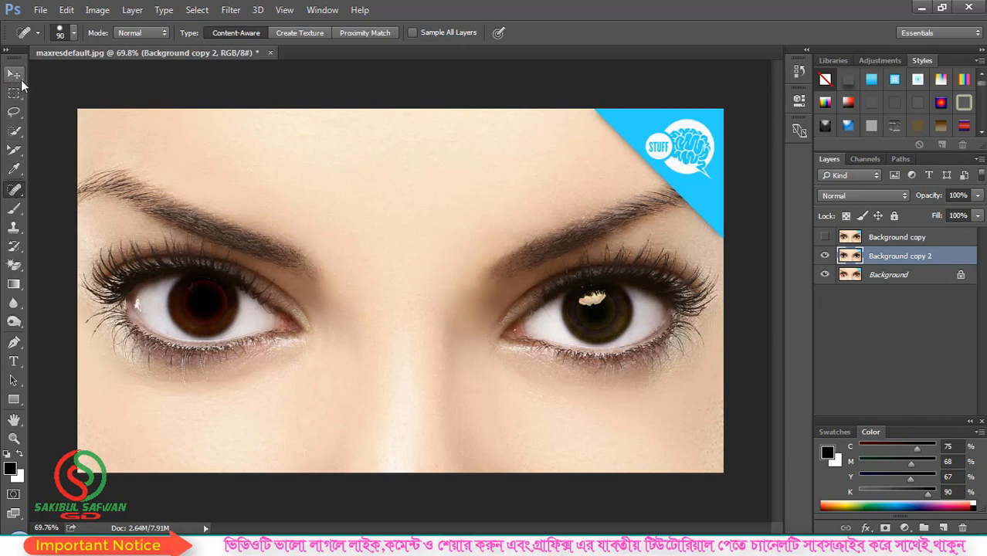
click(922, 11)
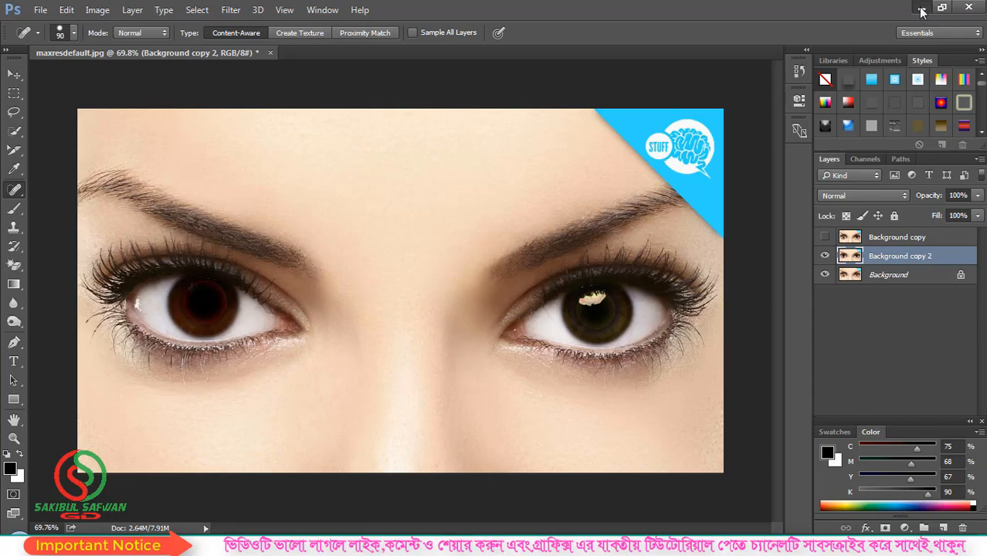
right_click(470, 70)
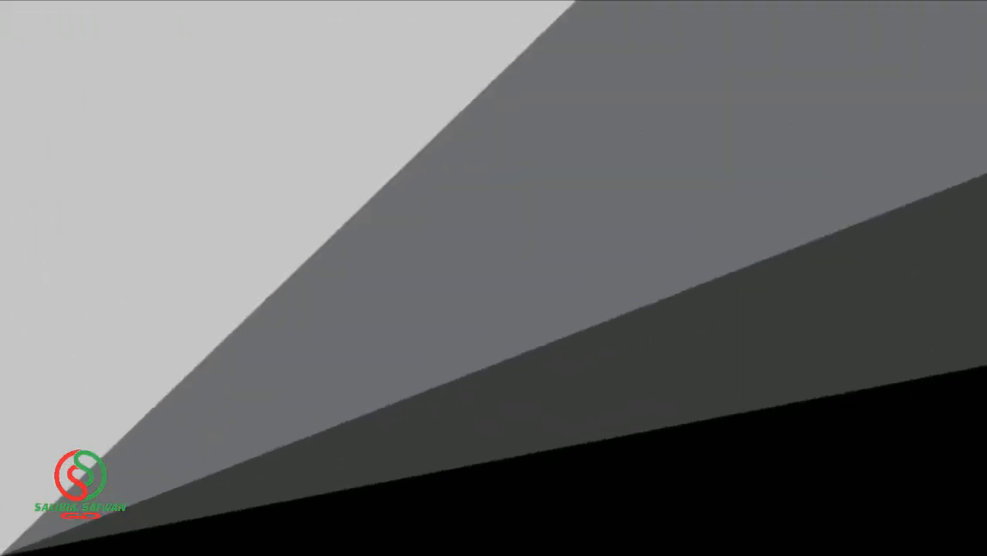